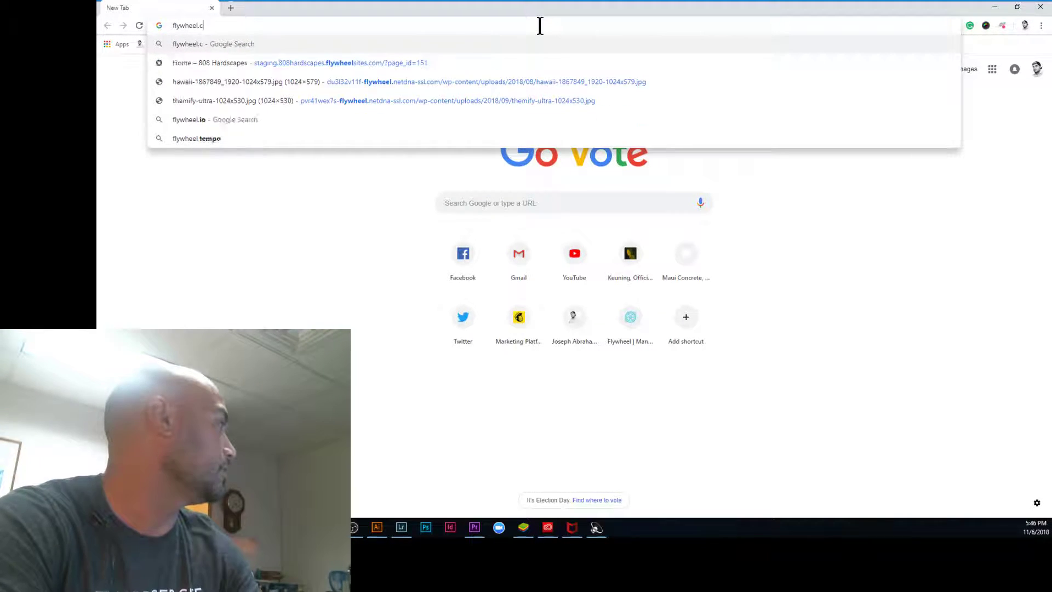
Step: Go to getflywheel.com and log in to the Flywheel account
type("om")
key("BackSpace")
key("BackSpace")
key("BackSpace")
key("BackSpace")
key("BackSpace")
key("BackSpace")
key("BackSpace")
key("BackSpace")
key("BackSpace")
key("BackSpace")
key("BackSpace")
key("BackSpace")
type("get")
key("Return")
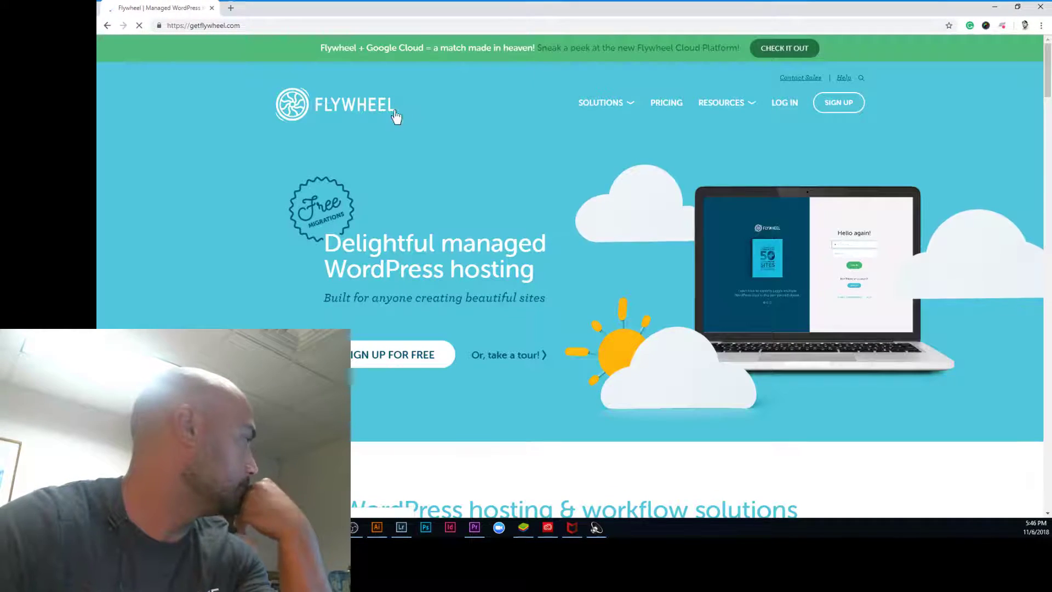
left_click(783, 105)
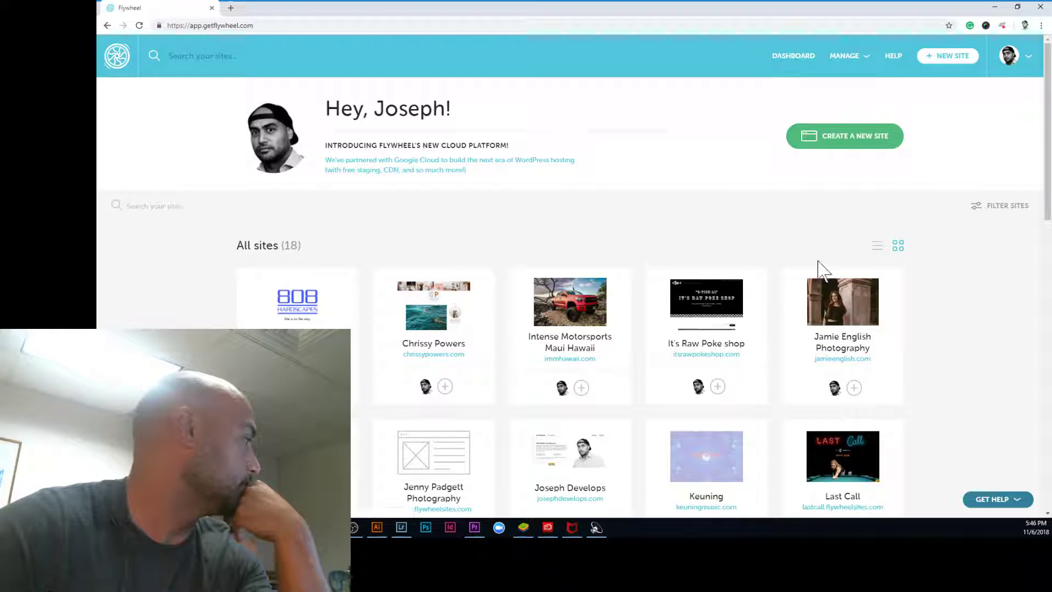
Step: Start a new WordPress site named 'YouTube Channel Test Site' with a custom temporary domain
left_click(860, 141)
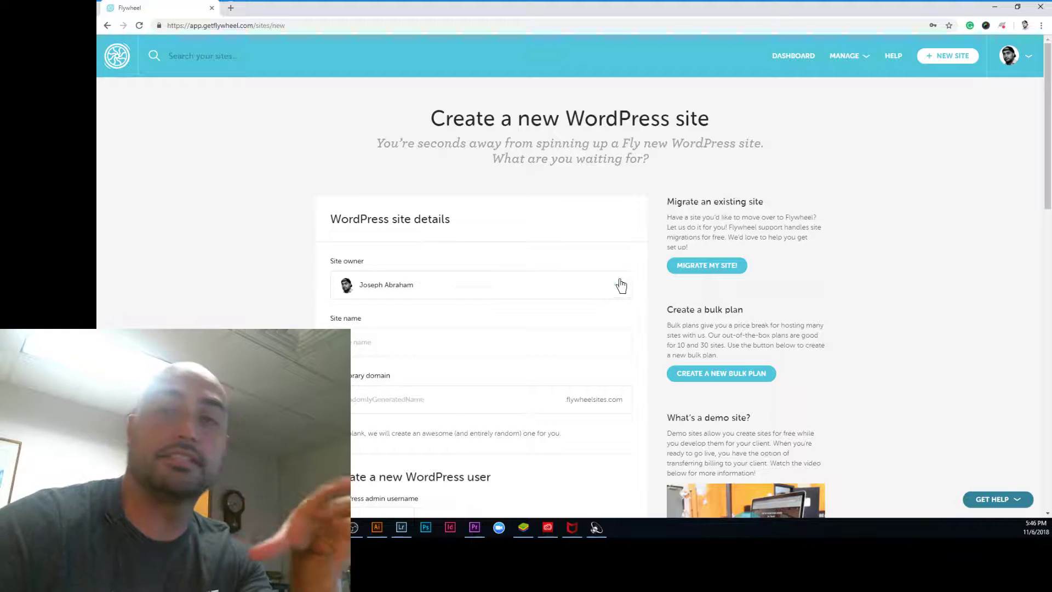
left_click(351, 335)
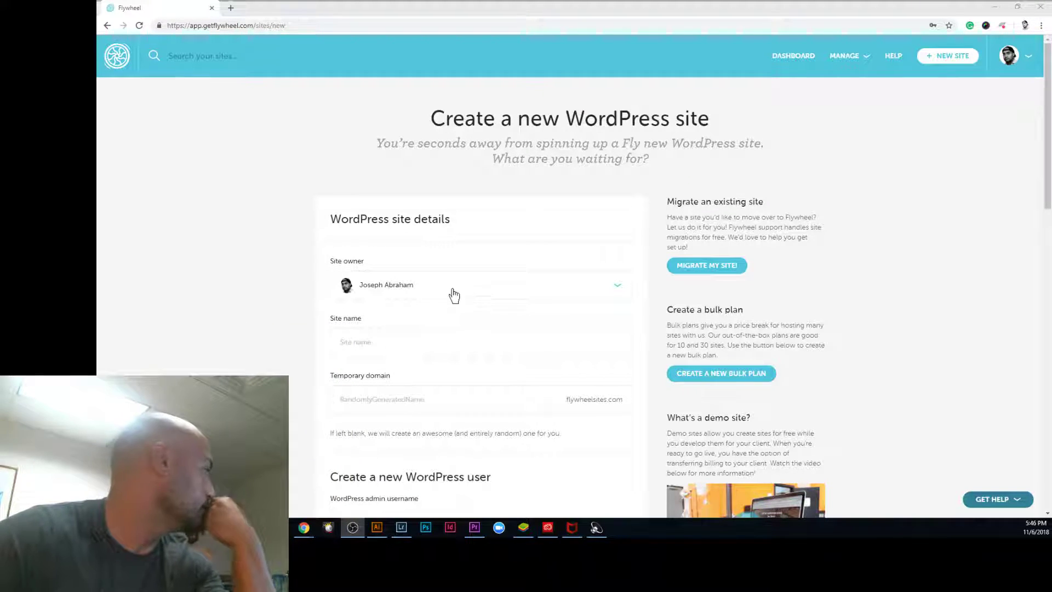
left_click(431, 345)
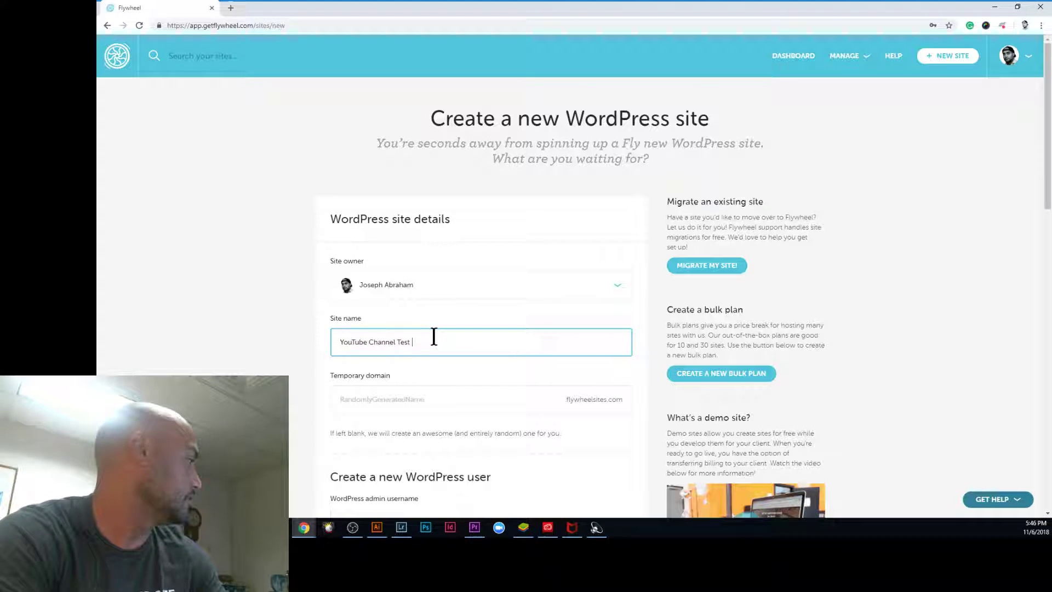
type("e")
key("Tab")
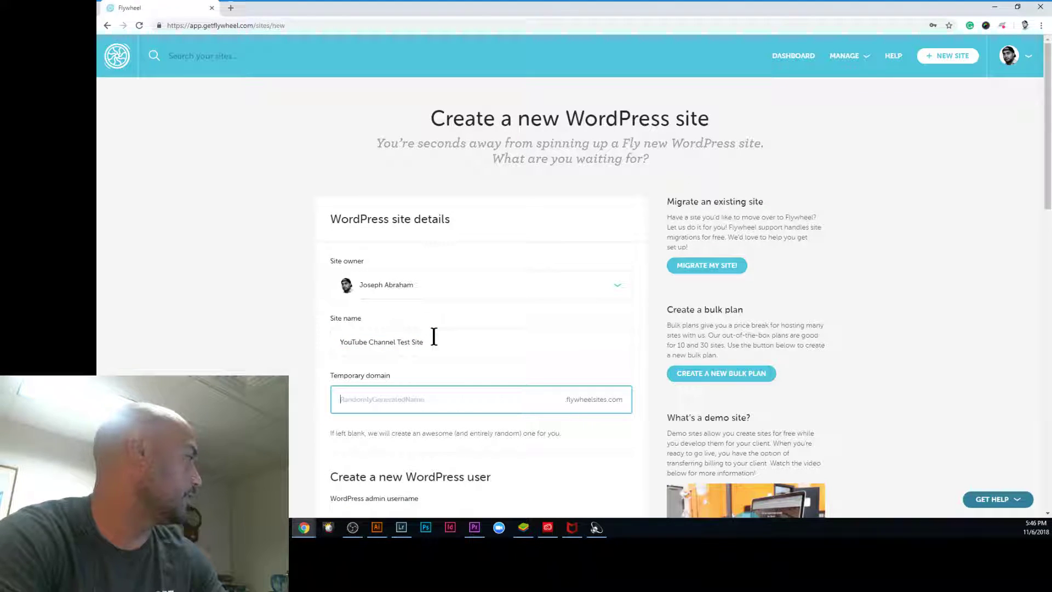
type("josephabraham")
key("Tab")
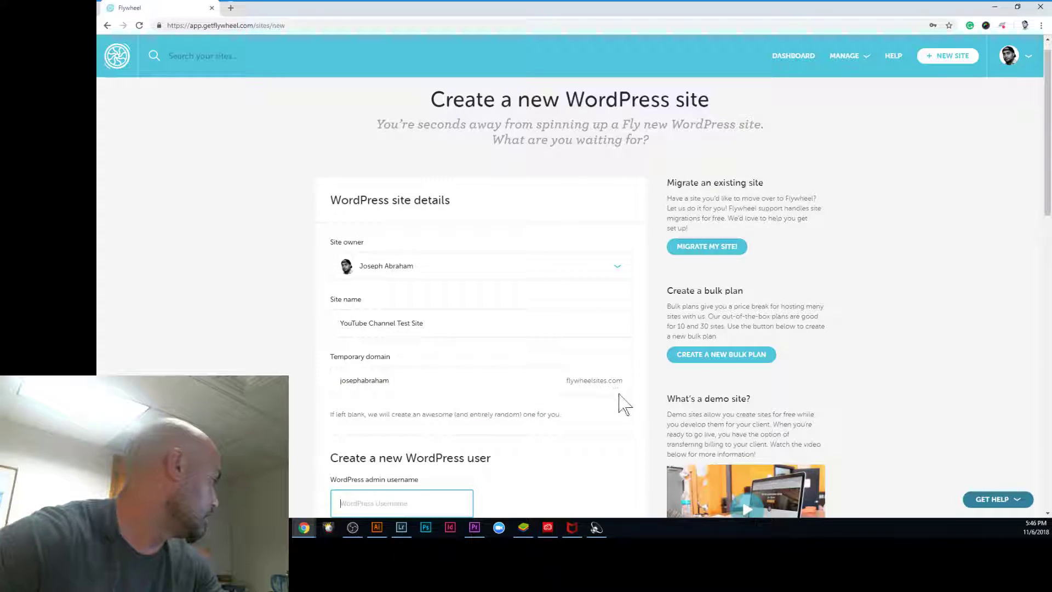
Step: Fill in the admin username, the admin password and its confirmation
scroll(599, 418, "down", 3)
type("jos")
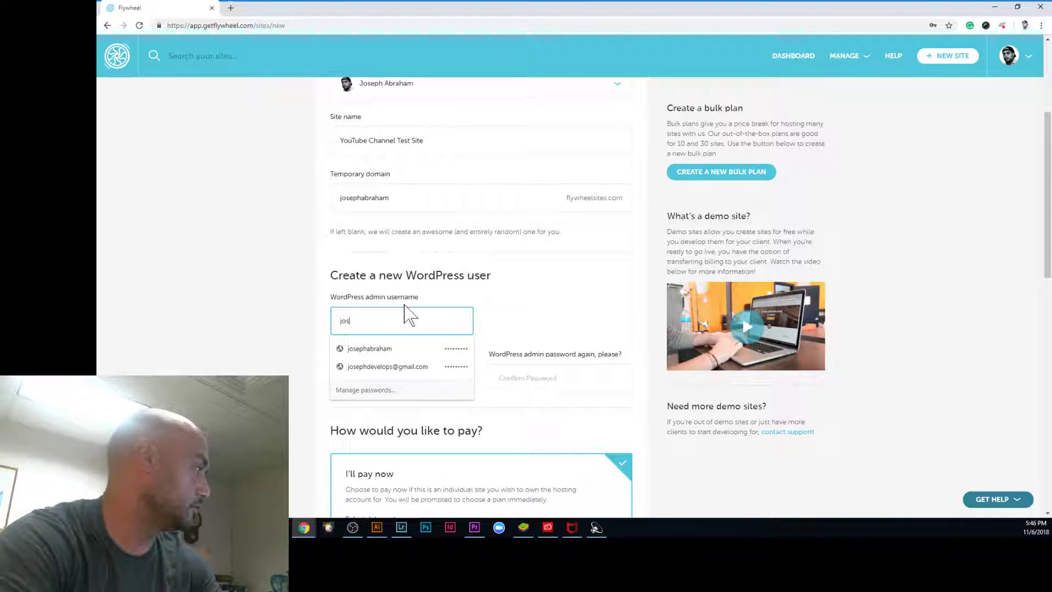
type("ephabraham")
left_click(394, 351)
left_click(541, 378)
type("*********")
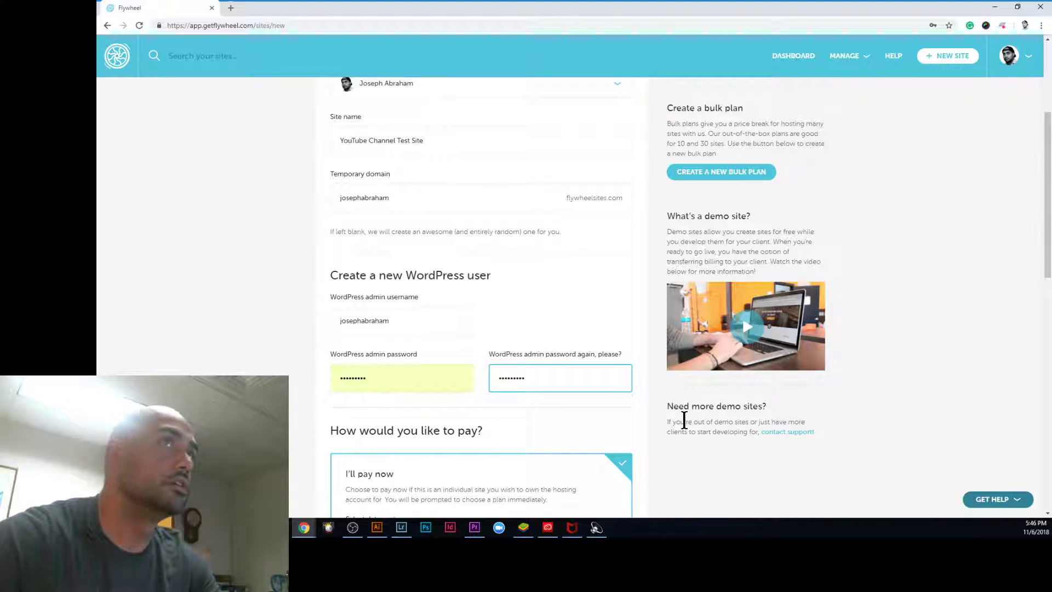
Step: Choose the Freelance Bulk plan and re-enter the admin password after the first submit fails
scroll(556, 404, "down", 7)
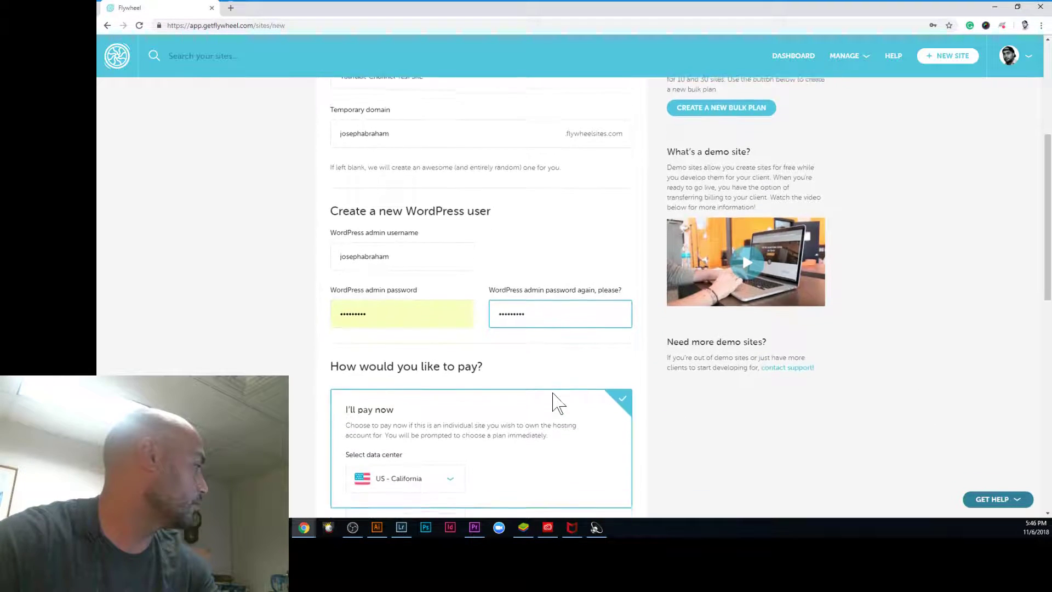
left_click(431, 322)
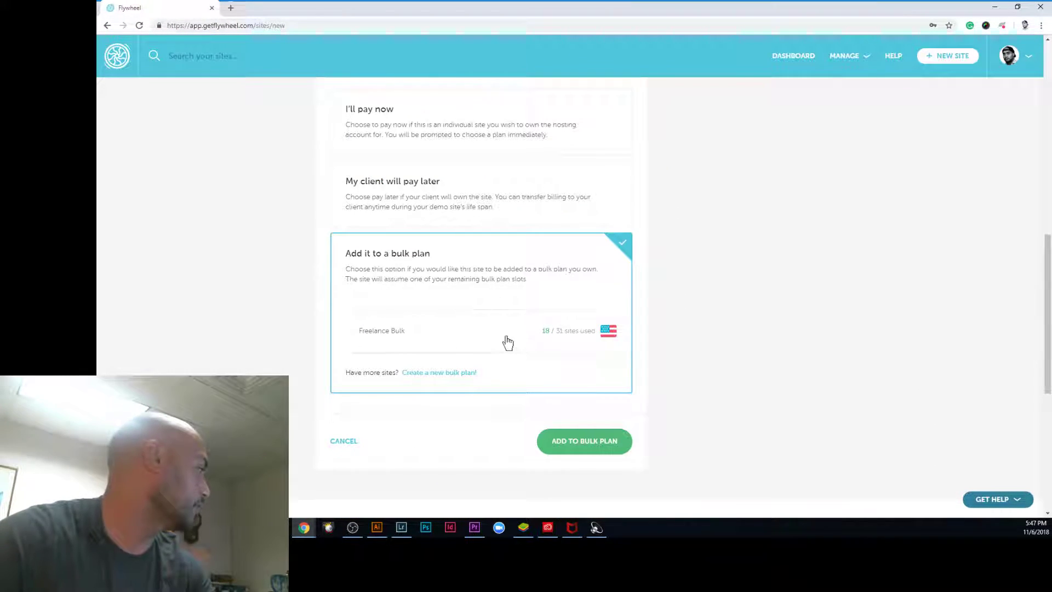
left_click(349, 332)
left_click(588, 454)
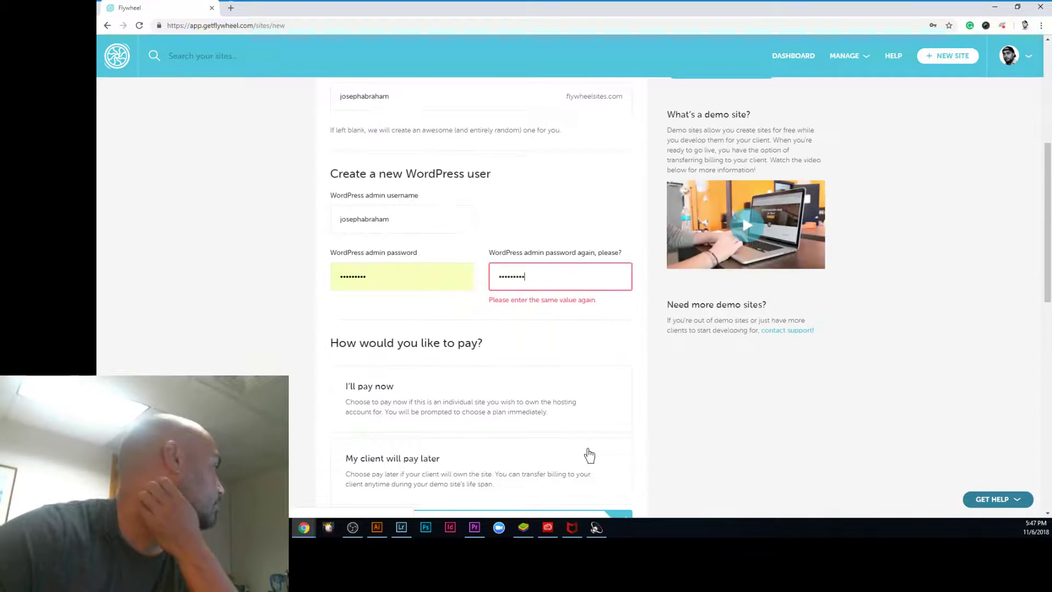
double_click(416, 272)
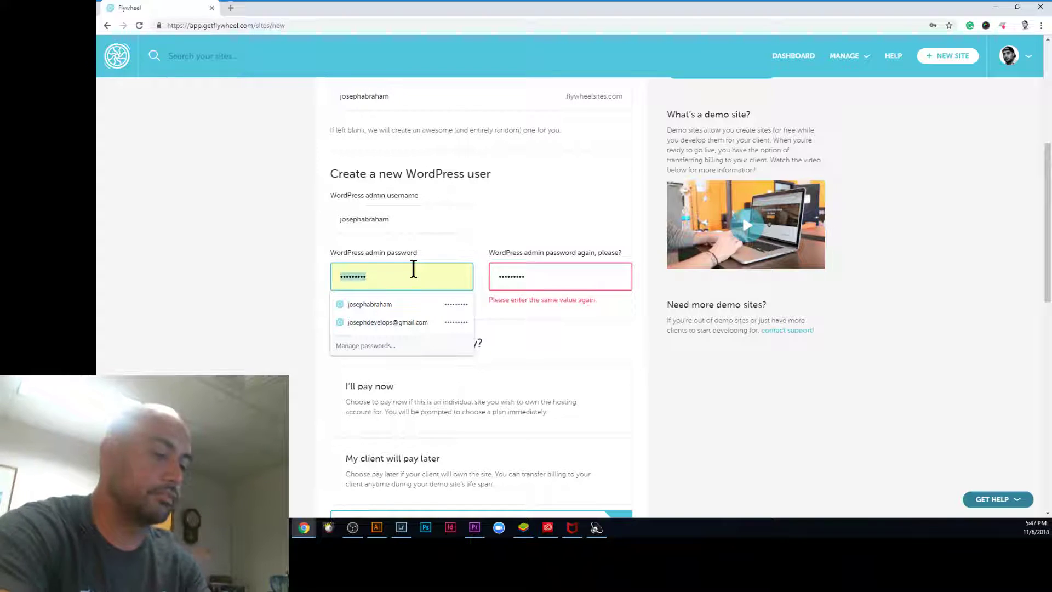
type("•••••••••")
scroll(665, 418, "down", 5)
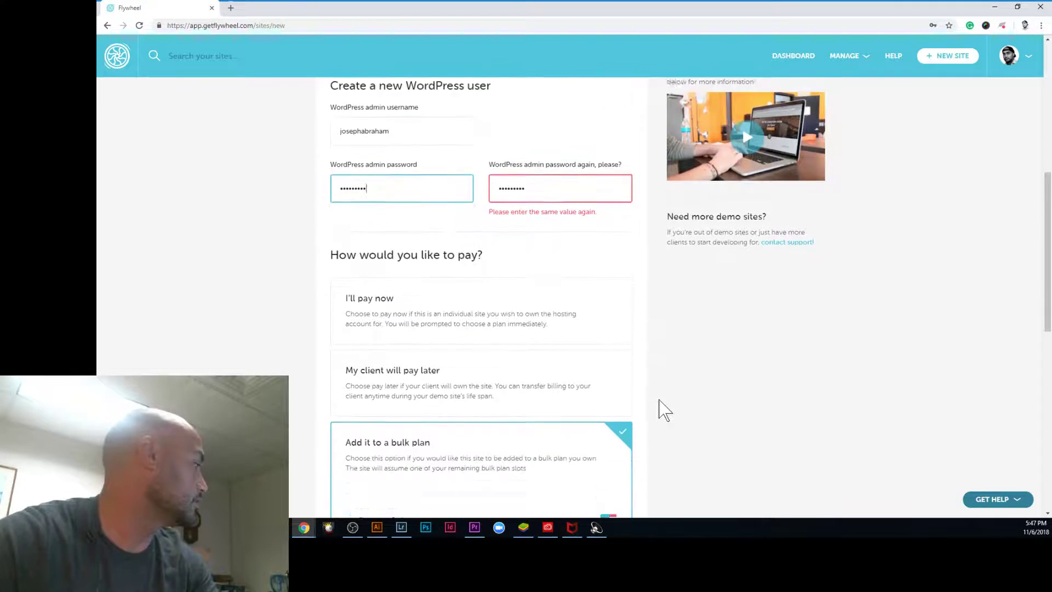
left_click(589, 447)
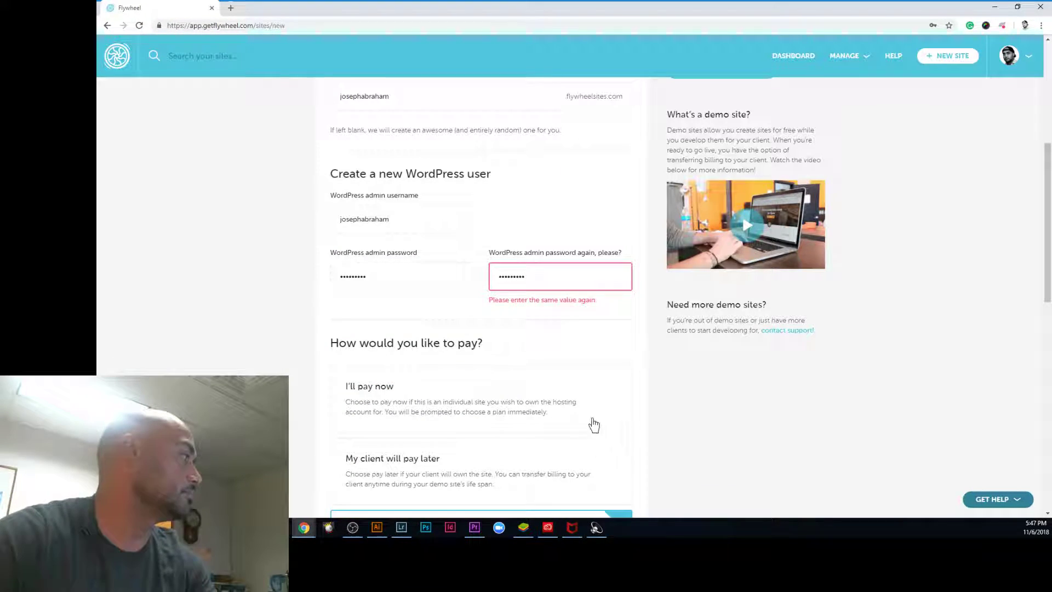
Step: Fix the password and add the site to the Freelance Bulk plan, opening a new browser tab
type("••")
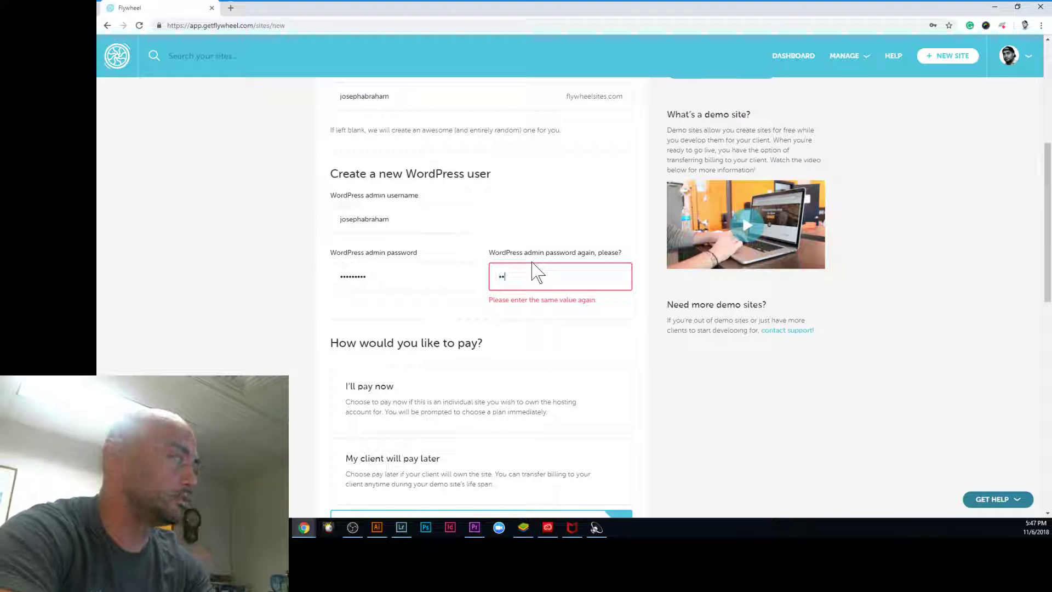
type("•")
scroll(557, 357, "down", 5)
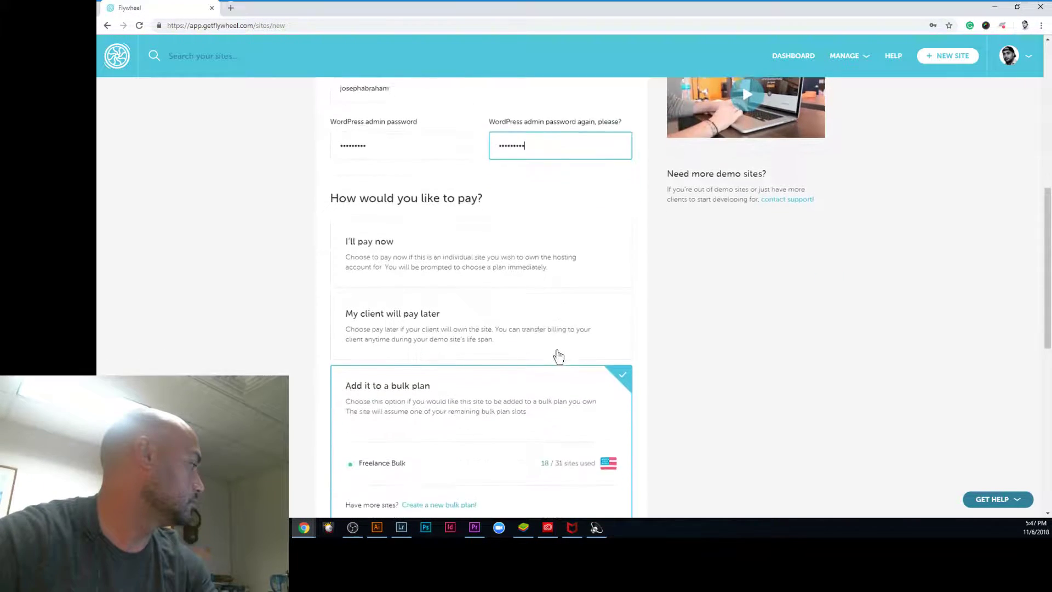
scroll(563, 380, "down", 1)
left_click(592, 384)
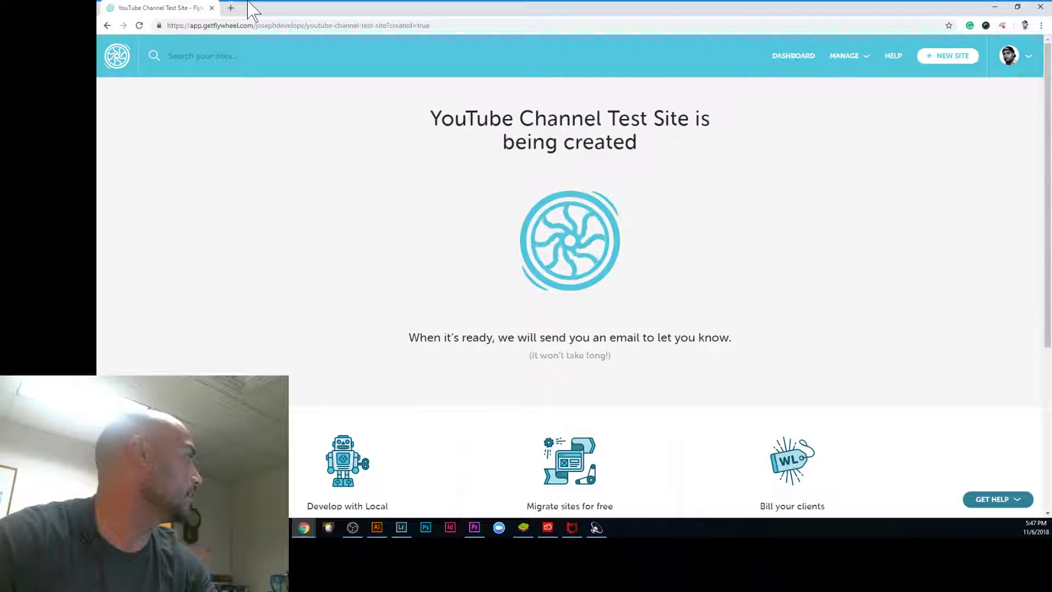
left_click(231, 8)
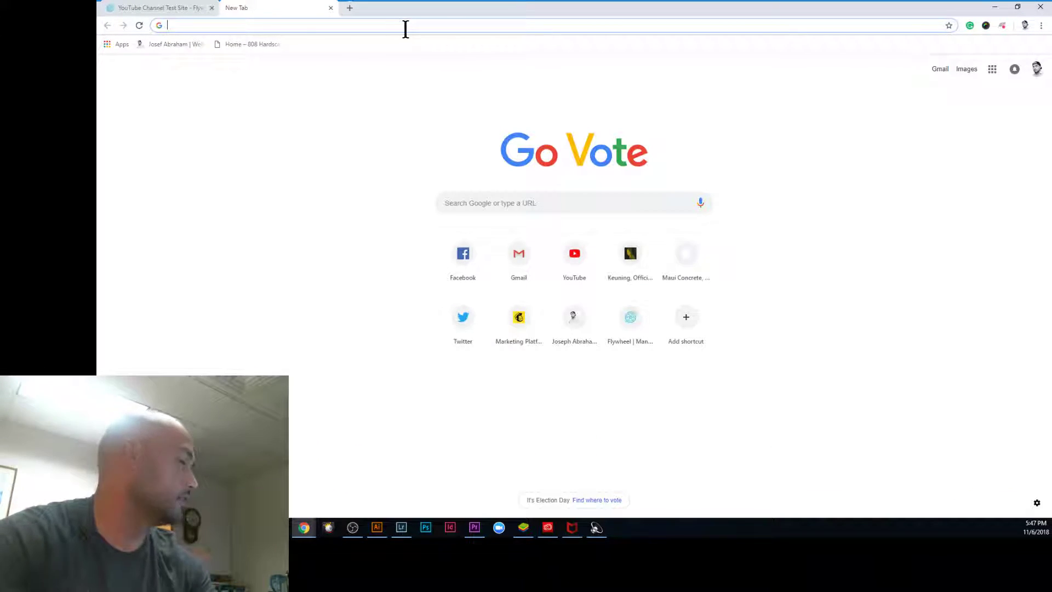
Step: Go to themify.me, open Members > Member Area and log in with the member username and password
type("themify.me")
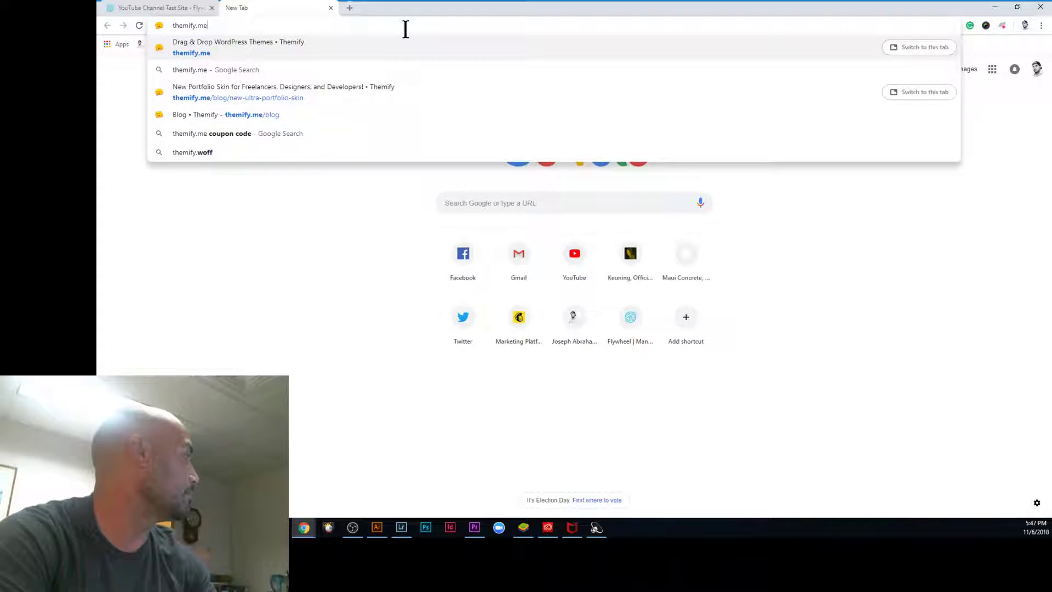
key("Return")
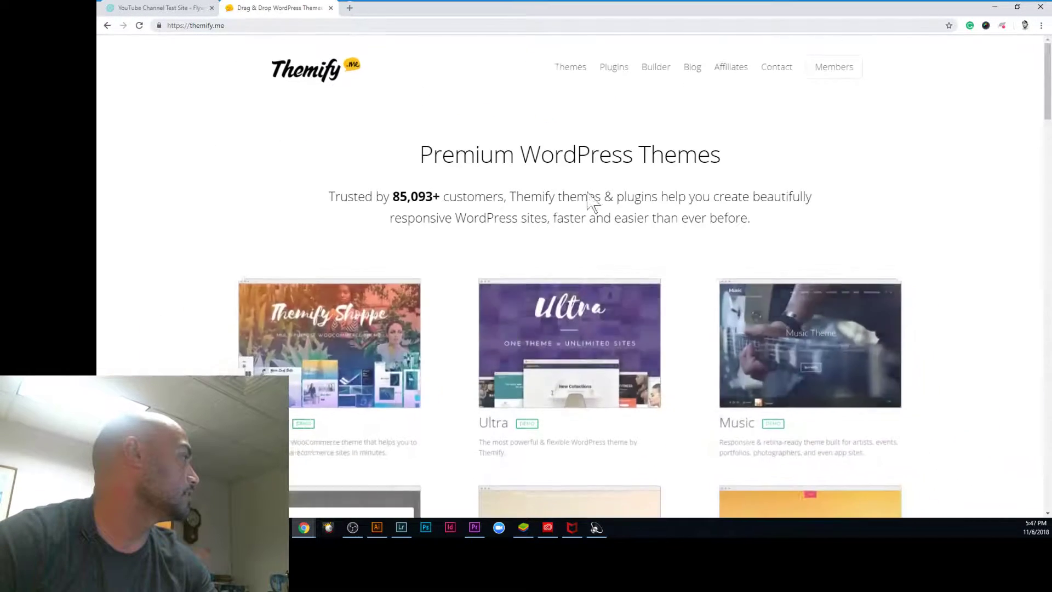
mouse_move(848, 60)
left_click(843, 96)
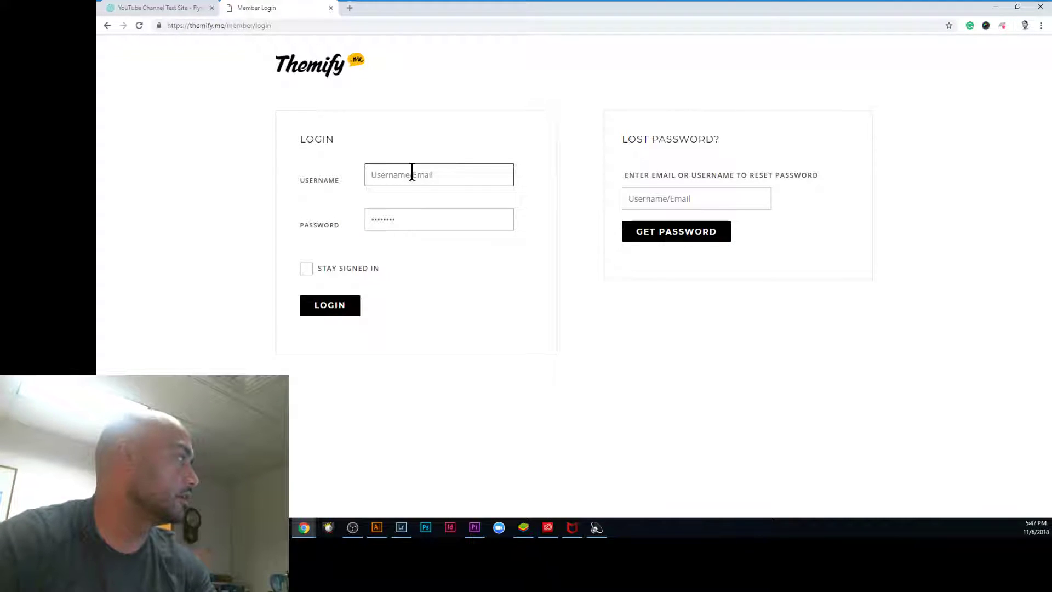
type("josephabraham")
key("Tab")
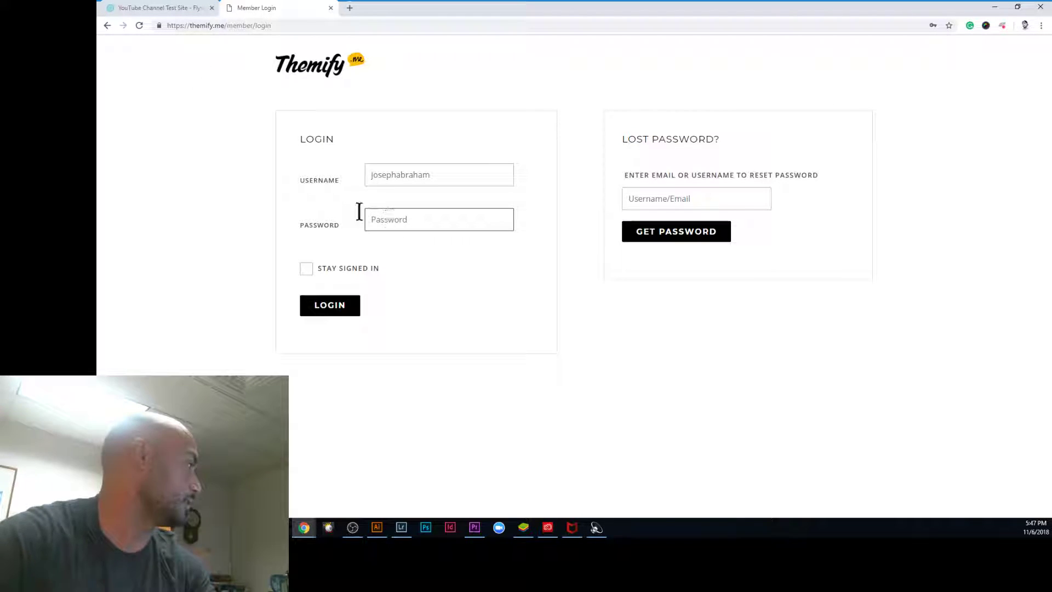
type("•••••••")
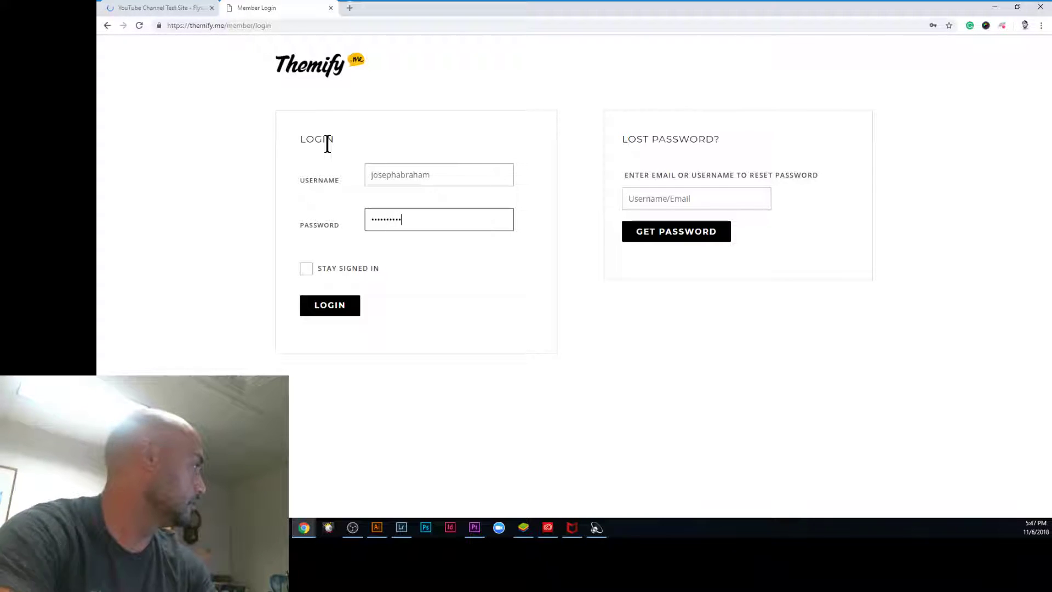
left_click(329, 308)
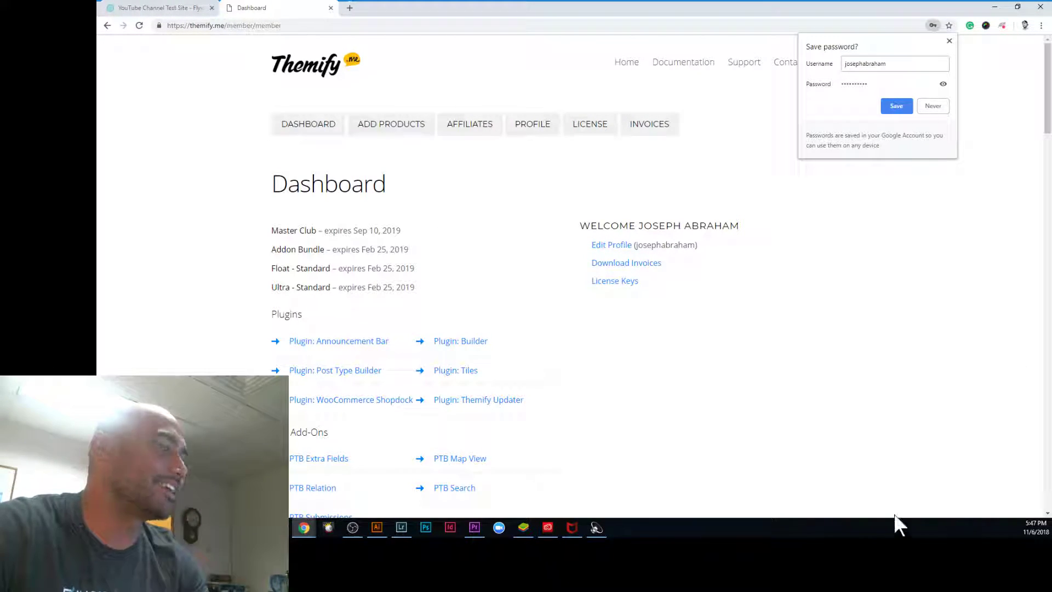
Step: Turn off privacy mode on the Flywheel site
left_click(134, 9)
scroll(877, 340, "down", 1)
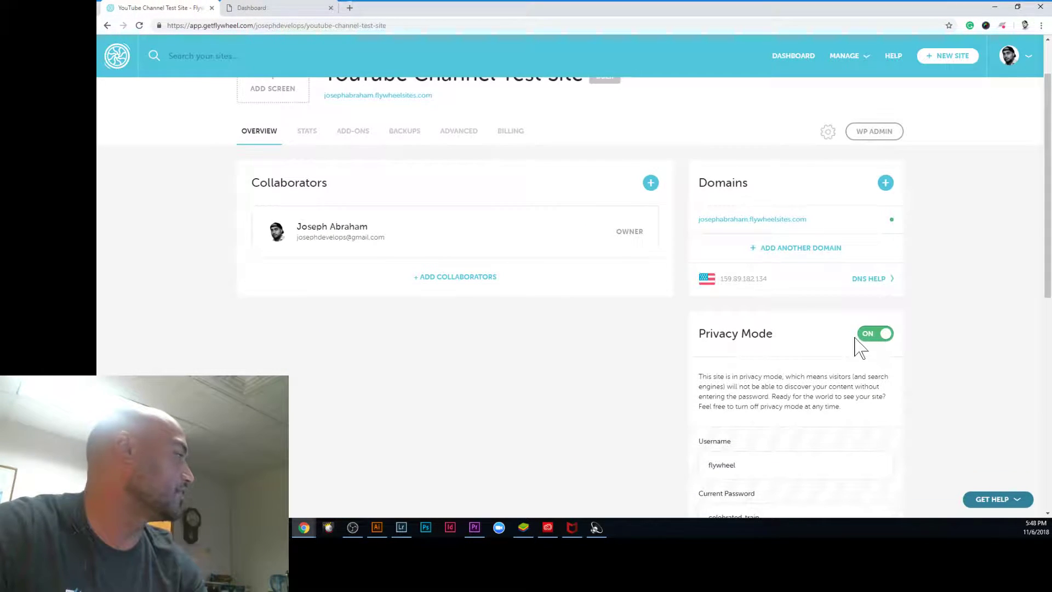
left_click(882, 341)
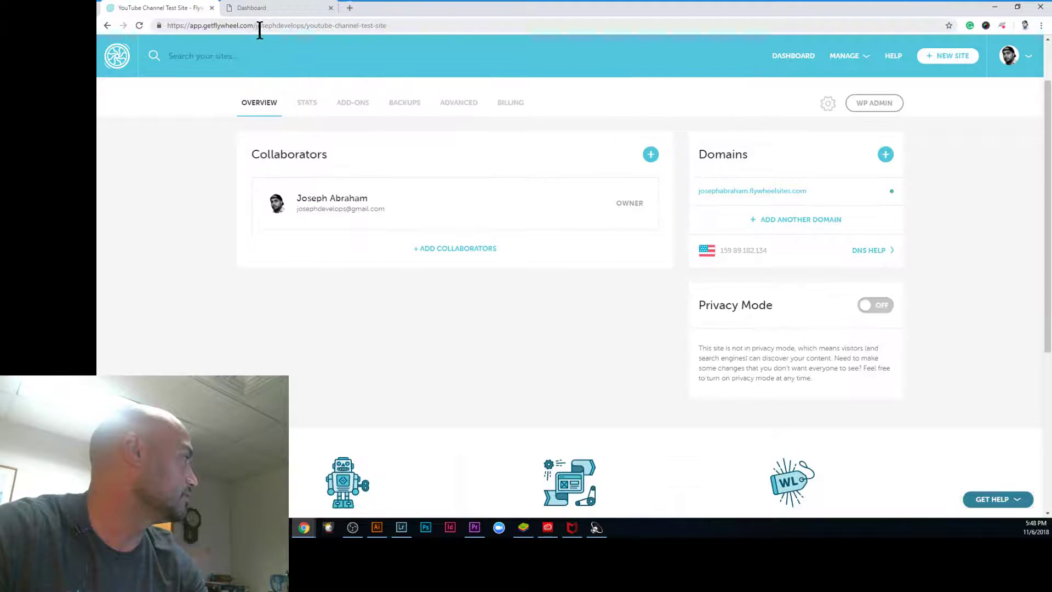
Step: Scroll the Themify member Dashboard down to the Themes list with Ultra Theme
left_click(283, 7)
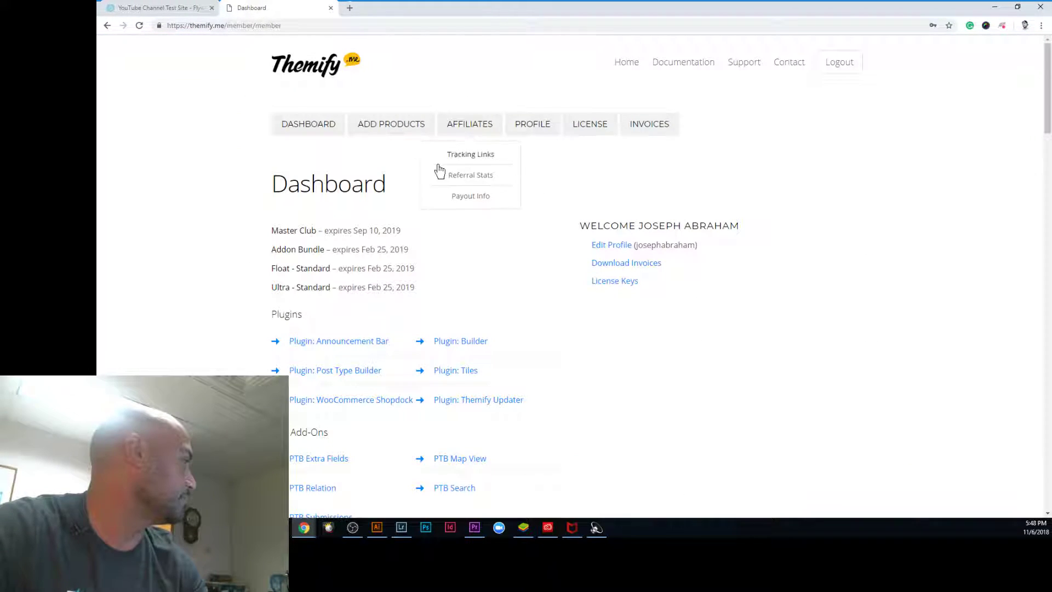
mouse_move(398, 138)
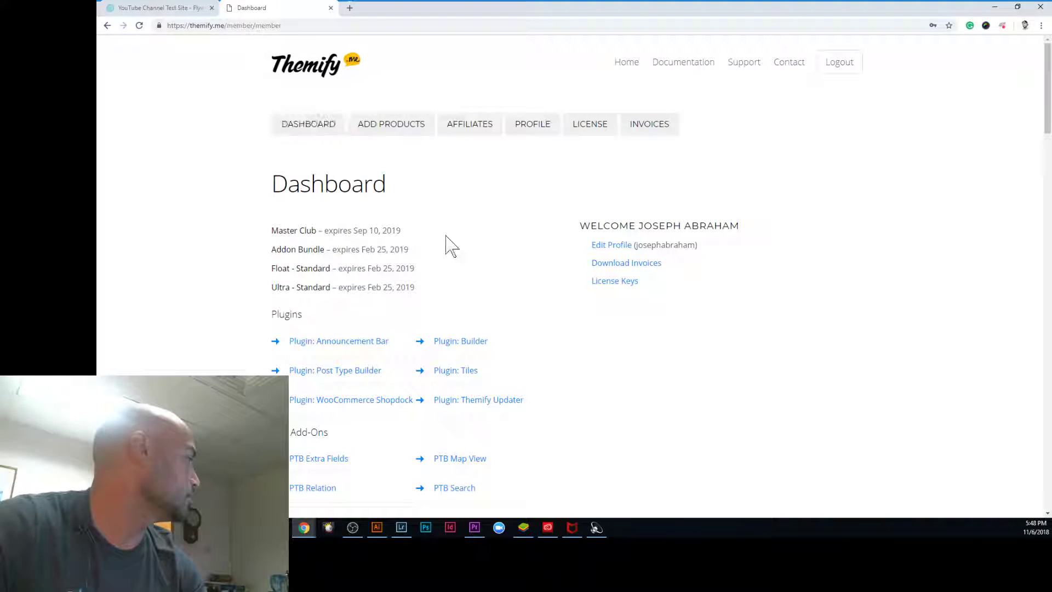
scroll(444, 246, "down", 5)
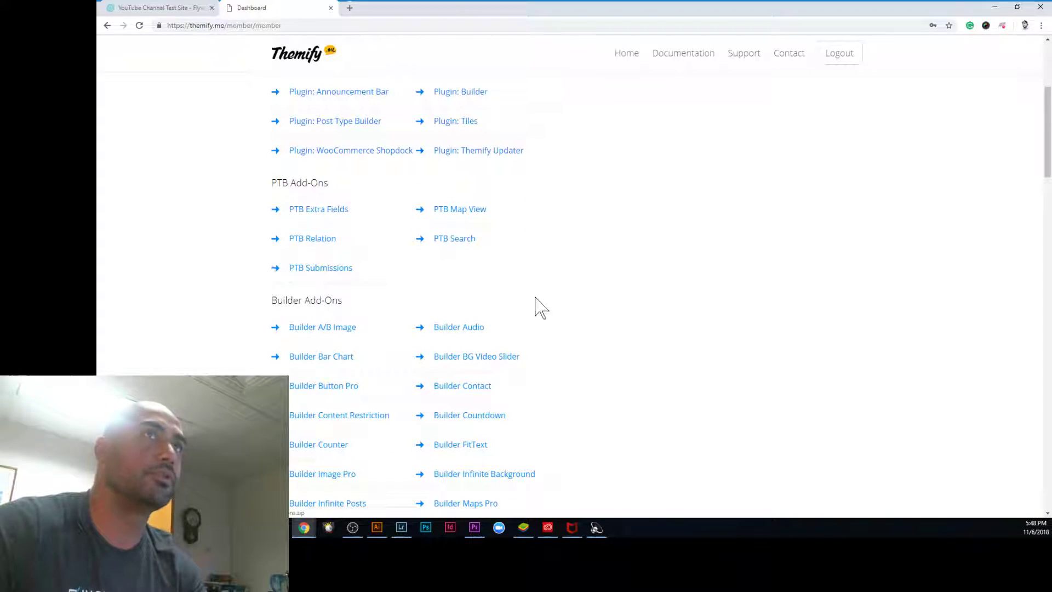
scroll(475, 274, "down", 4)
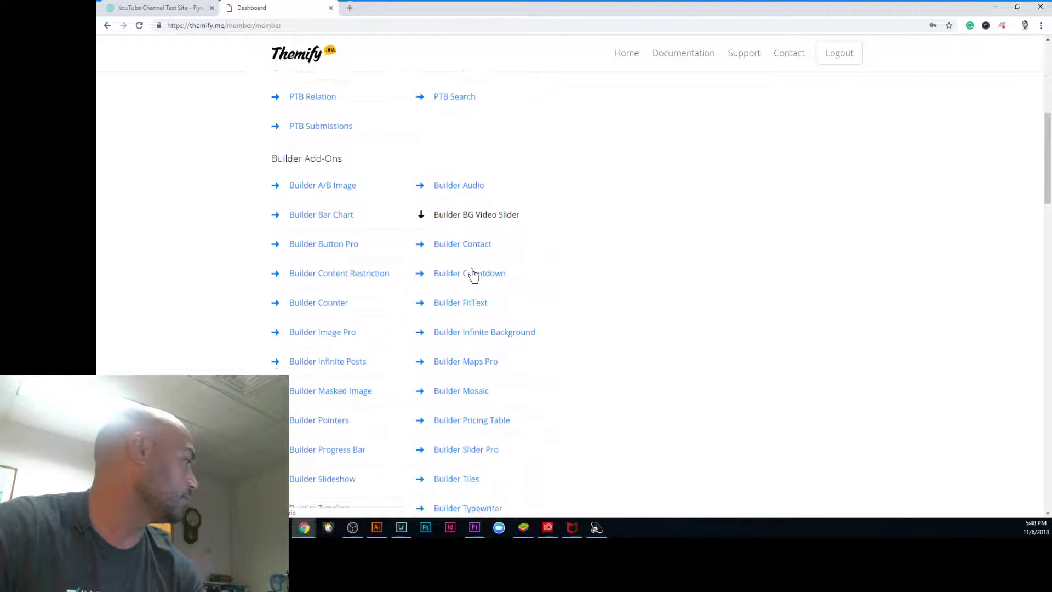
scroll(460, 244, "down", 1)
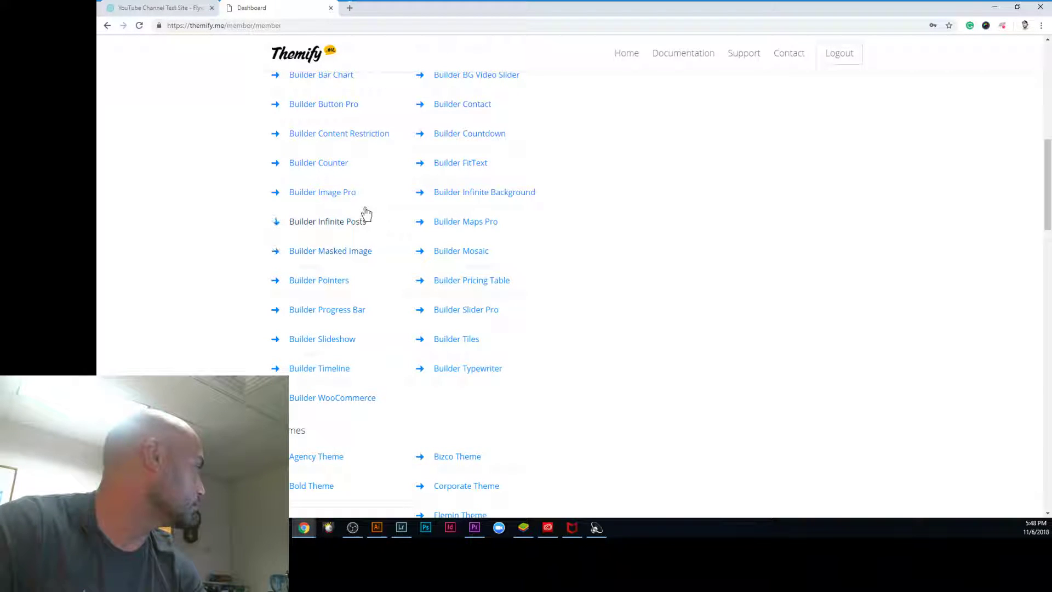
scroll(548, 345, "down", 1)
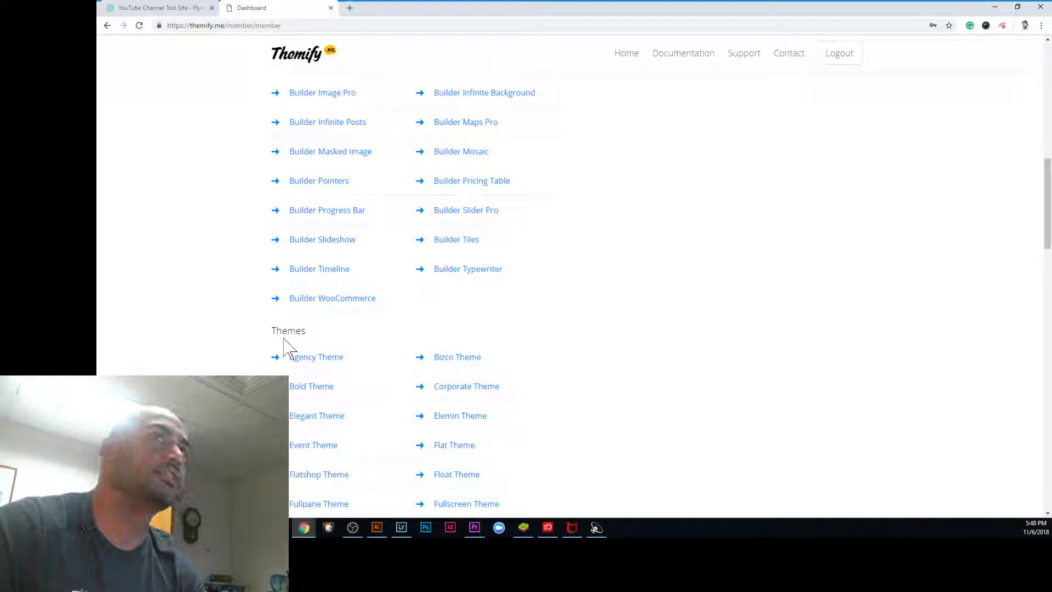
scroll(279, 348, "down", 6)
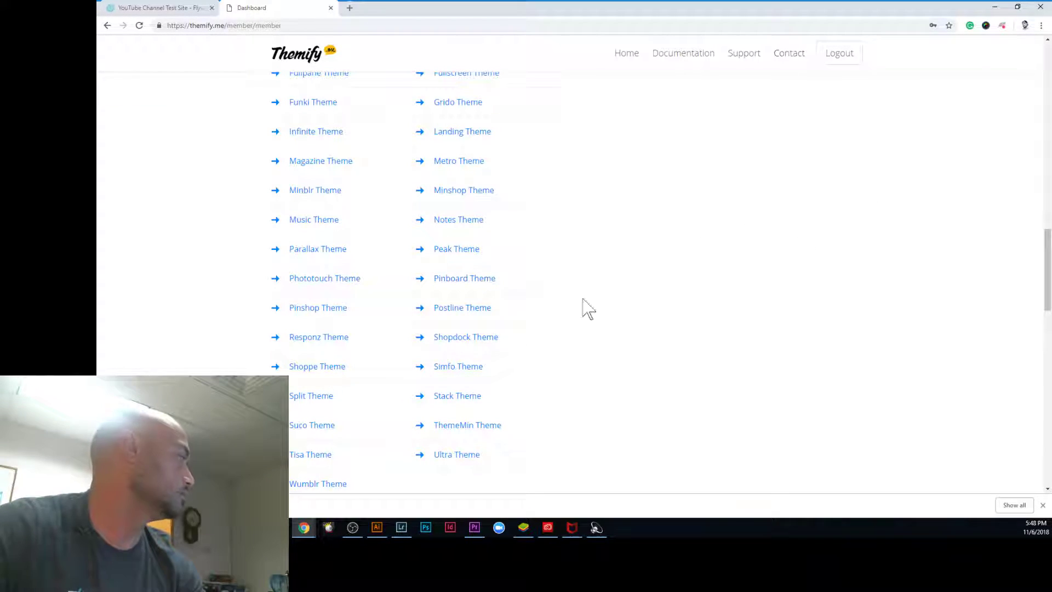
Step: Show the downloaded Ultra theme zip in its folder from Chrome's download bar
left_click(209, 505)
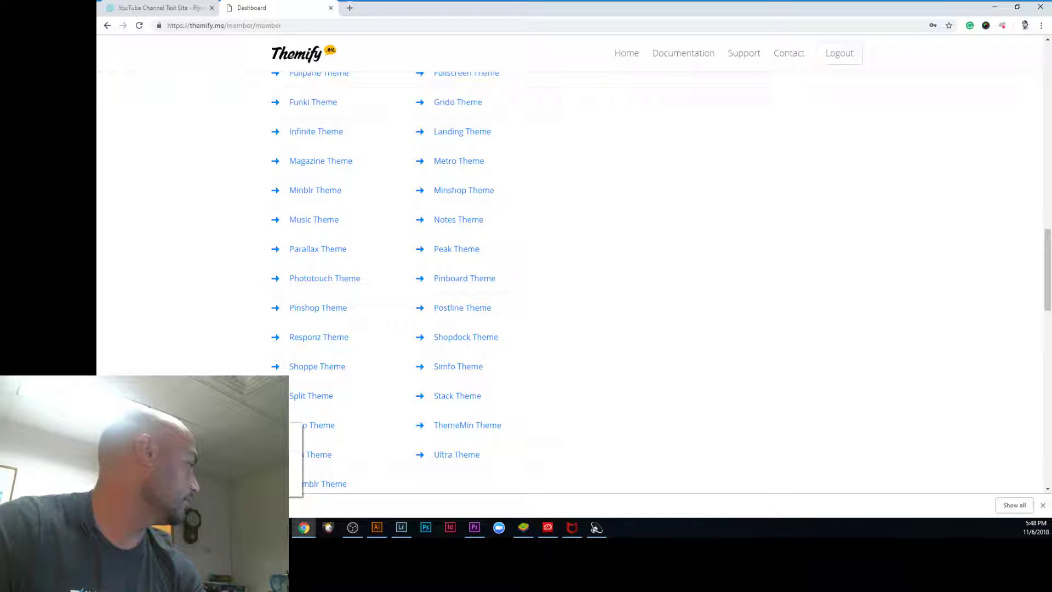
left_click(235, 472)
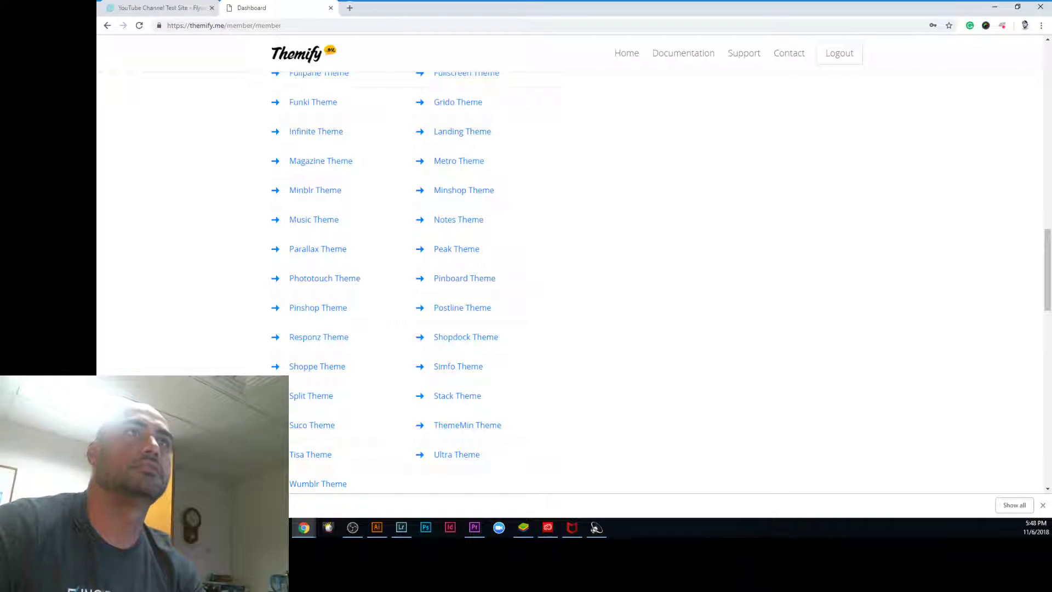
left_click(154, 9)
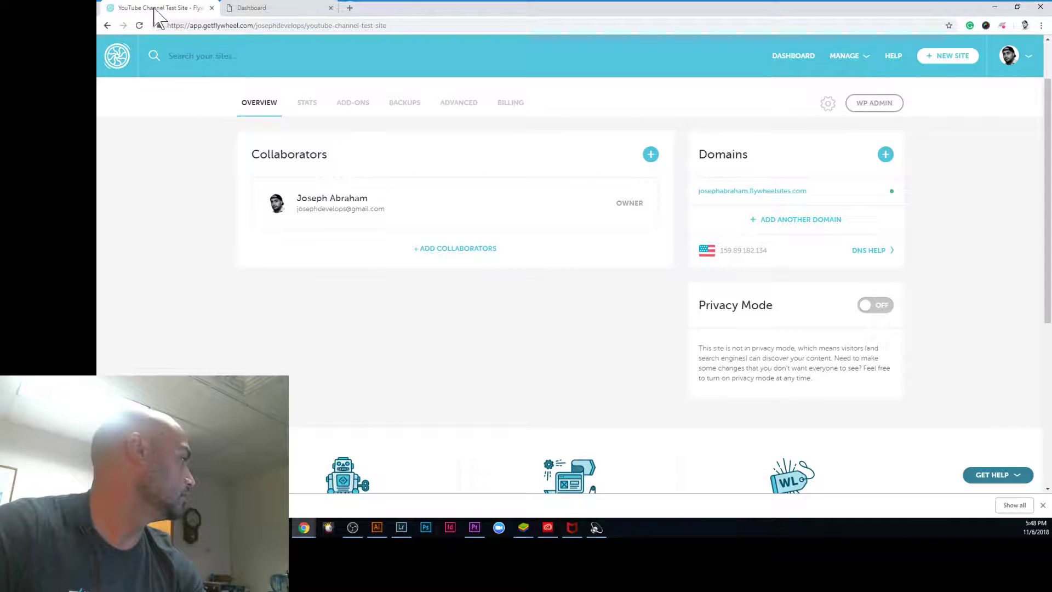
left_click(253, 8)
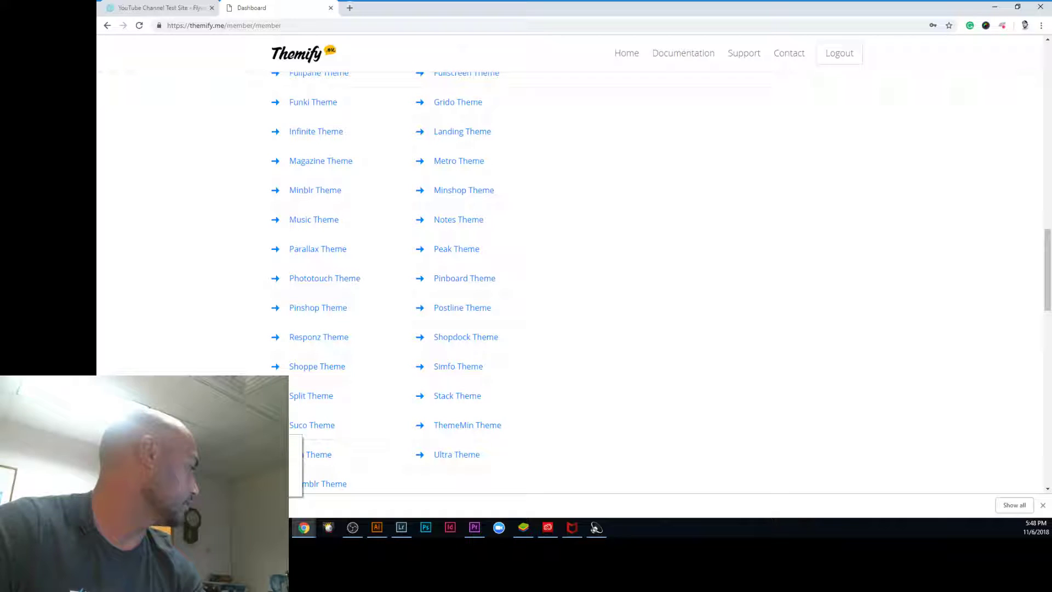
left_click(246, 470)
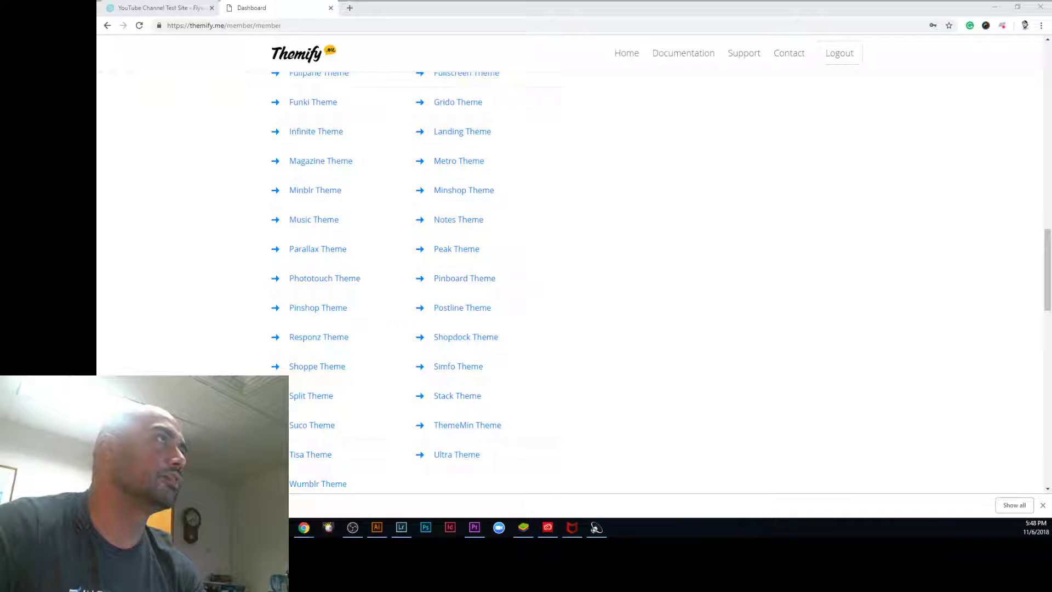
Step: Place the Downloads window beside the restored browser and scroll to the themify-ultra (3) zip
left_click_drag(1051, 137, 919, 224)
left_click(1019, 3)
left_click_drag(939, 40, 731, 16)
left_click_drag(901, 221, 925, 255)
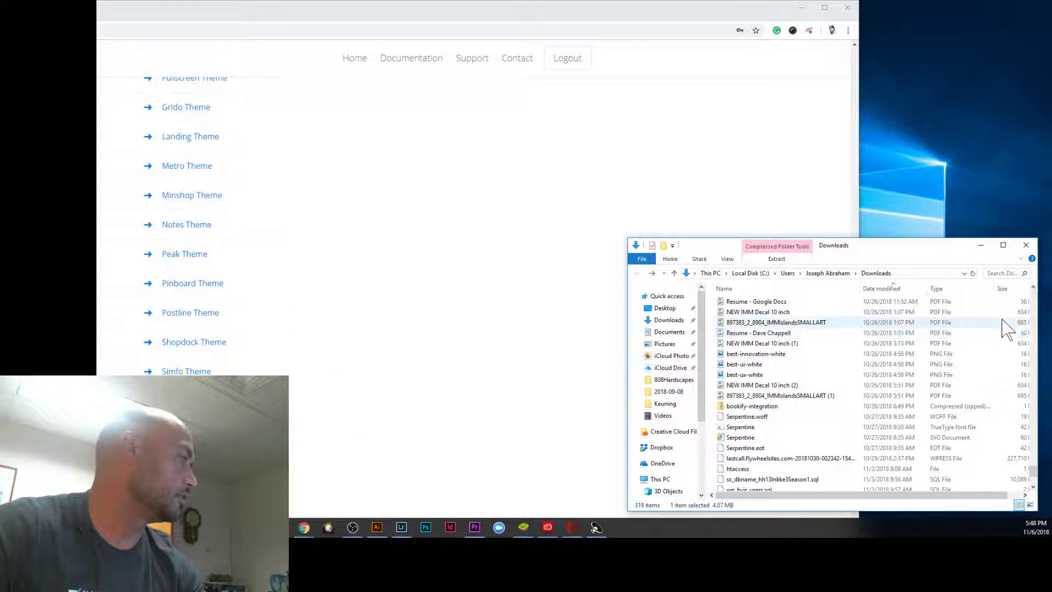
scroll(1036, 482, "down", 3)
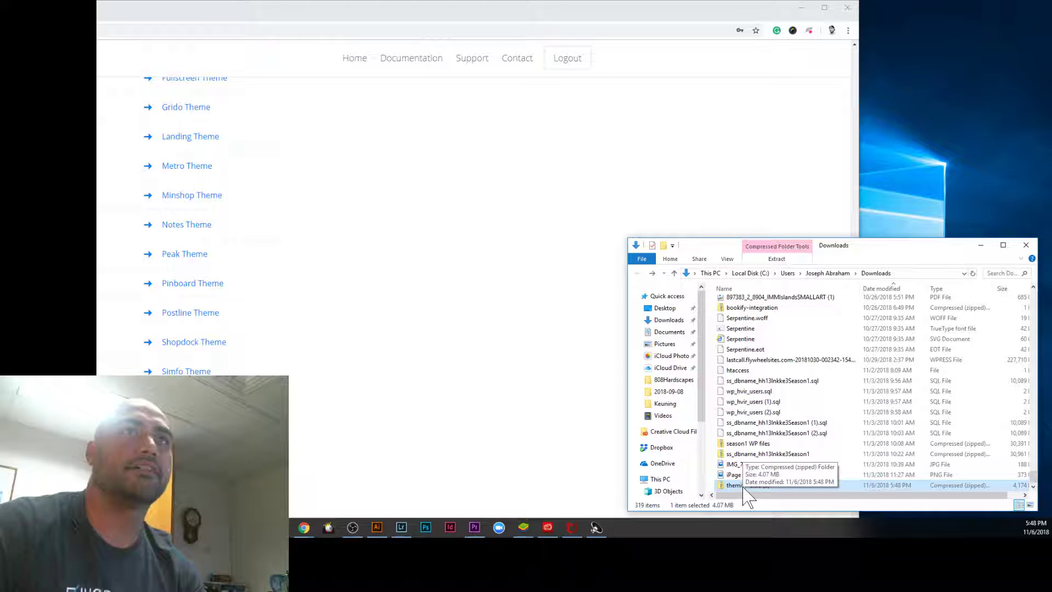
Step: Shrink the browser window next to Downloads and switch it to the Flywheel site overview
left_click(536, 265)
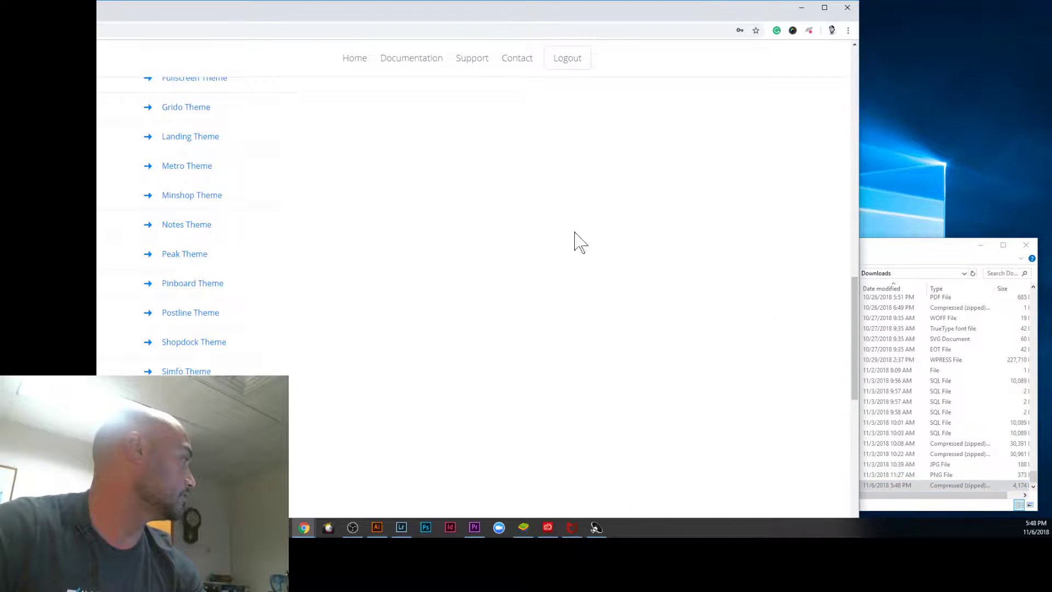
left_click_drag(859, 1, 840, 30)
left_click_drag(719, 45, 820, 30)
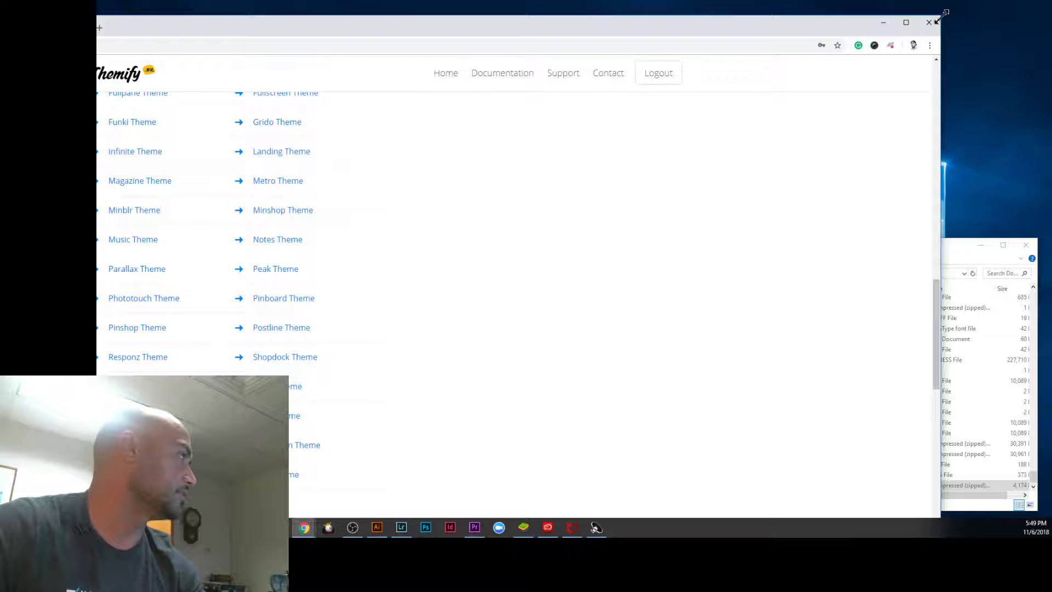
left_click_drag(942, 17, 877, 67)
left_click_drag(700, 84, 758, 83)
left_click_drag(943, 63, 670, 220)
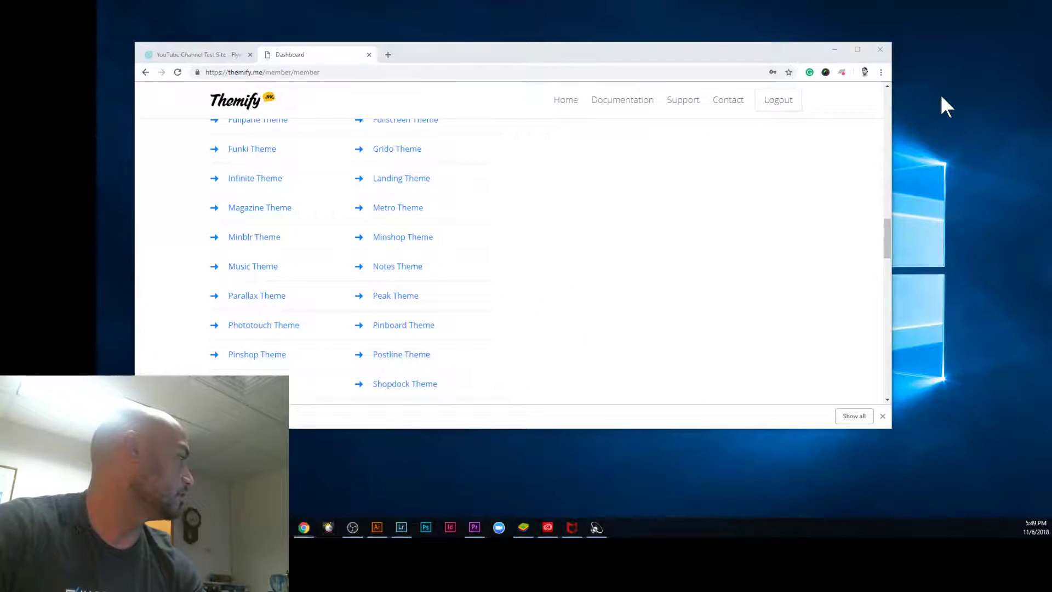
left_click_drag(758, 52, 787, 12)
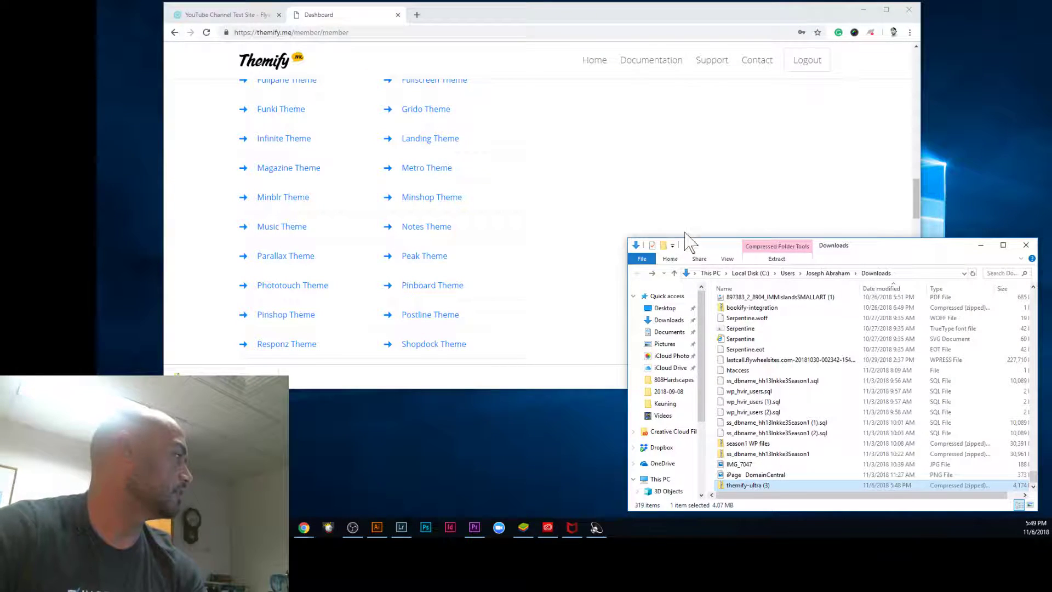
left_click(618, 158)
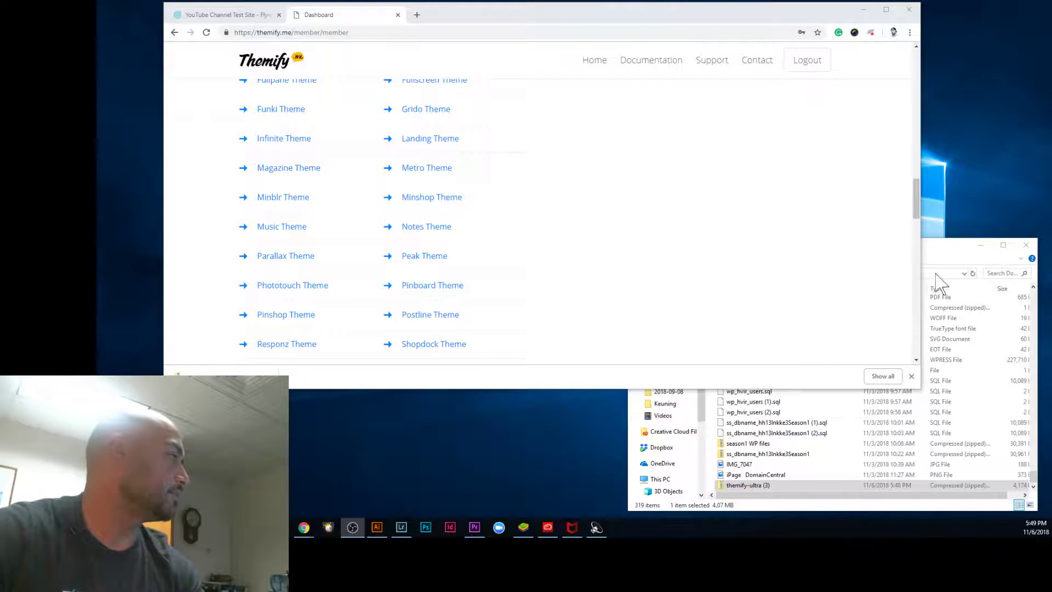
left_click(946, 259)
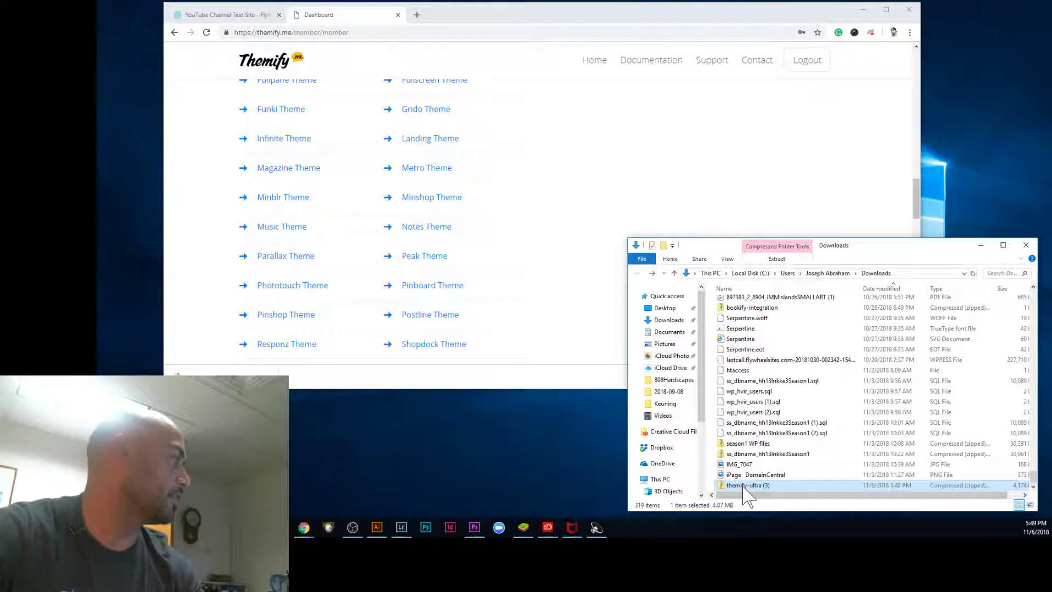
left_click(236, 15)
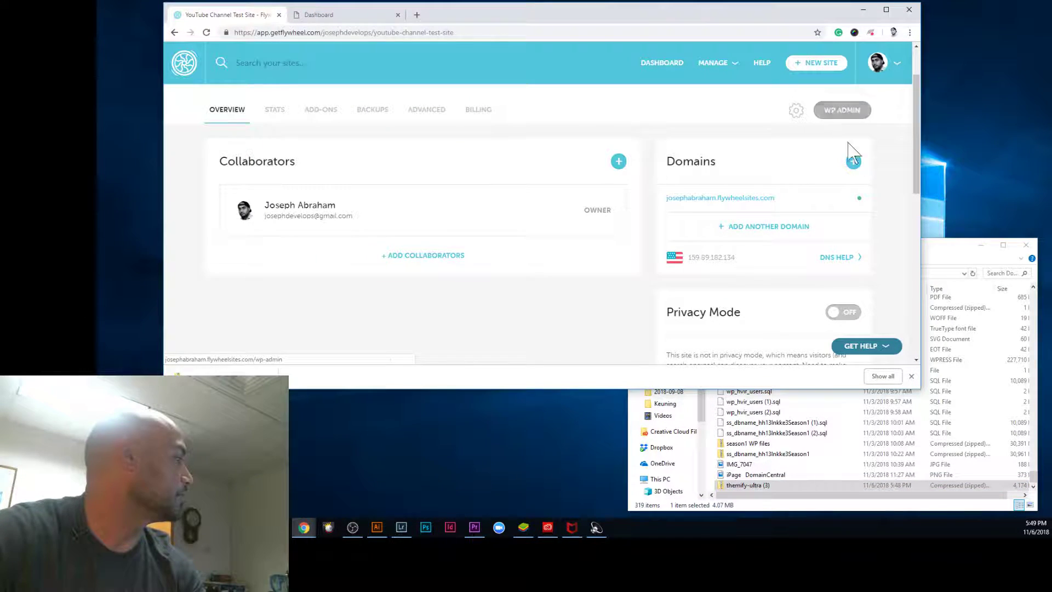
Step: Open the site's WP Admin from the Flywheel overview in a new tab
scroll(888, 192, "down", 3)
scroll(863, 263, "up", 1)
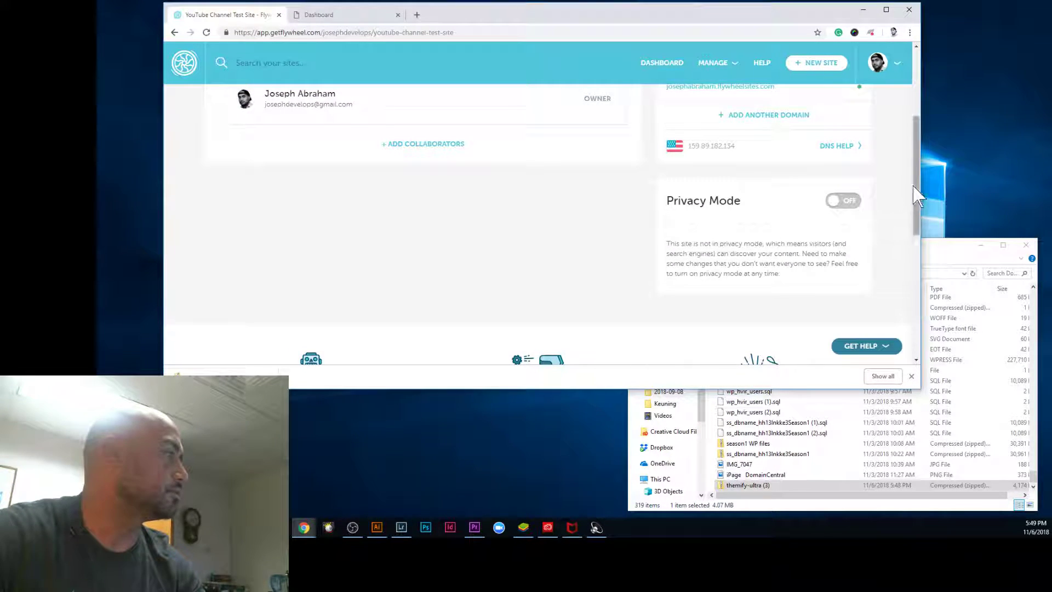
scroll(917, 194, "up", 3)
left_click(847, 176)
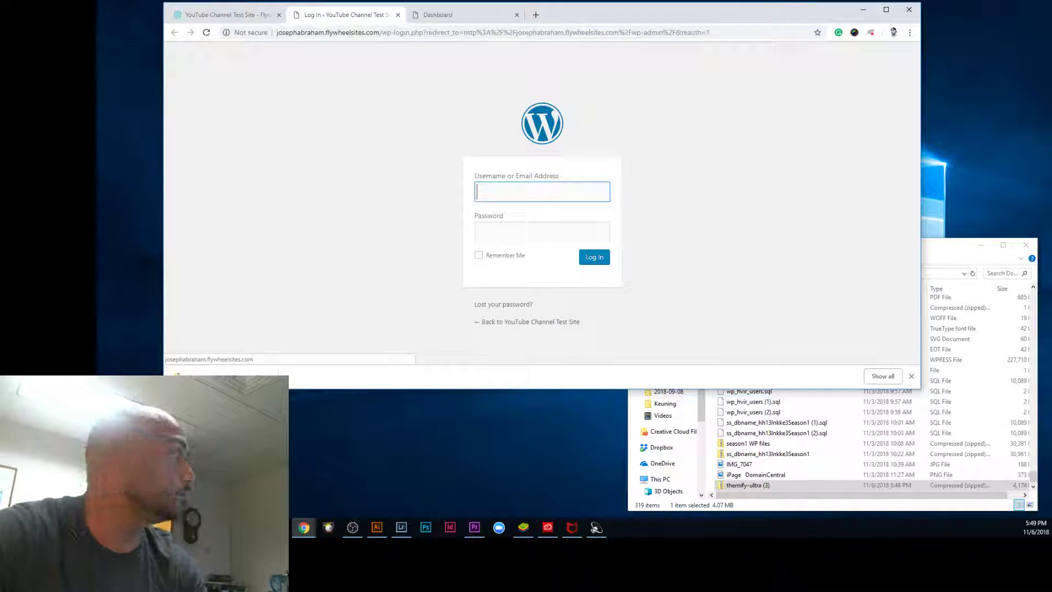
Step: Log in to WordPress with the account username and password, then open Flywheel's Add-ons page
left_click(499, 190)
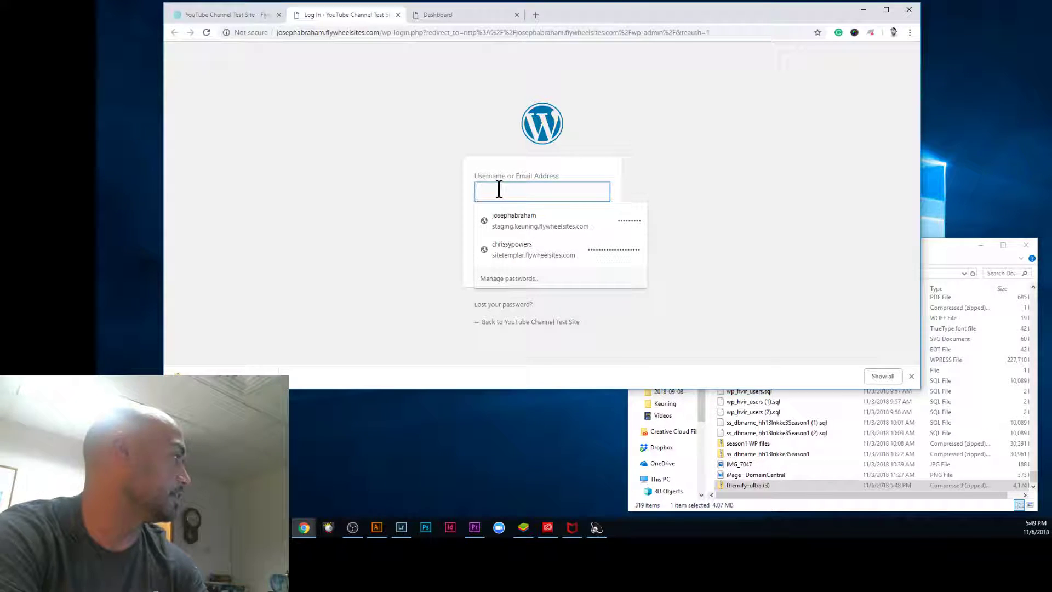
type("josephab")
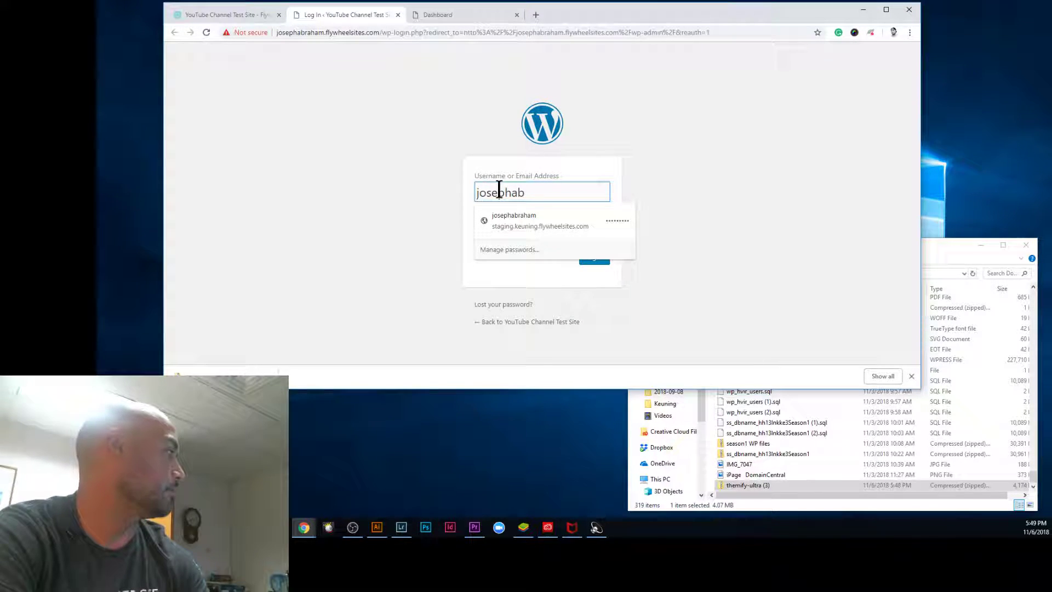
type("bra")
key("BackSpace")
type("raham")
key("Tab")
type("••••••••••")
key("Return")
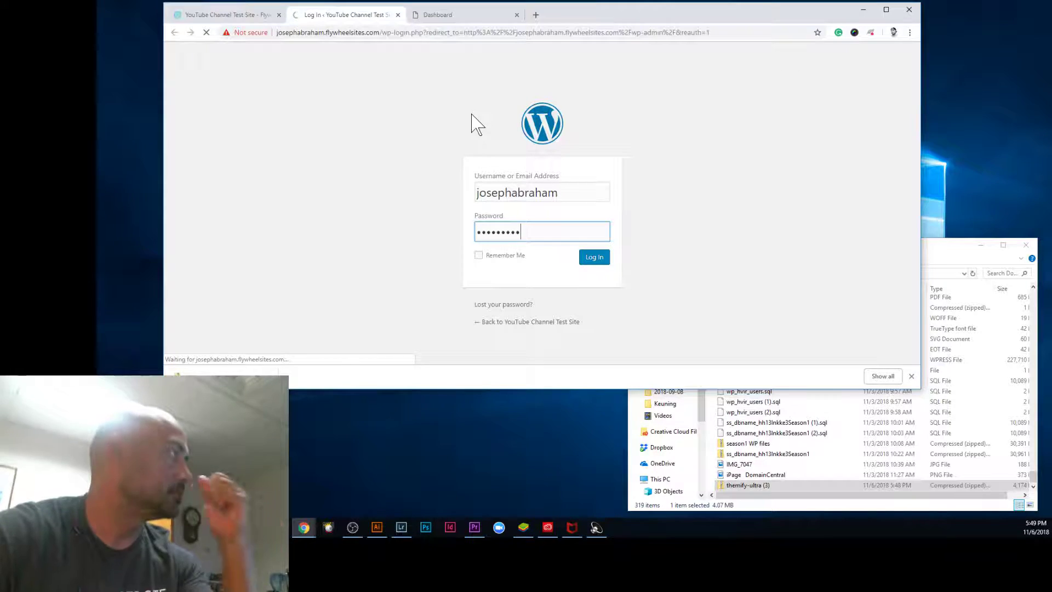
left_click(247, 17)
left_click(315, 177)
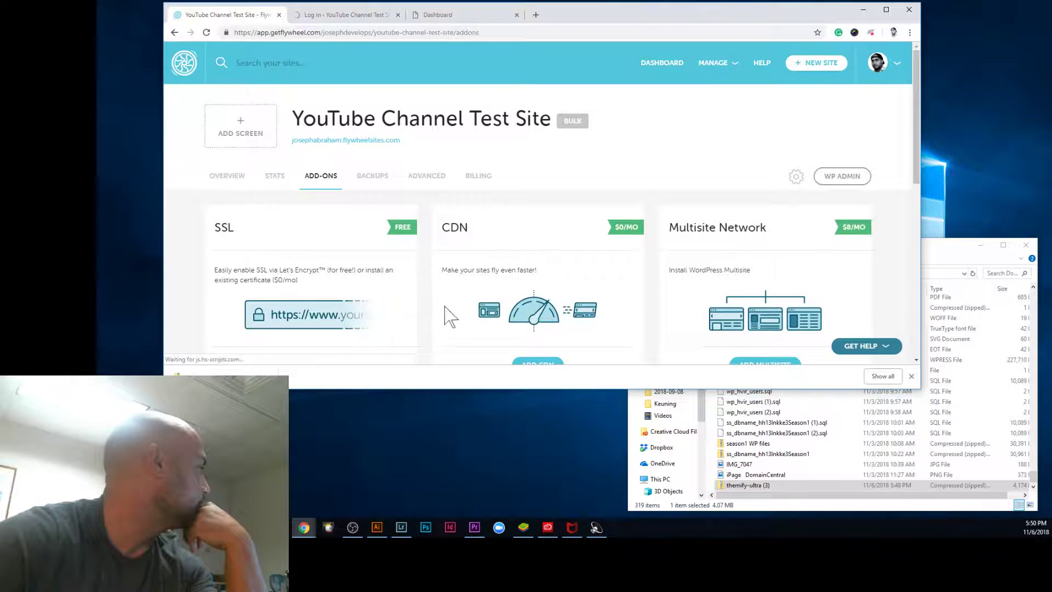
Step: Start adding the SSL add-on and continue to the certificate configuration form
scroll(383, 302, "down", 1)
left_click(312, 282)
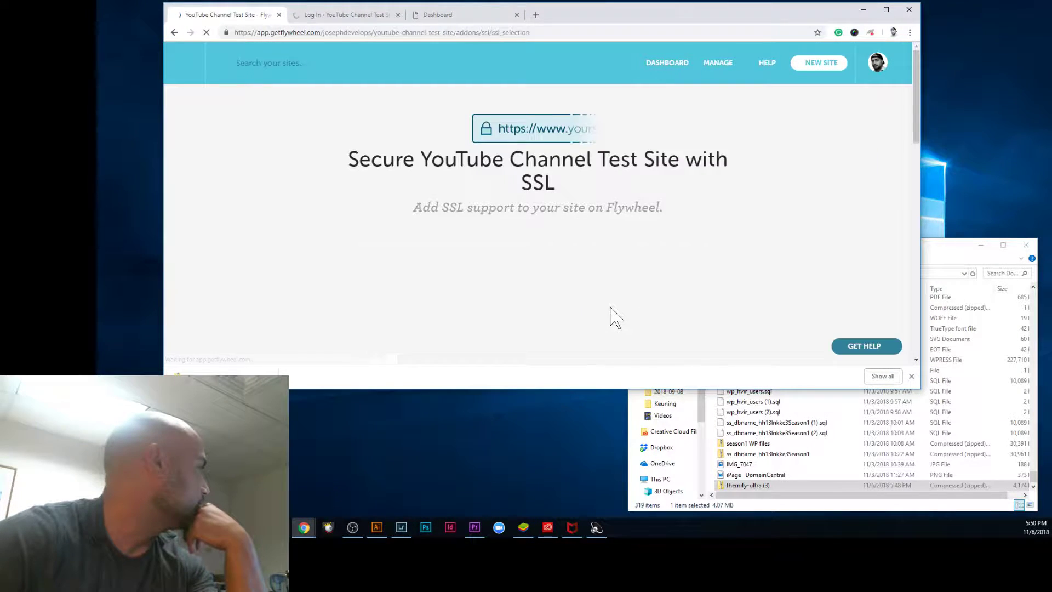
scroll(647, 318, "down", 5)
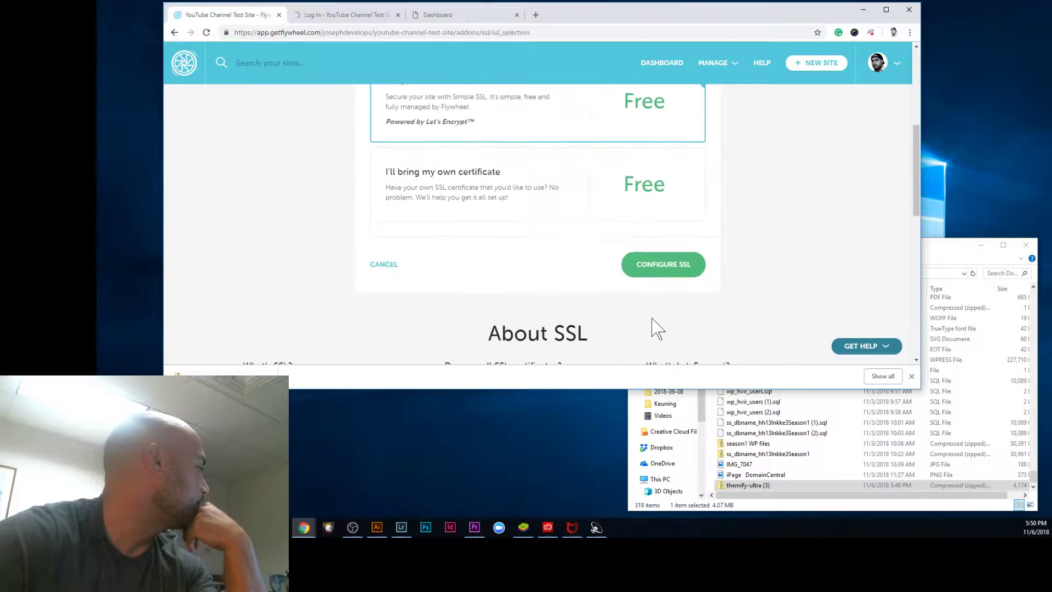
left_click(676, 265)
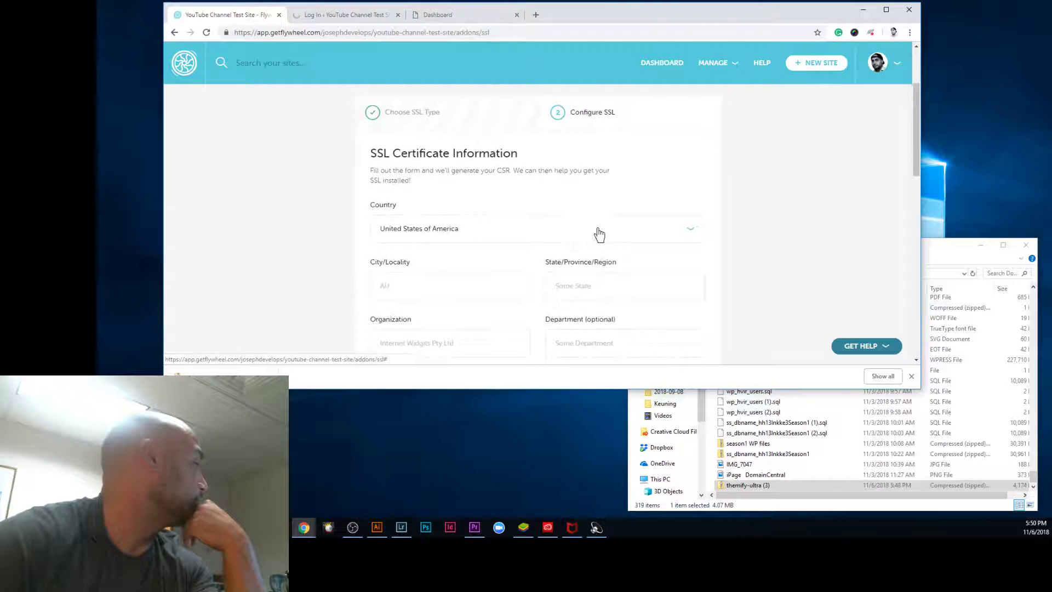
scroll(537, 230, "down", 1)
scroll(540, 229, "up", 3)
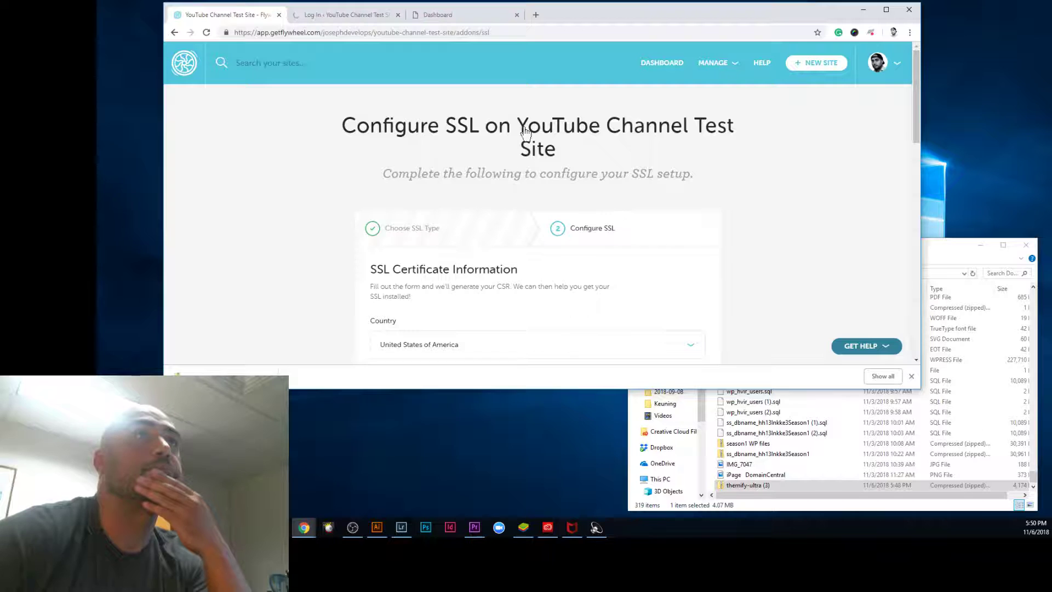
scroll(433, 269, "down", 4)
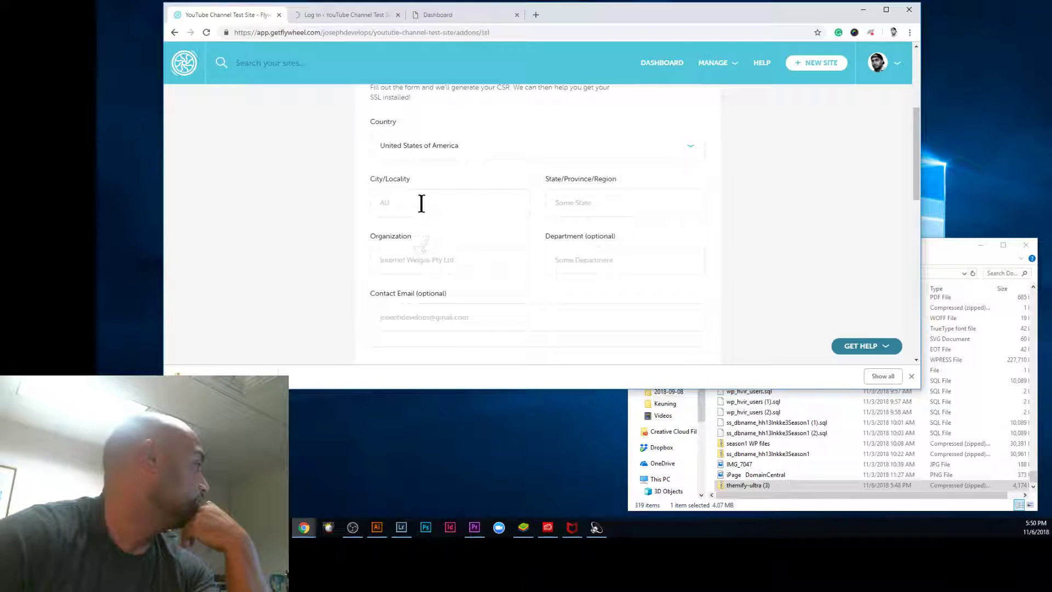
Step: Fill the CSR with city Kihei, state Hawaii, the organization name and contact email
left_click(423, 211)
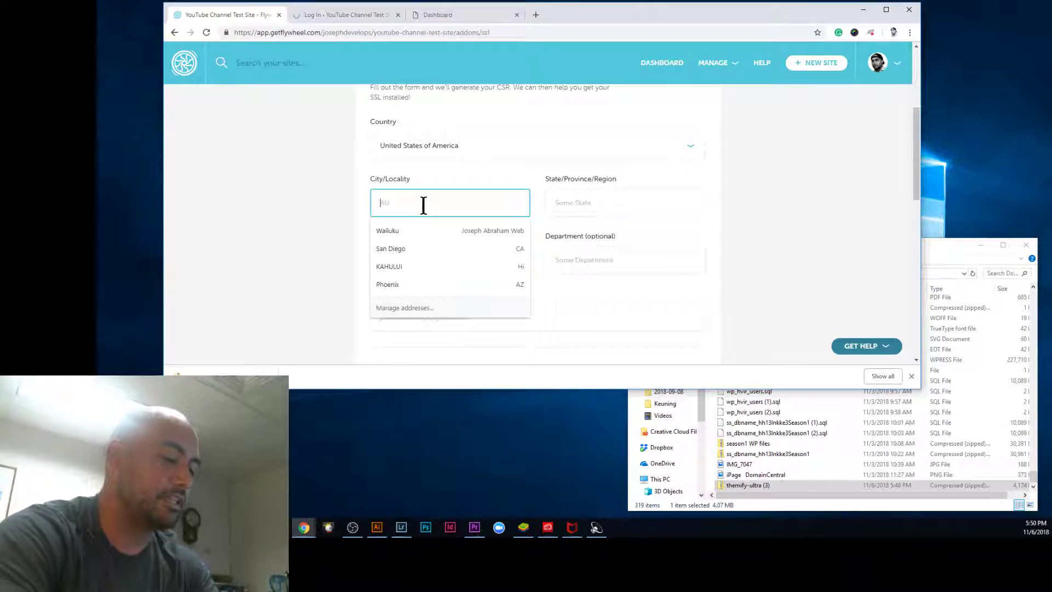
type("Kihei")
key("Tab")
type("Hawaii")
key("Tab")
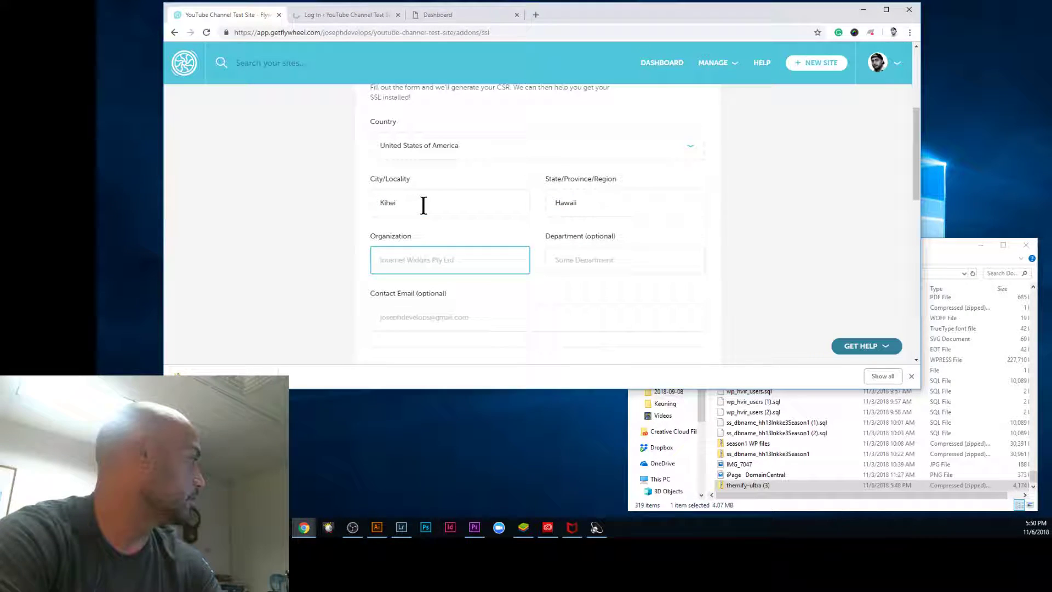
type("Joseph Abraham")
key("Tab")
key("Tab")
key("Tab")
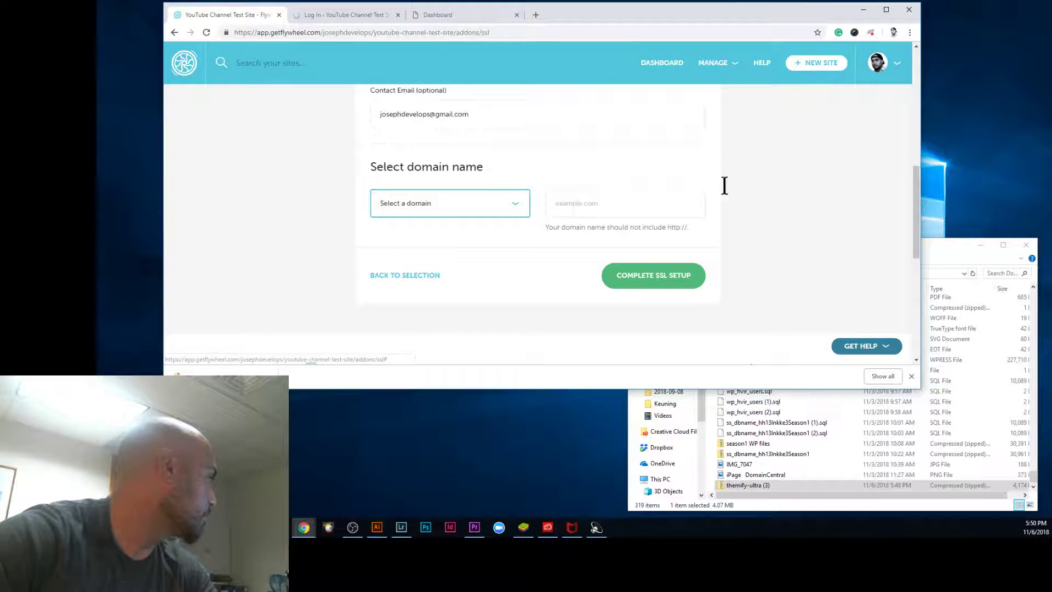
Step: Select the site's flywheelsites.com domain and complete the SSL setup
left_click(458, 203)
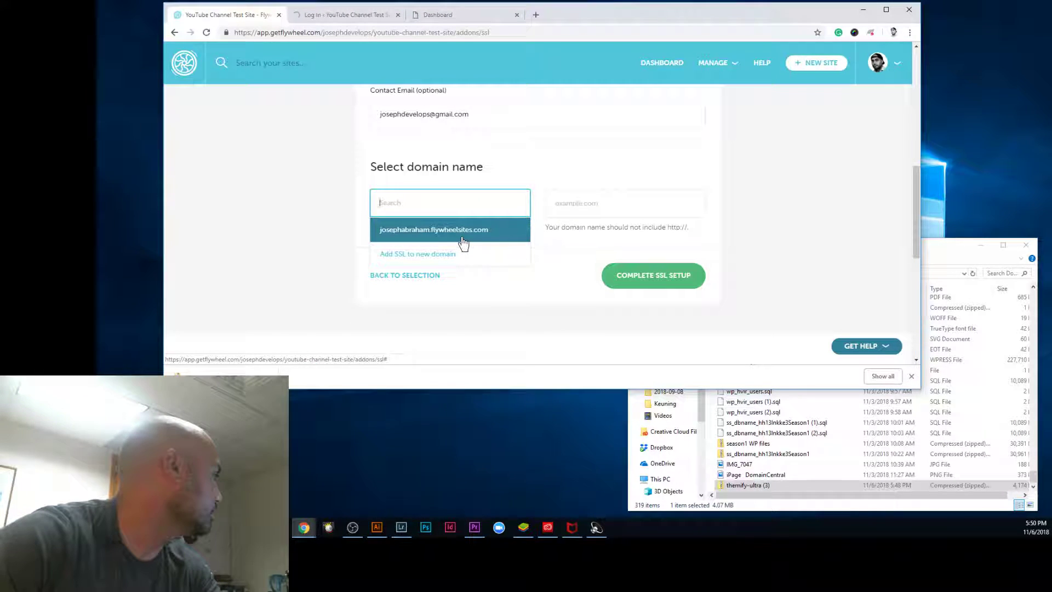
left_click(462, 230)
left_click(615, 253)
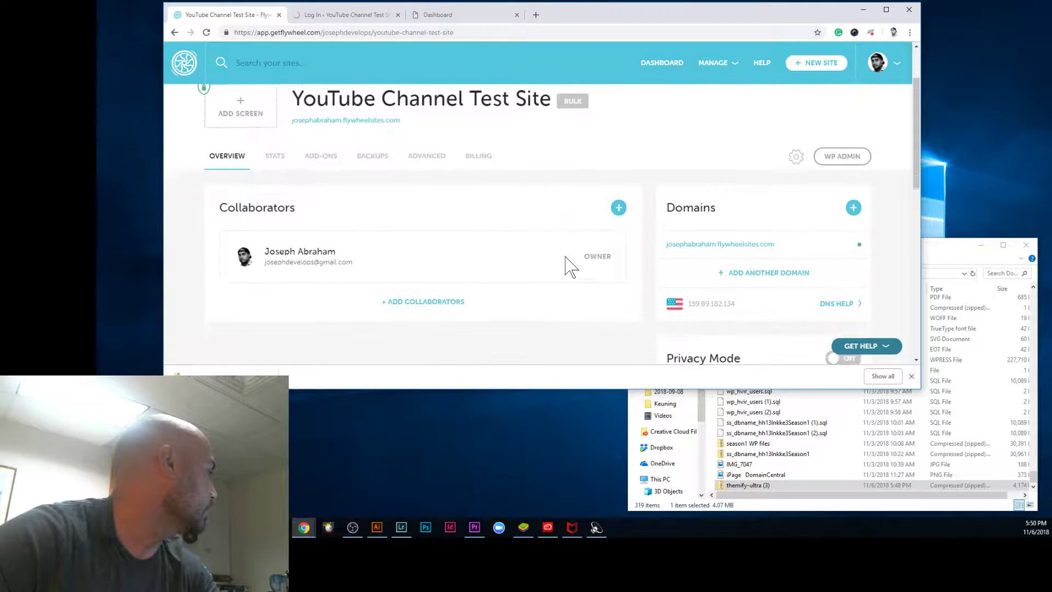
Step: Add the $0 CDN add-on, authorizing bandwidth overage charges and completing payment
scroll(384, 219, "down", 2)
scroll(329, 230, "up", 2)
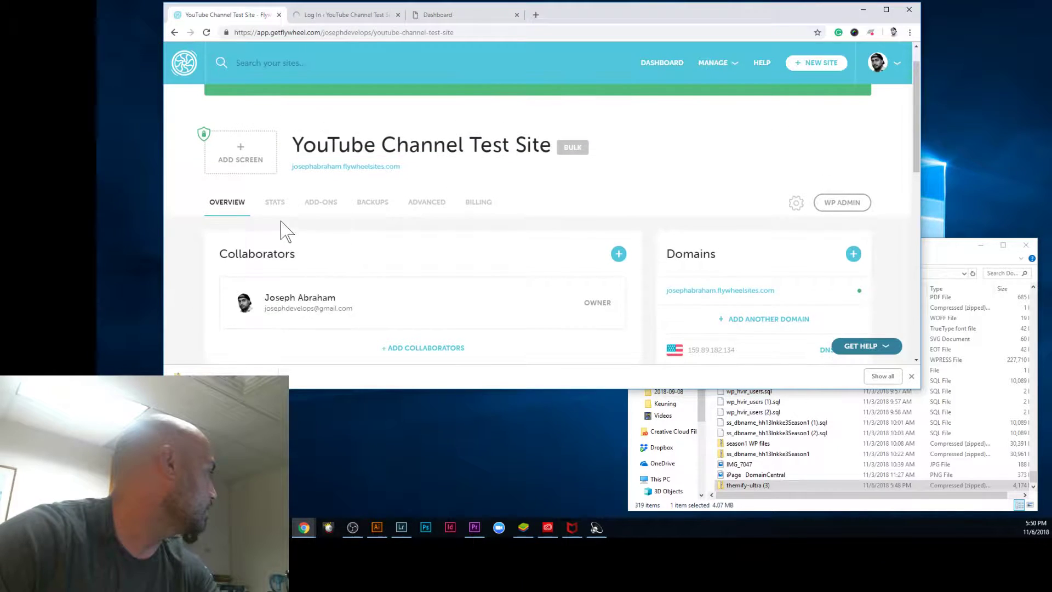
left_click(310, 204)
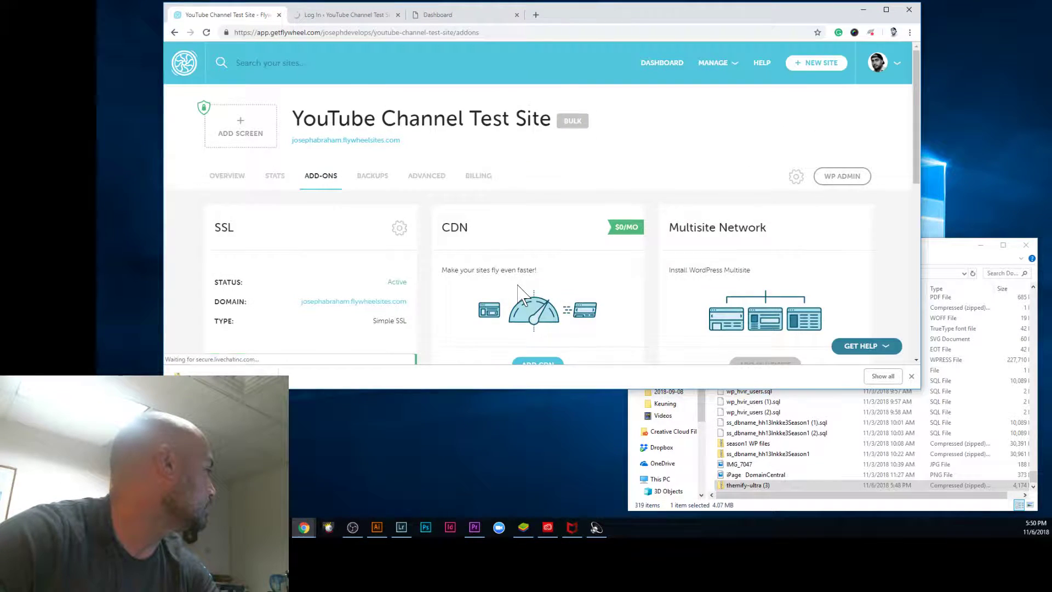
scroll(529, 274, "down", 2)
left_click(531, 267)
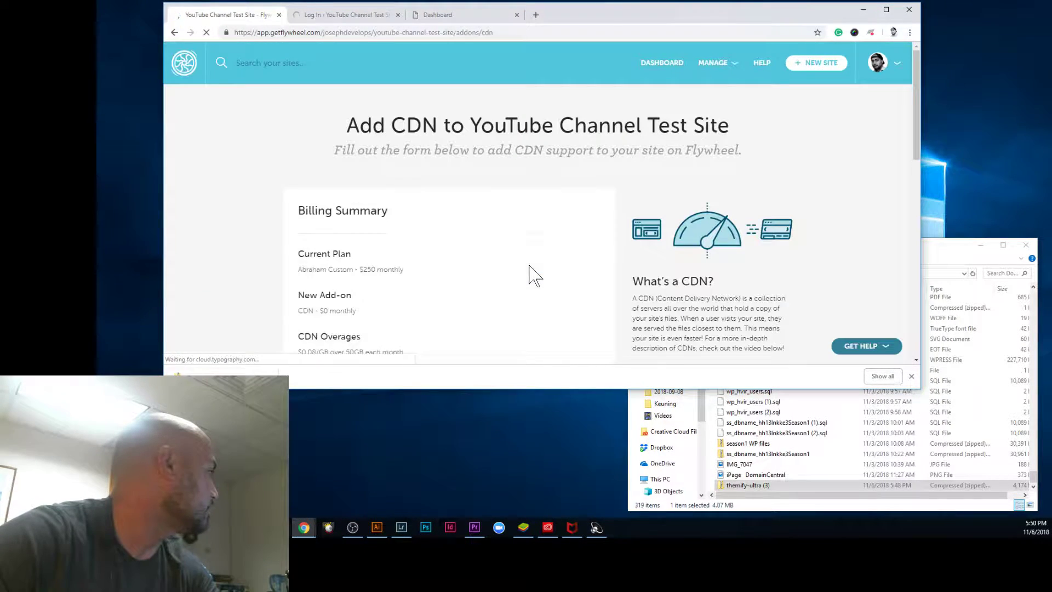
scroll(655, 295, "down", 5)
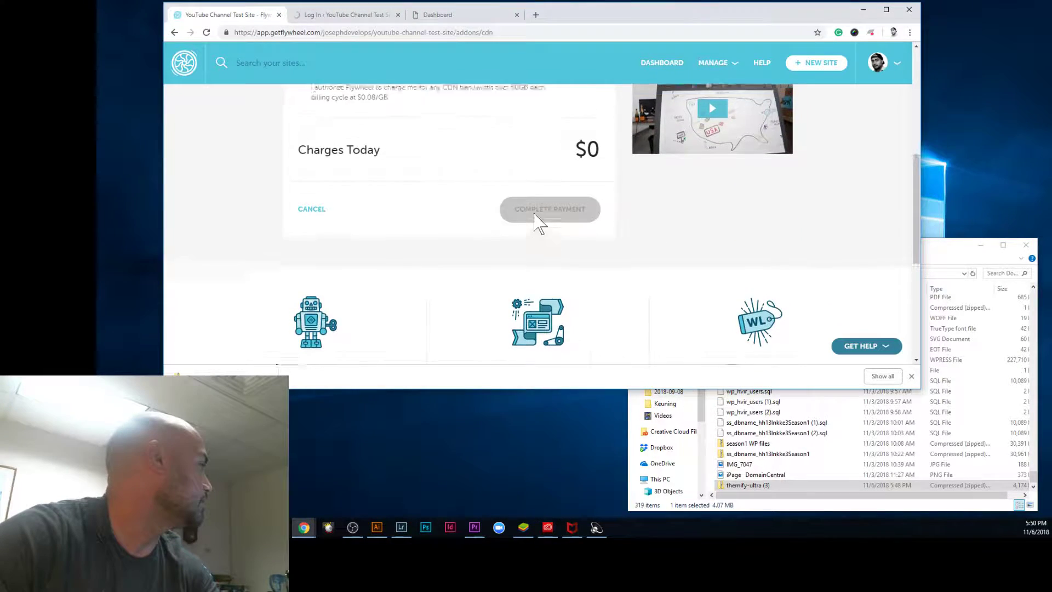
scroll(476, 274, "up", 2)
left_click(302, 188)
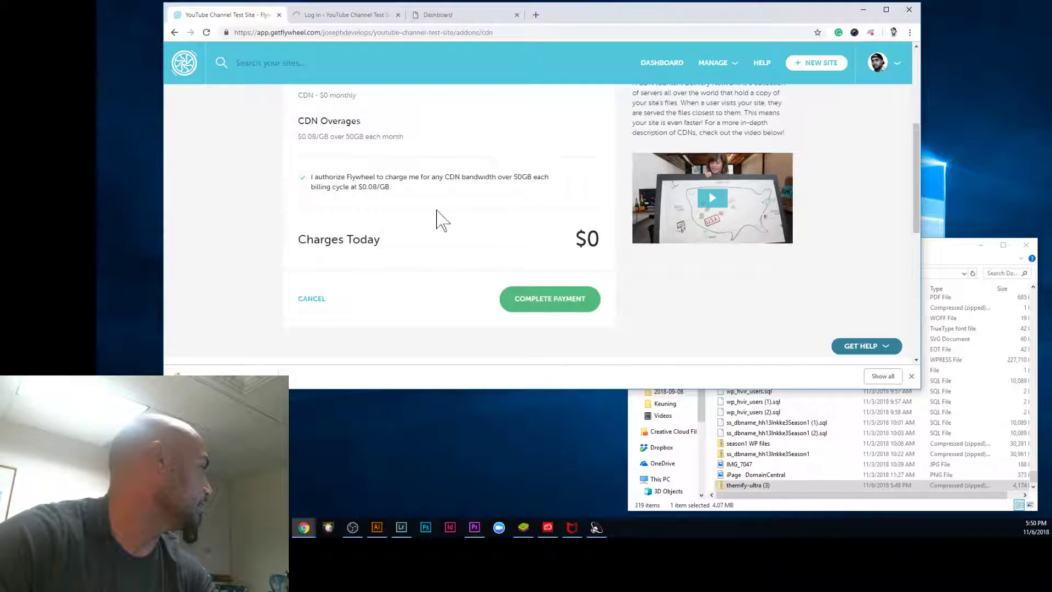
left_click(550, 304)
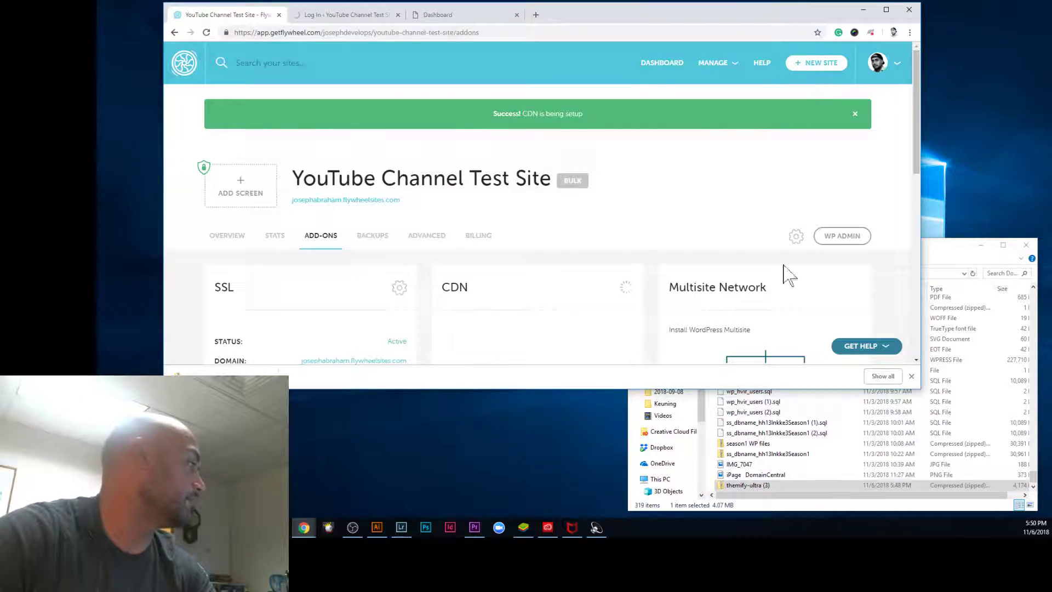
Step: Reload the WordPress login page, then open the Flywheel site's Advanced options
left_click(307, 17)
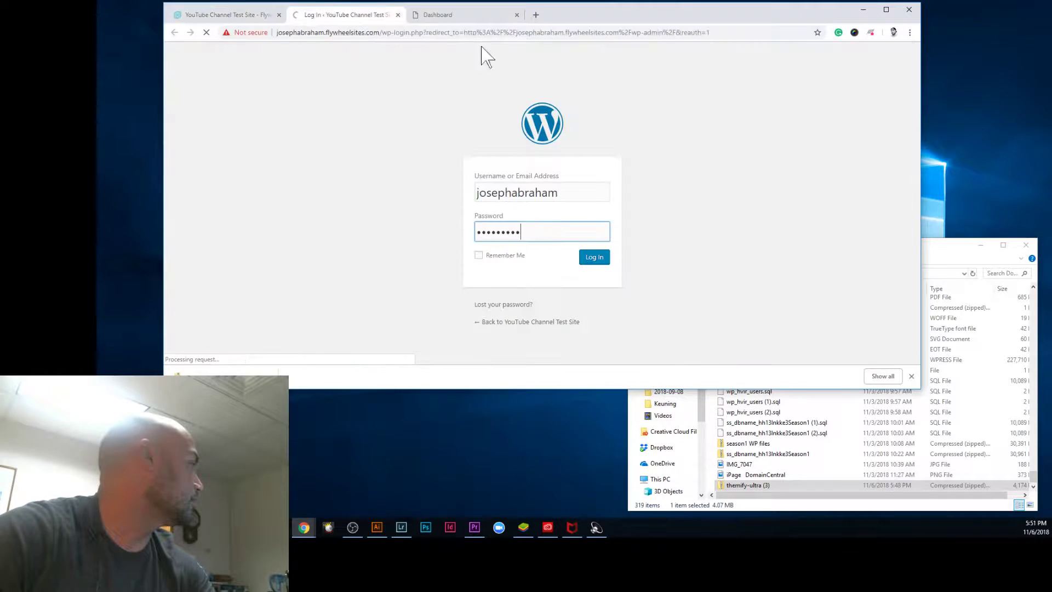
left_click(207, 32)
left_click(206, 34)
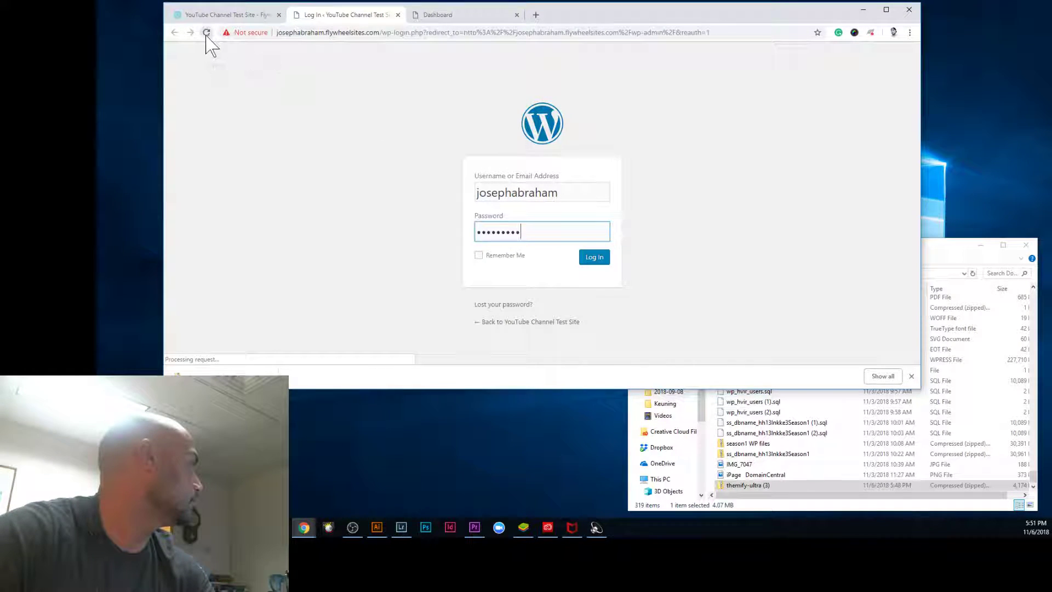
left_click(224, 15)
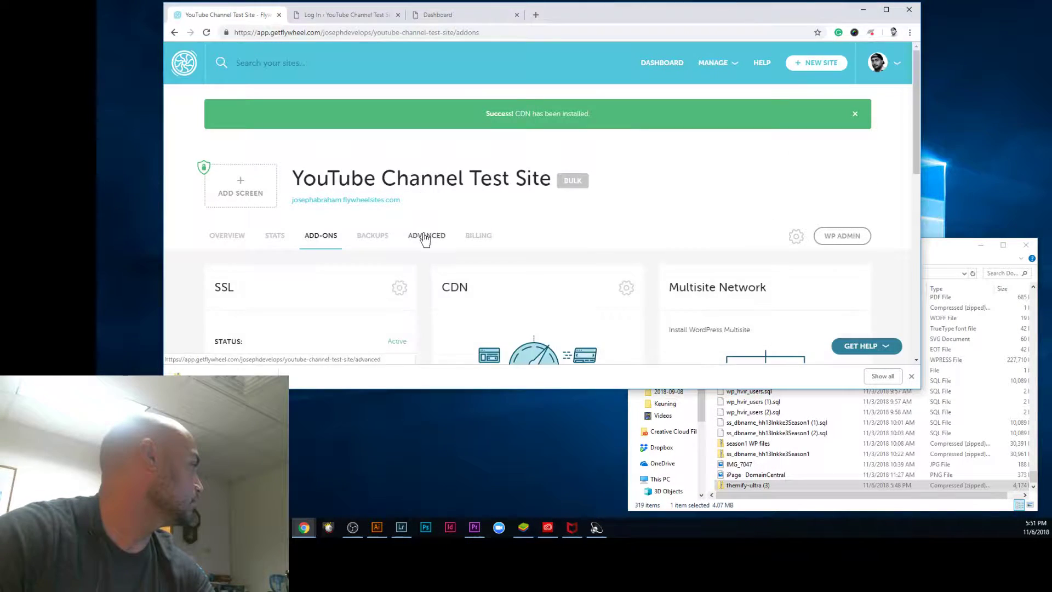
left_click(426, 236)
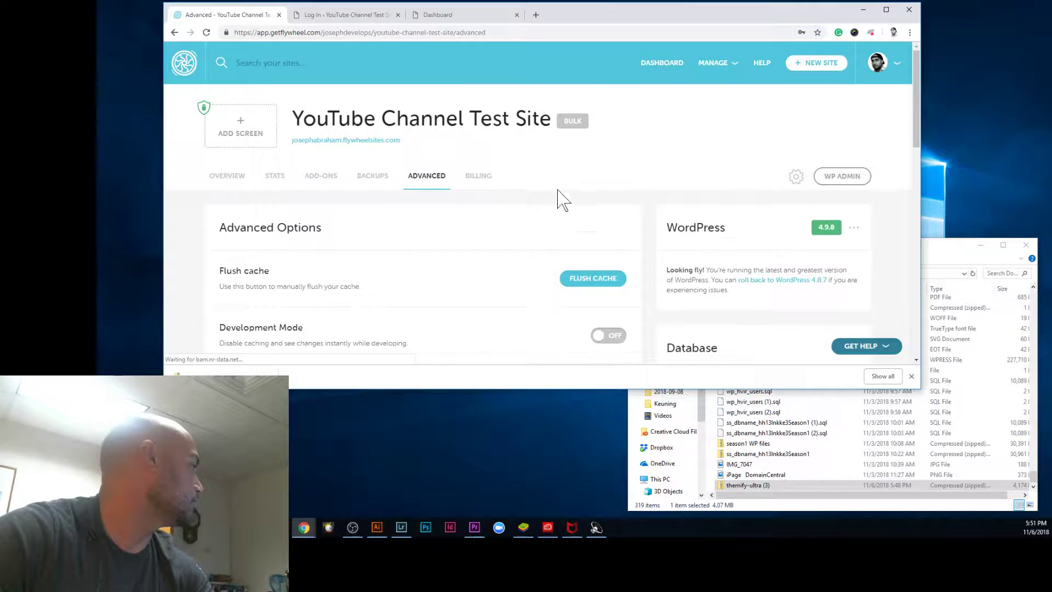
Step: Turn on forced HTTPS in the site's Advanced options and return to the WordPress login
scroll(562, 200, "down", 4)
left_click(601, 302)
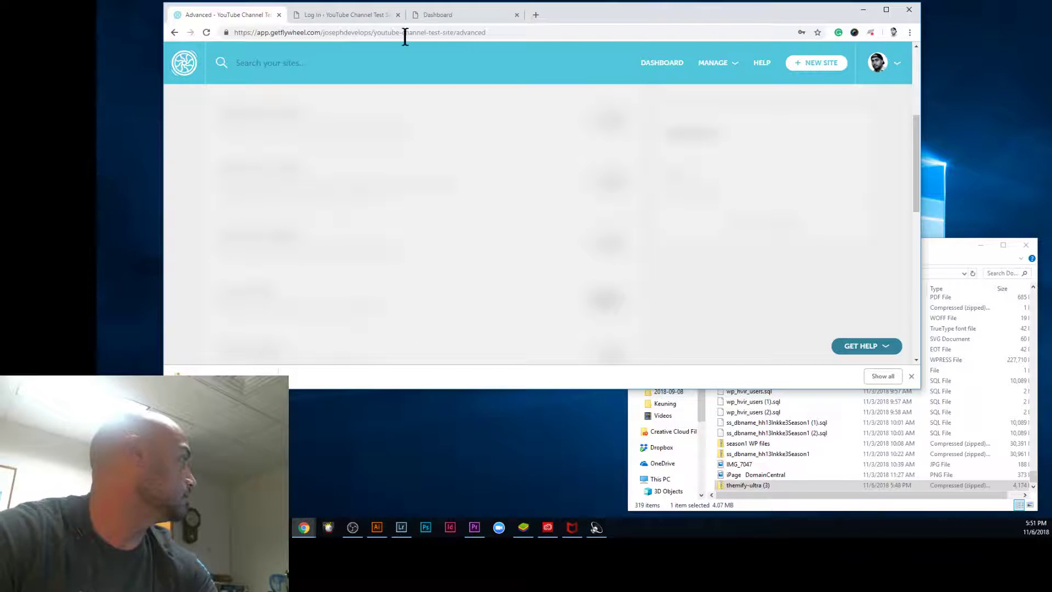
left_click(345, 15)
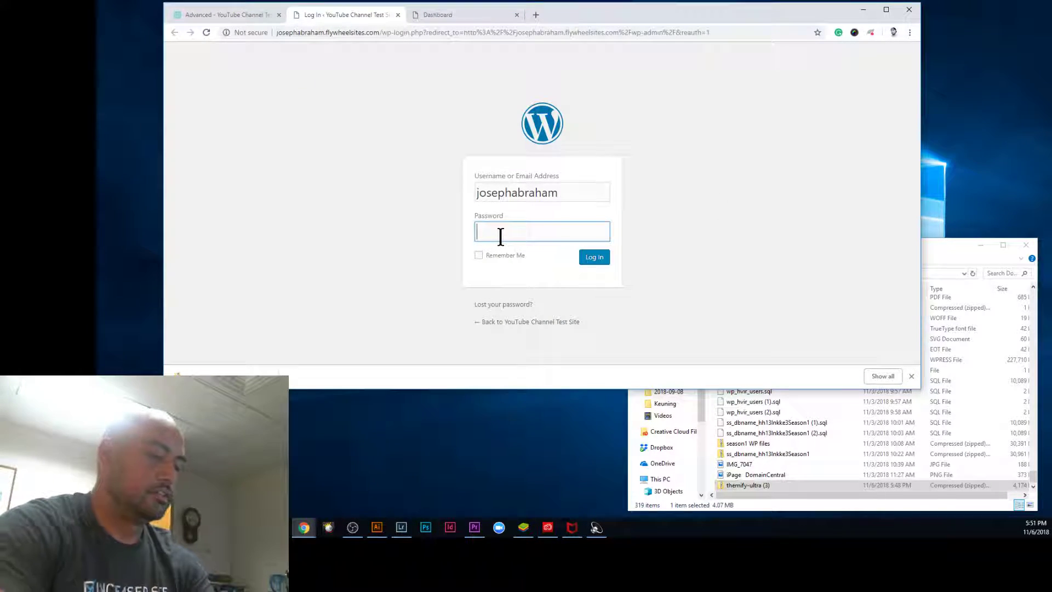
left_click(603, 258)
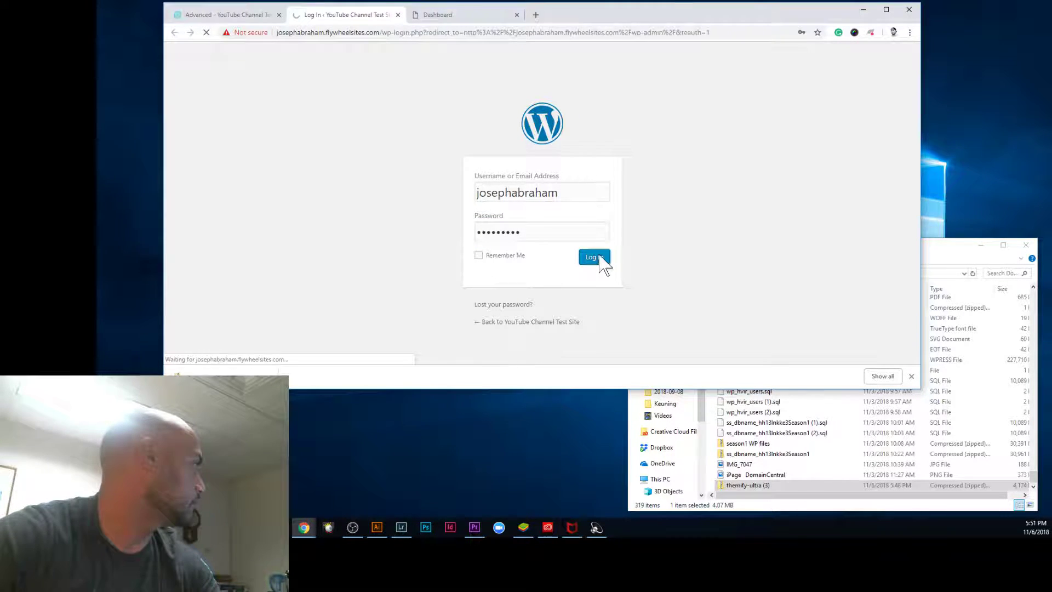
Step: Log in to the WordPress admin with the account username and password
left_click(555, 193)
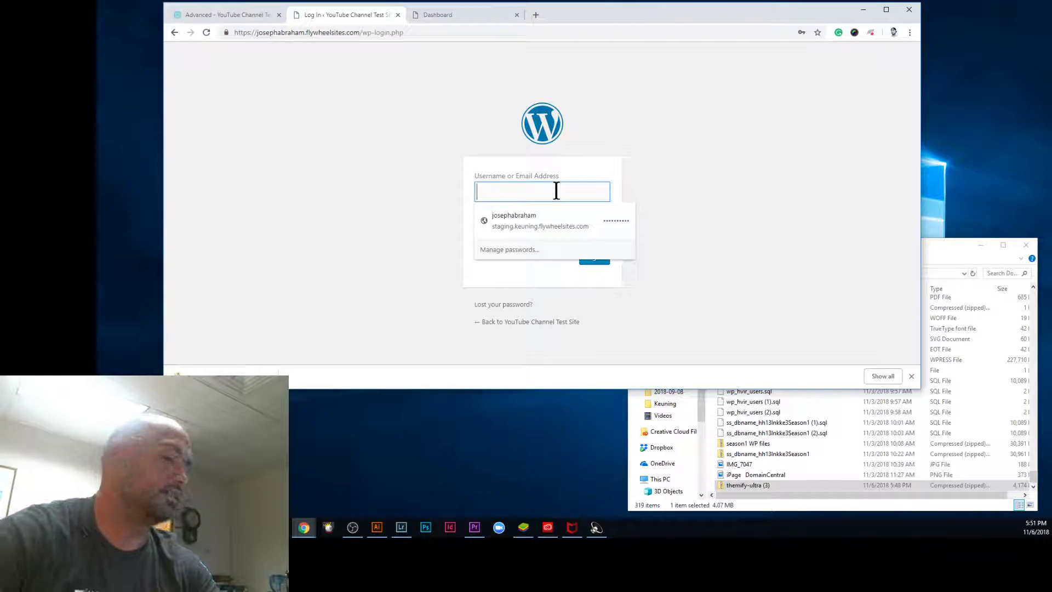
type("j")
key("BackSpace")
type("josephabraham")
key("Tab")
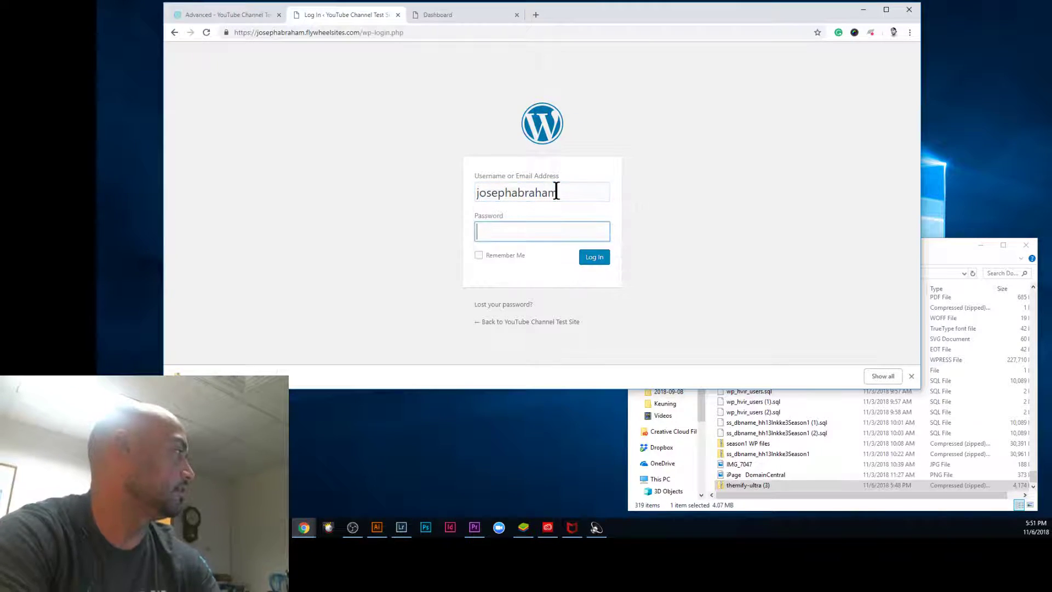
type("*")
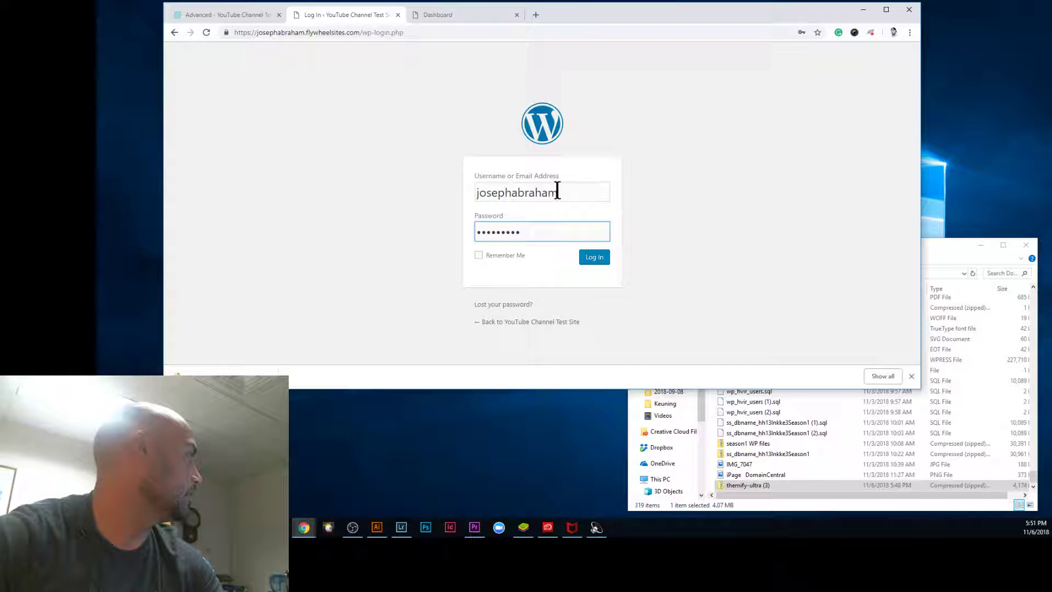
left_click(597, 260)
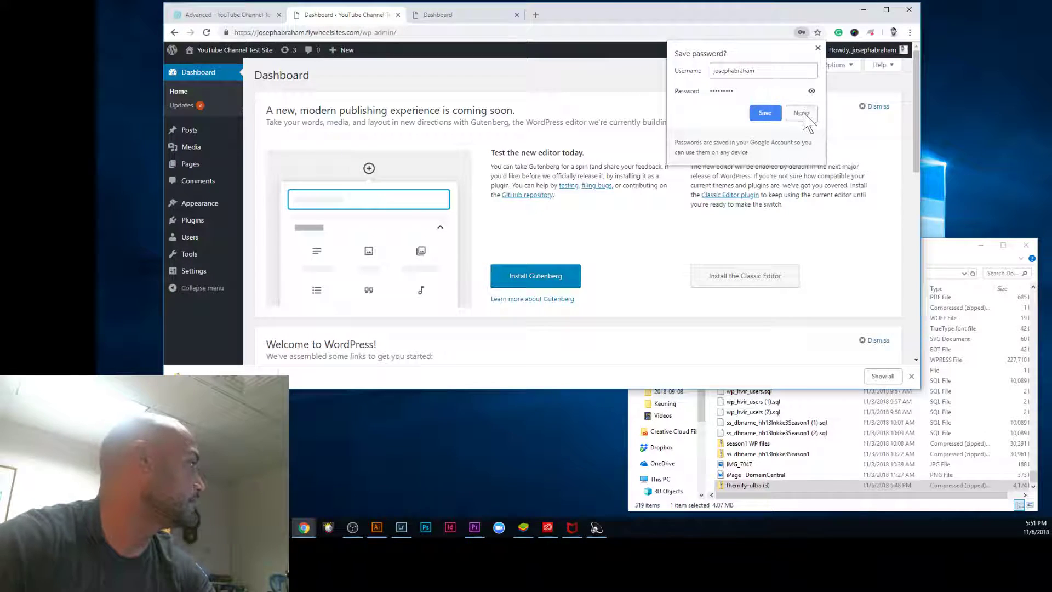
Step: Dismiss the save-password prompt and open Visit Site in a new tab to view the live site
left_click(774, 116)
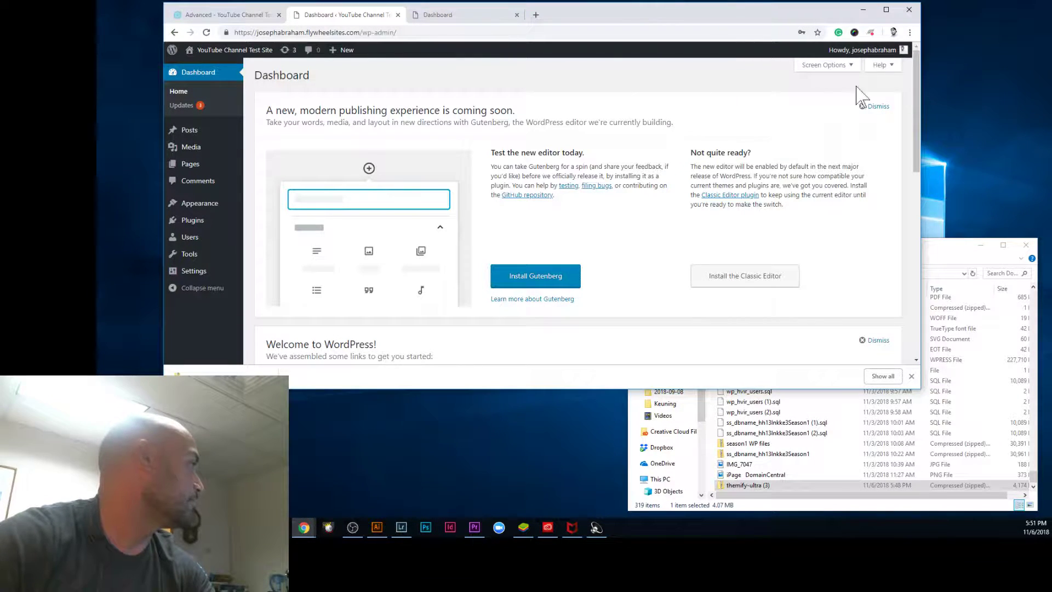
left_click_drag(598, 12, 555, 31)
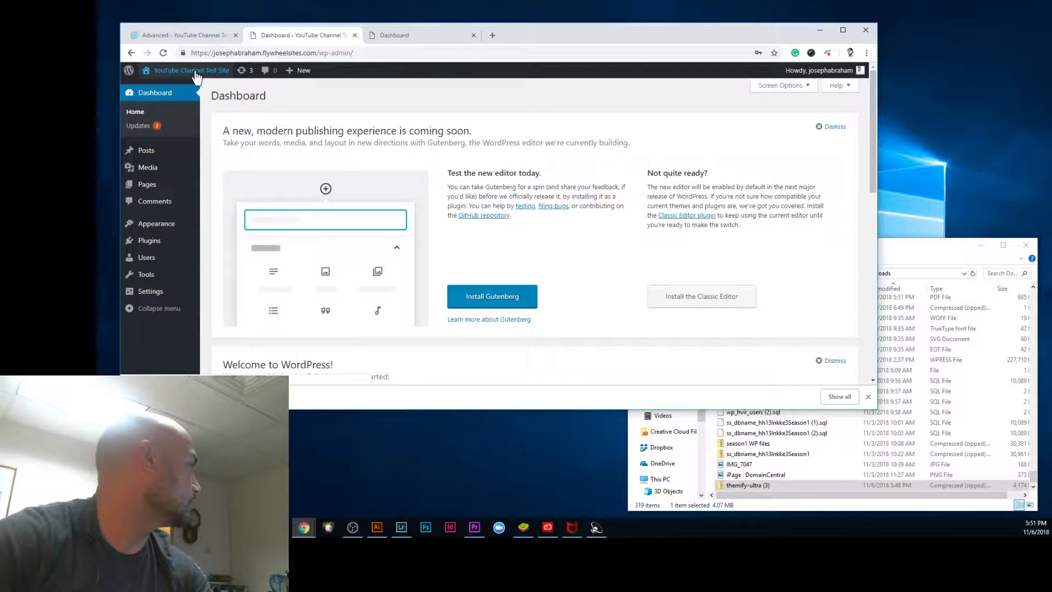
right_click(193, 95)
left_click(225, 100)
left_click(424, 36)
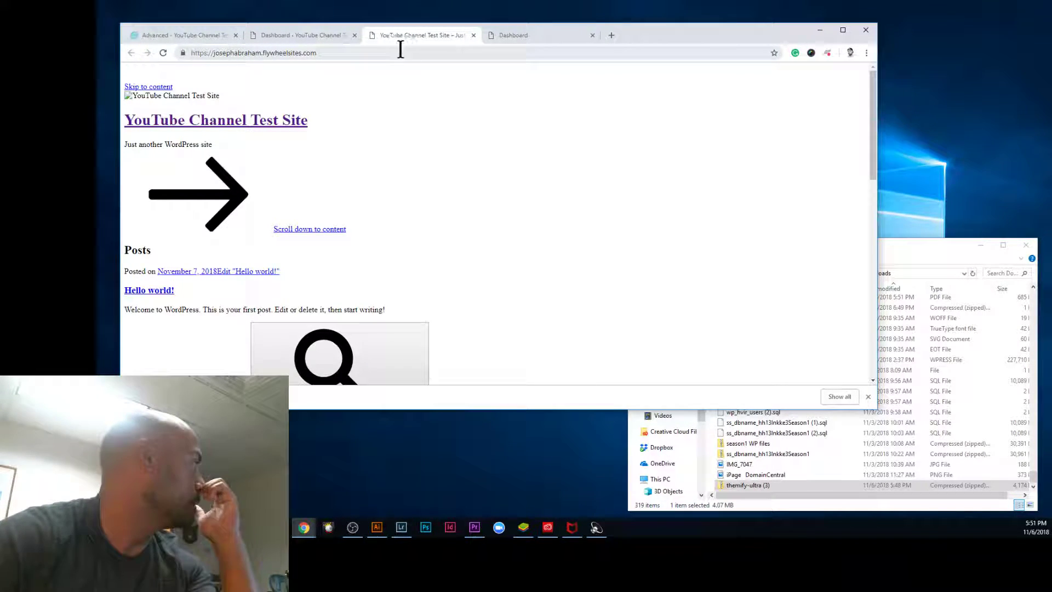
Step: Reload the unstyled live front page, scroll through it, then go back to Flywheel's Advanced options
left_click(163, 52)
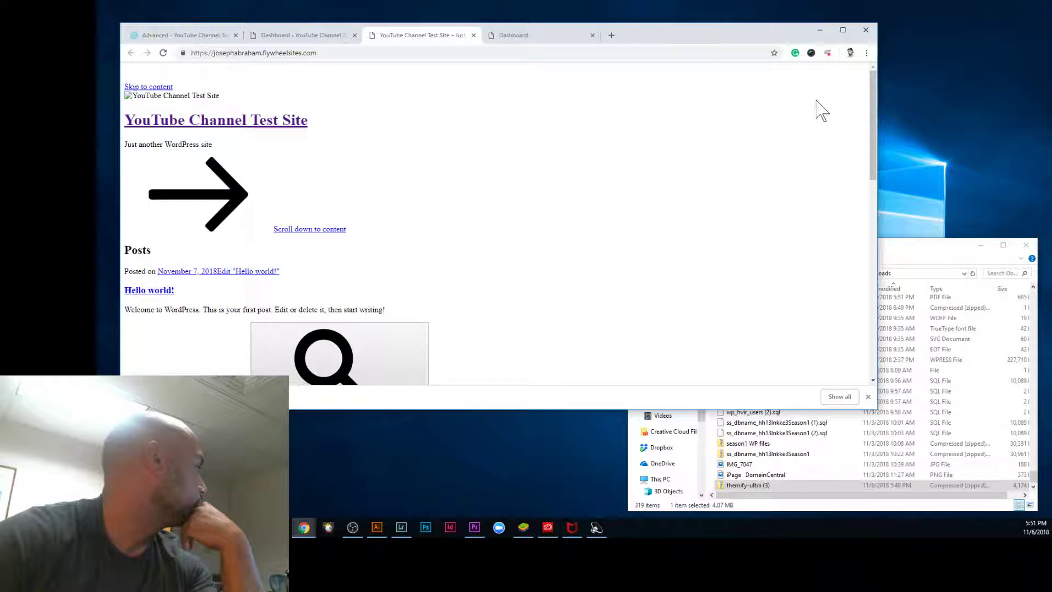
left_click_drag(872, 134, 870, 63)
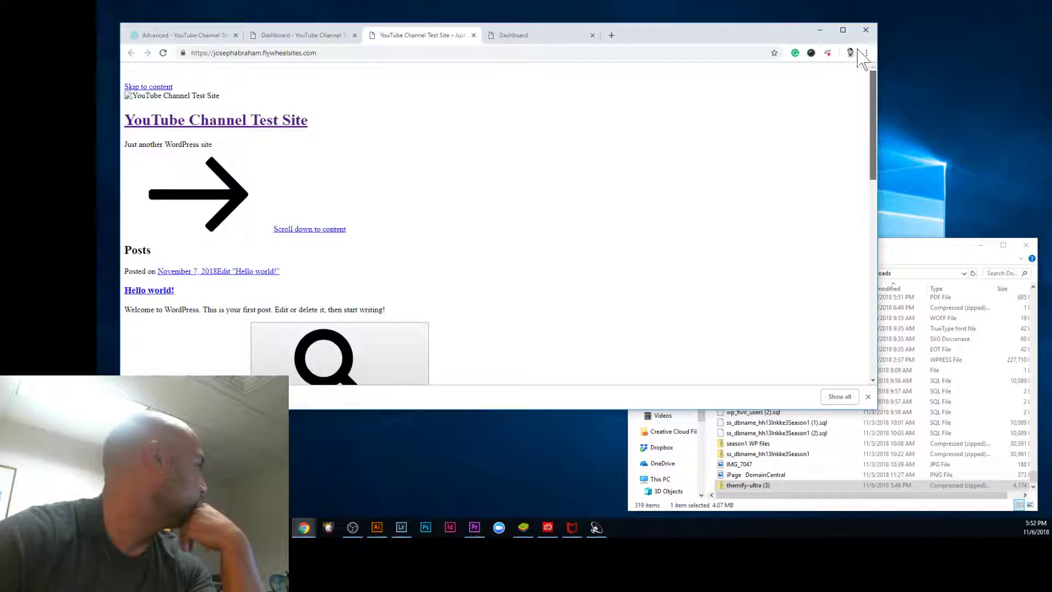
left_click(163, 53)
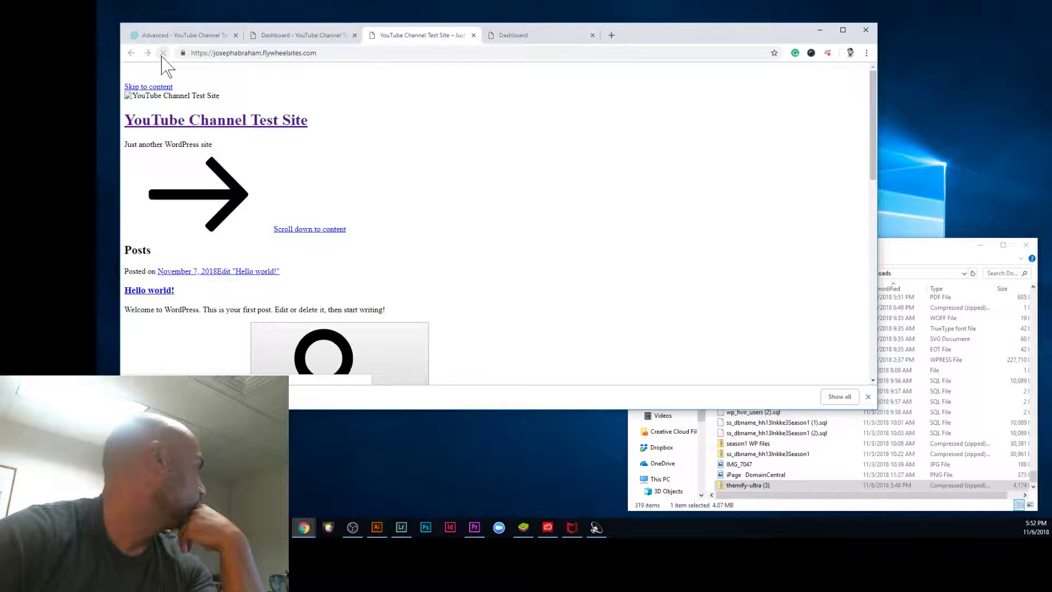
left_click(160, 37)
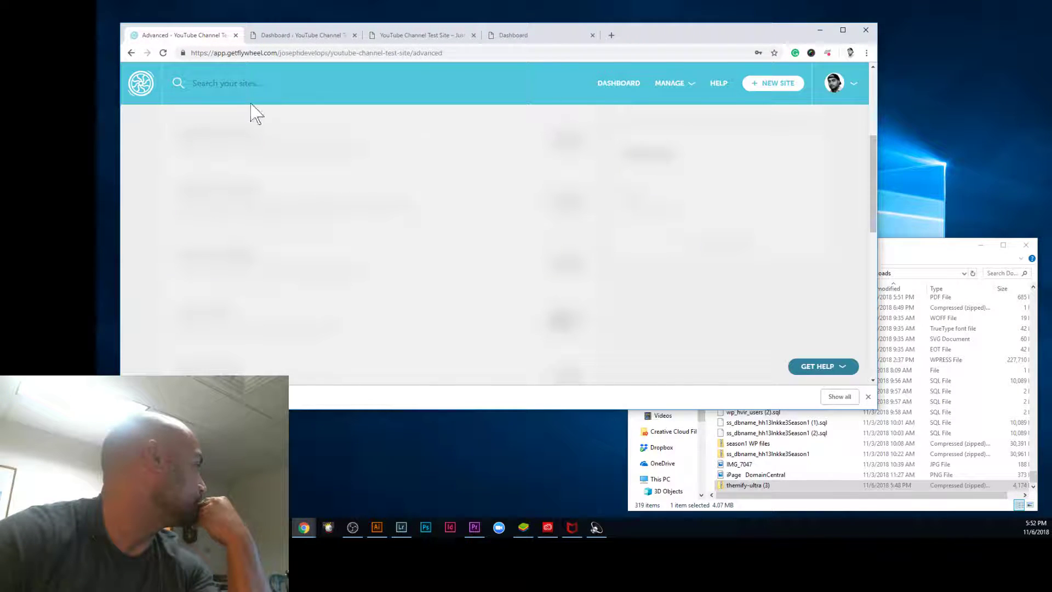
Step: Open the site's Flywheel add-ons page and reload the front page to recheck it
left_click(159, 53)
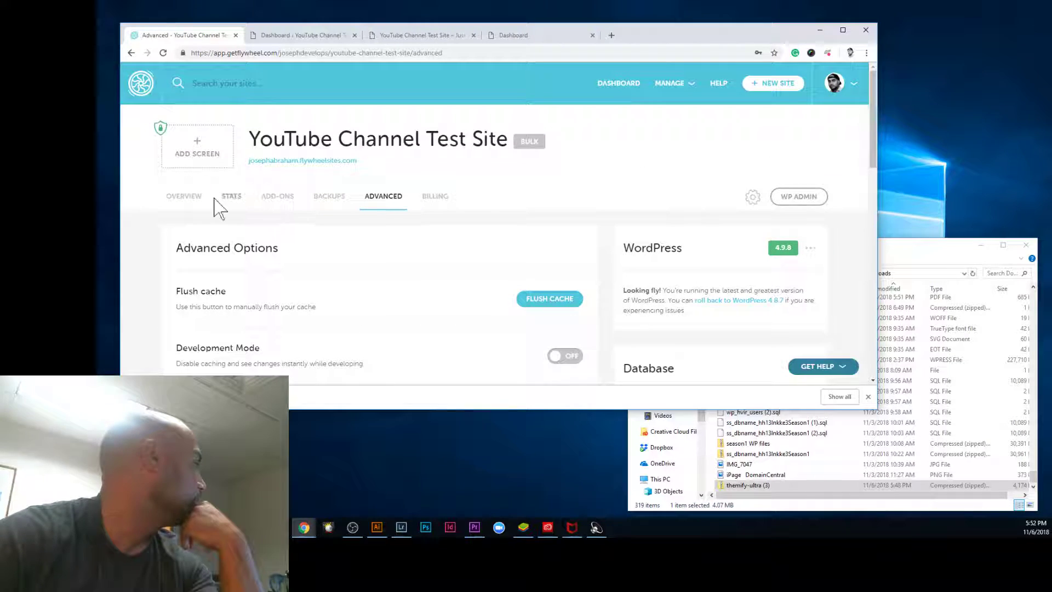
left_click(278, 197)
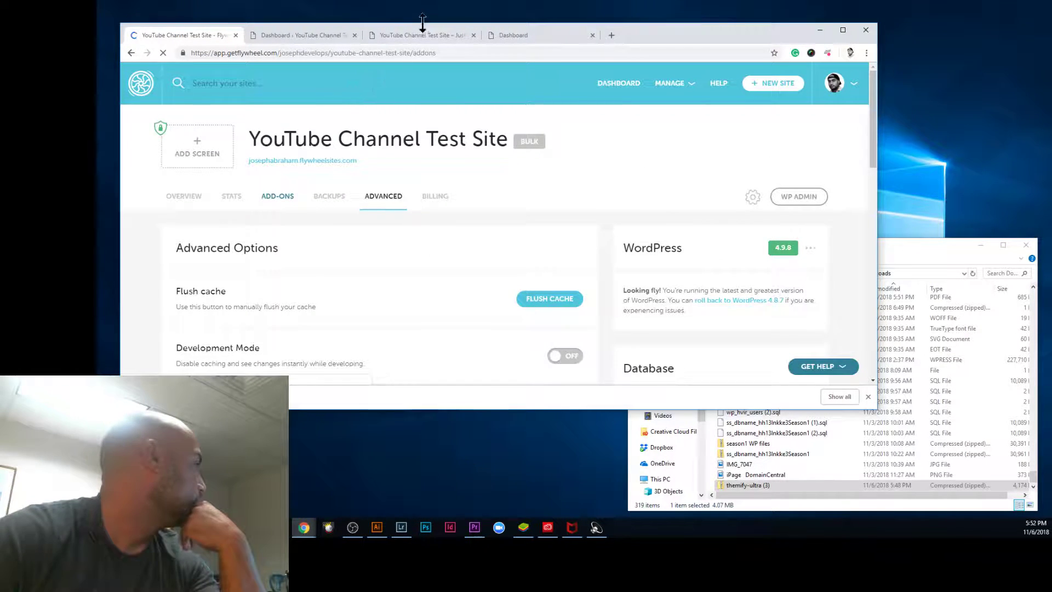
scroll(526, 225, "down", 2)
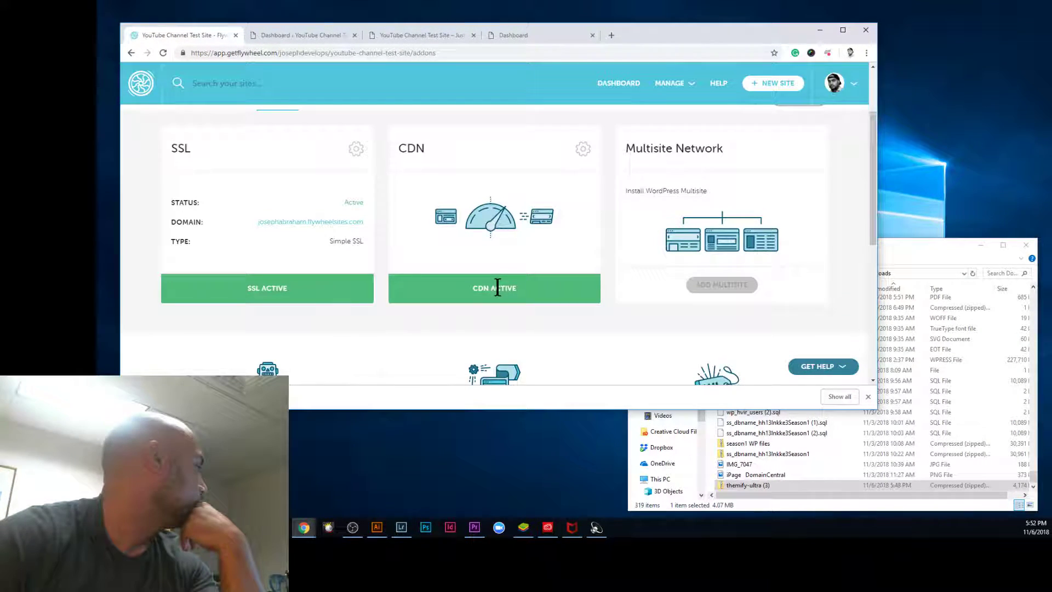
left_click(518, 35)
left_click(416, 37)
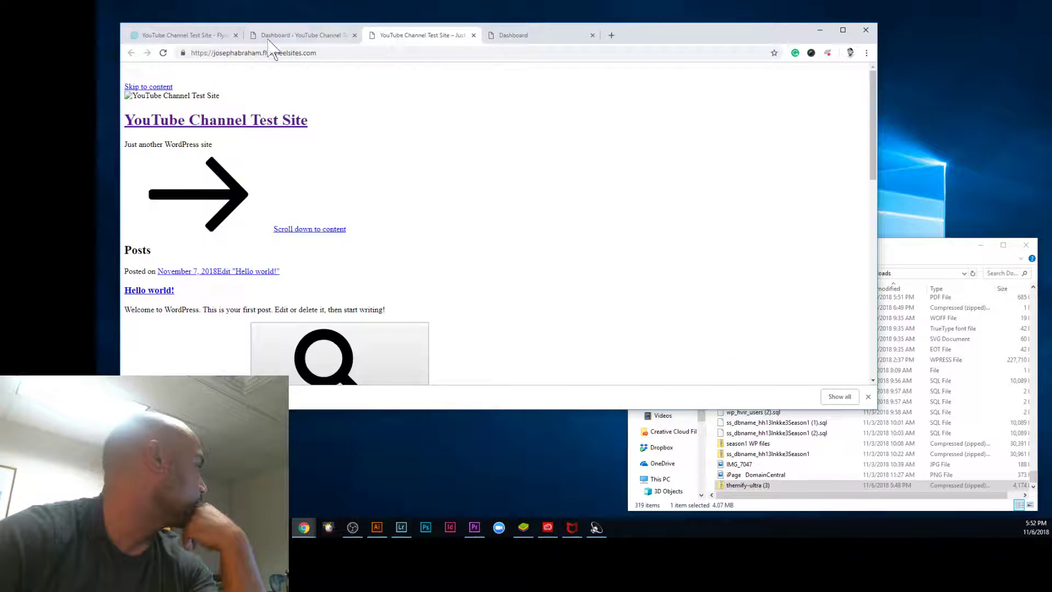
left_click(164, 53)
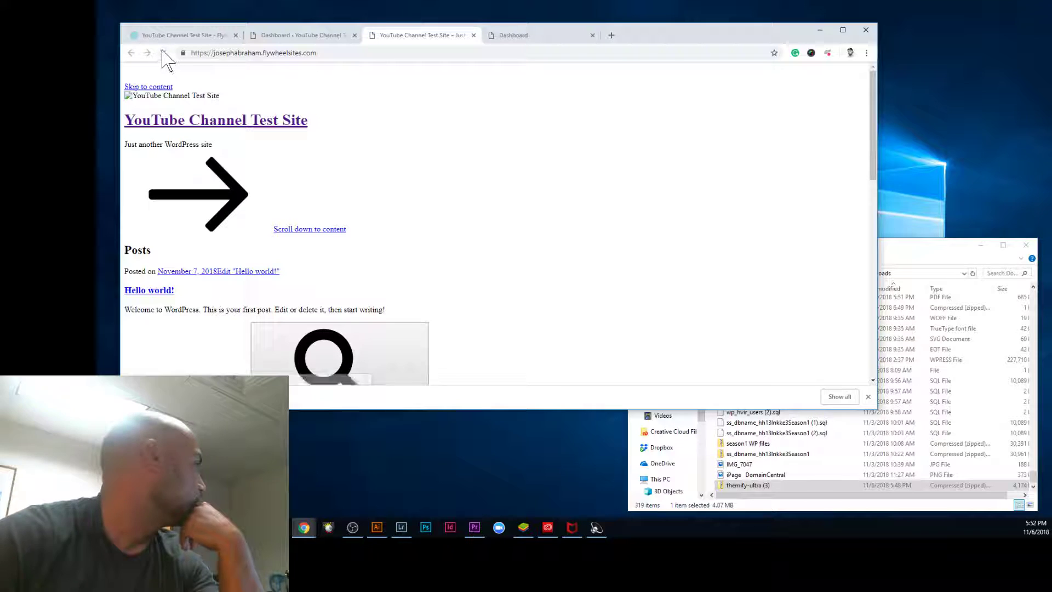
left_click(168, 35)
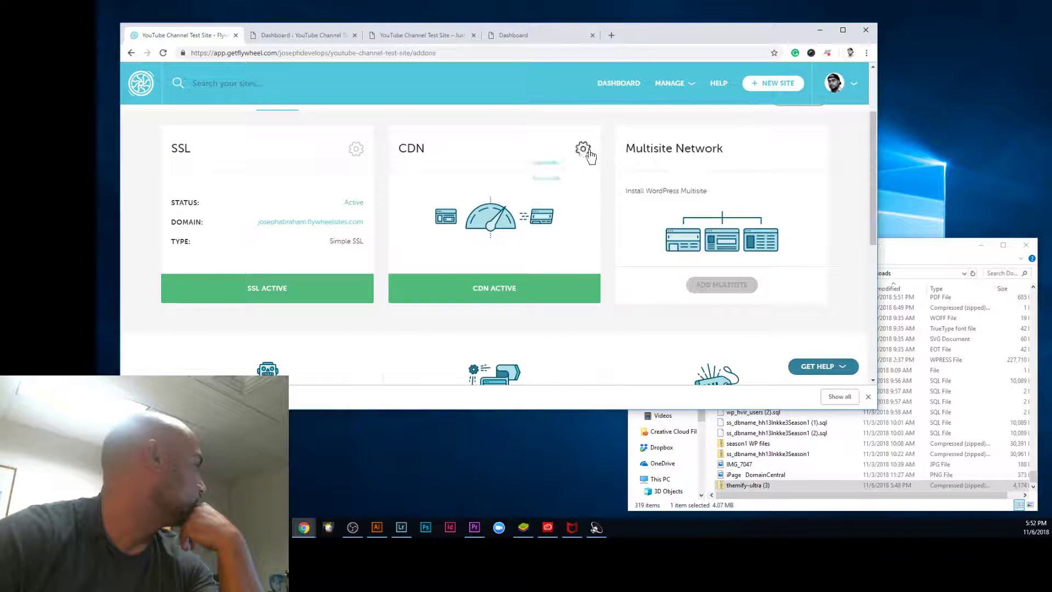
Step: Disable the CDN add-on for the site and switch back to the front page
left_click(583, 149)
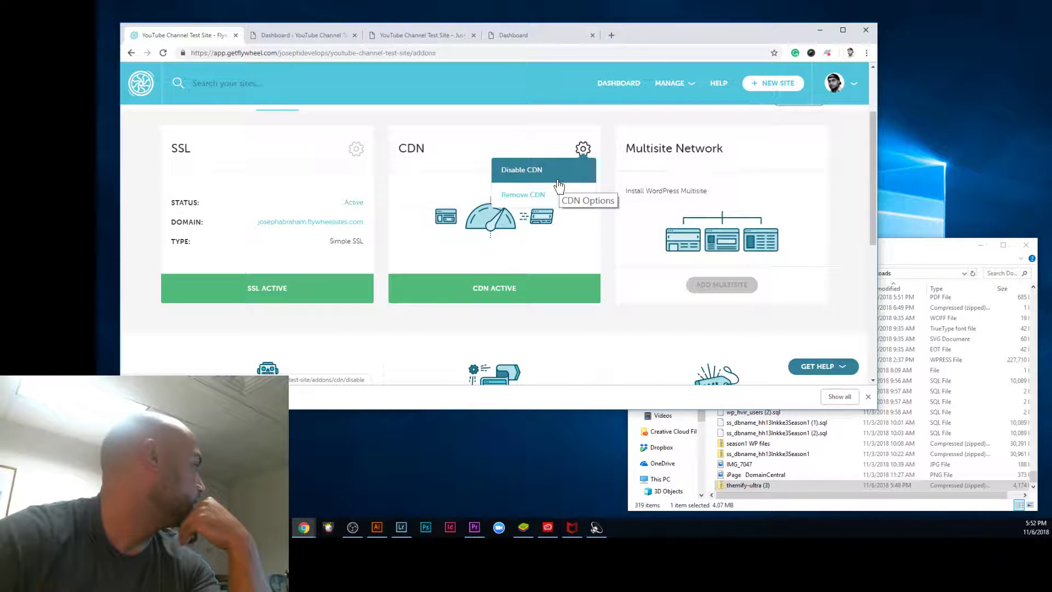
left_click(557, 181)
left_click(540, 35)
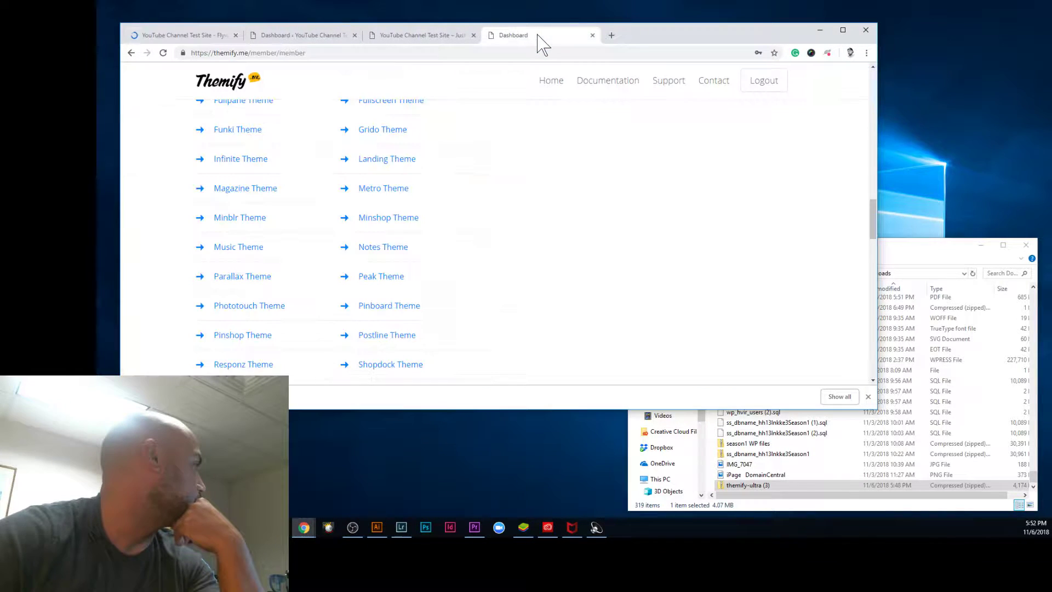
left_click(415, 35)
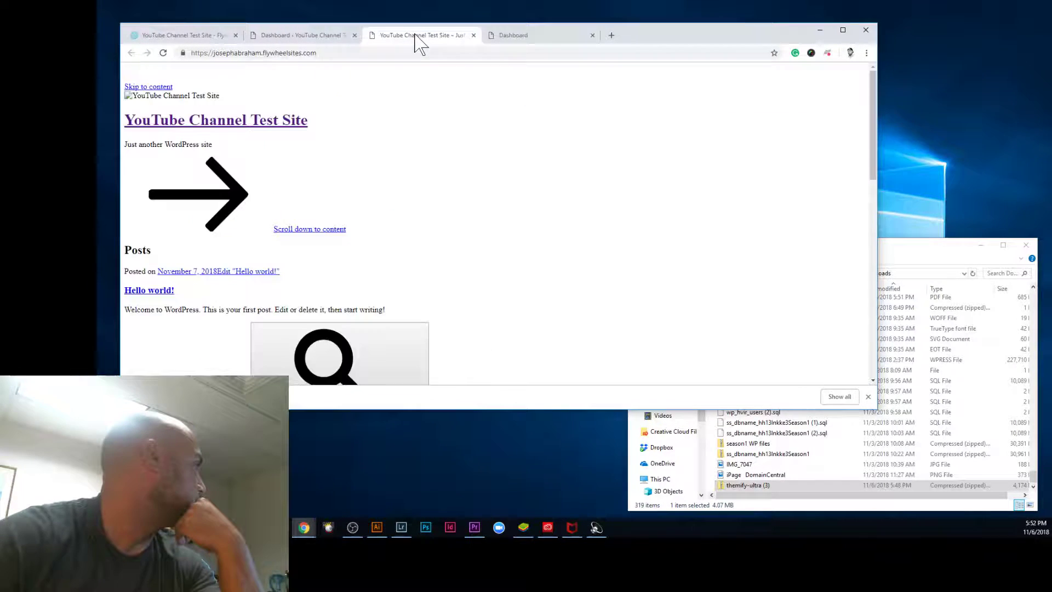
Step: Reload the front page until it appears styled with the plant header, scroll to Posts, then return to the Dashboard
left_click(163, 53)
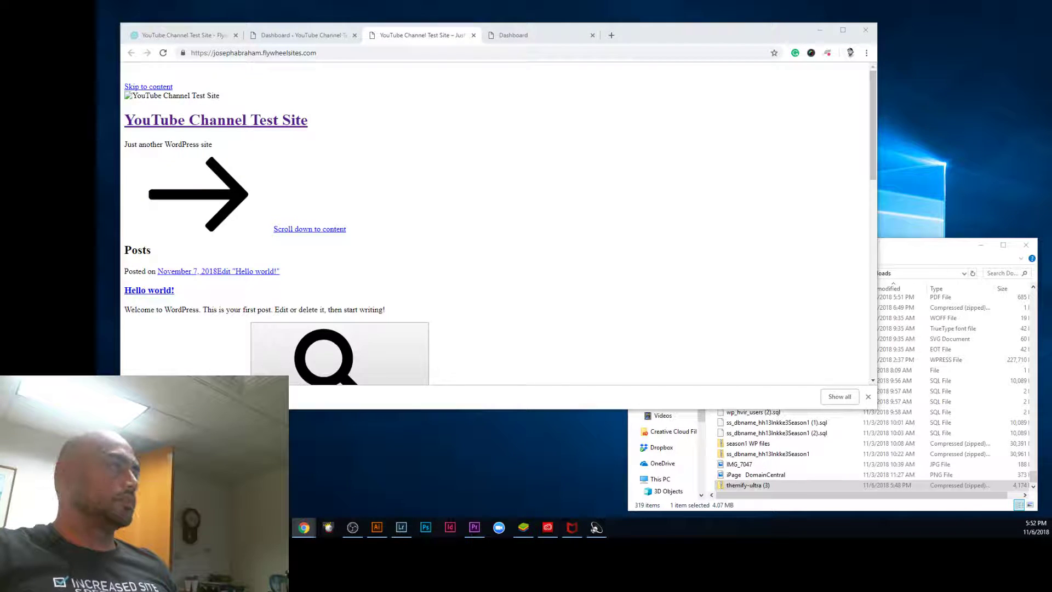
left_click(596, 189)
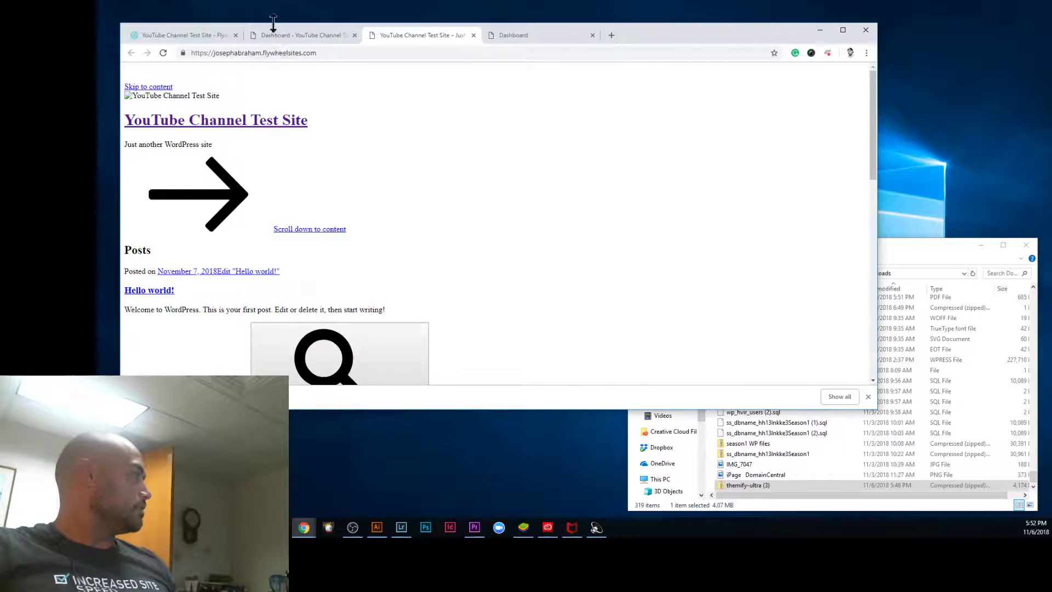
left_click(163, 54)
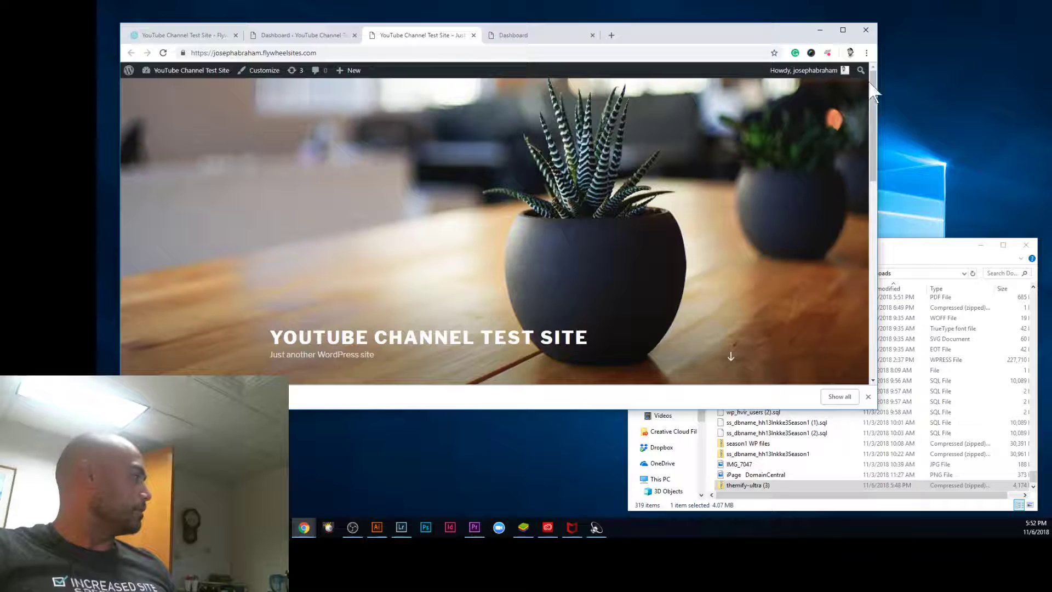
left_click_drag(879, 137, 879, 82)
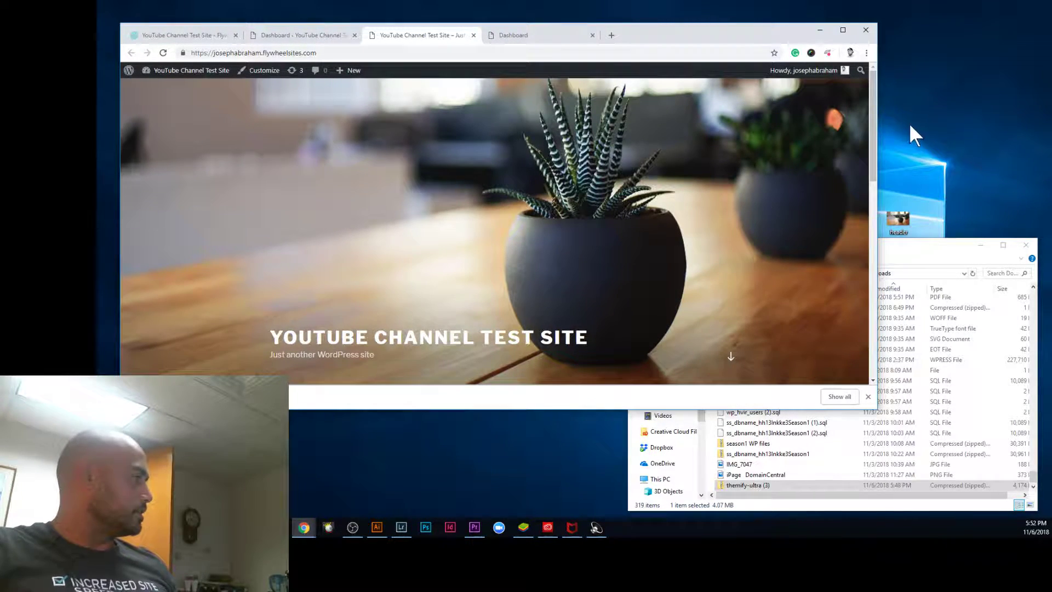
left_click_drag(873, 110, 880, 187)
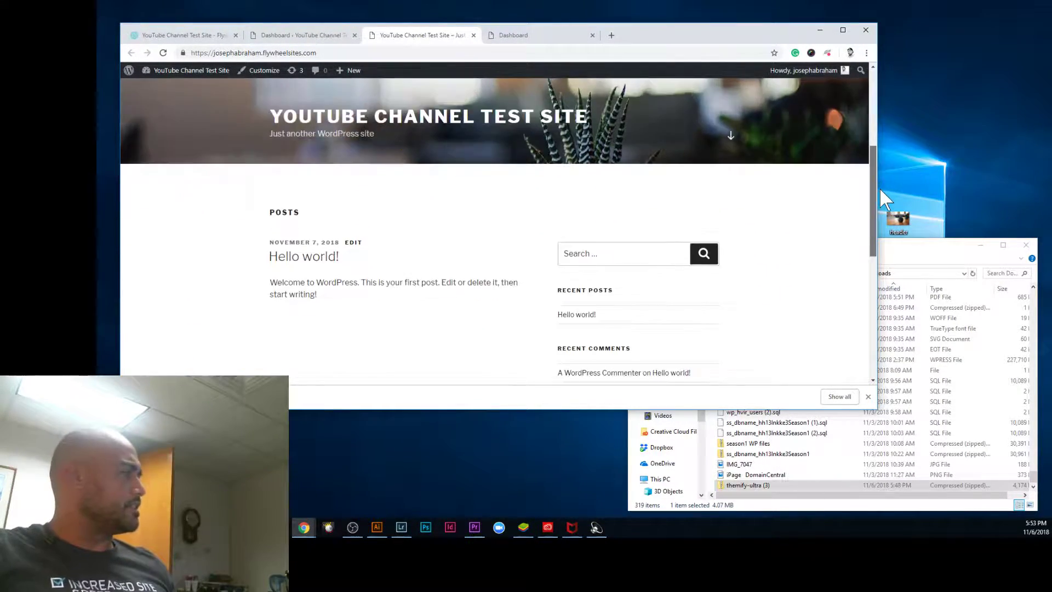
left_click(296, 35)
Step: Open the Upload Theme form under Appearance > Themes > Add New
mouse_move(161, 276)
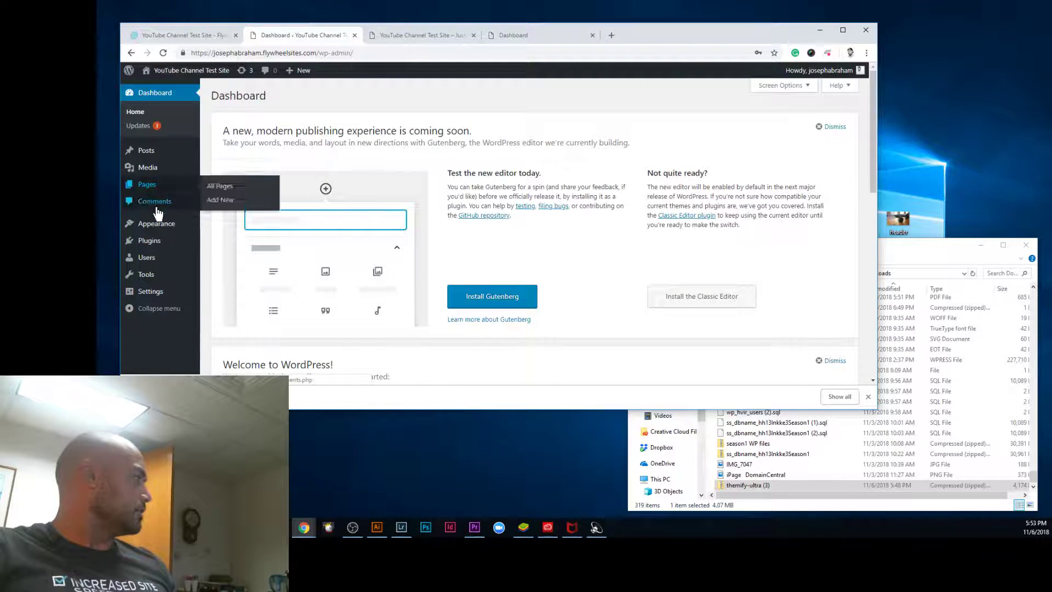
mouse_move(159, 231)
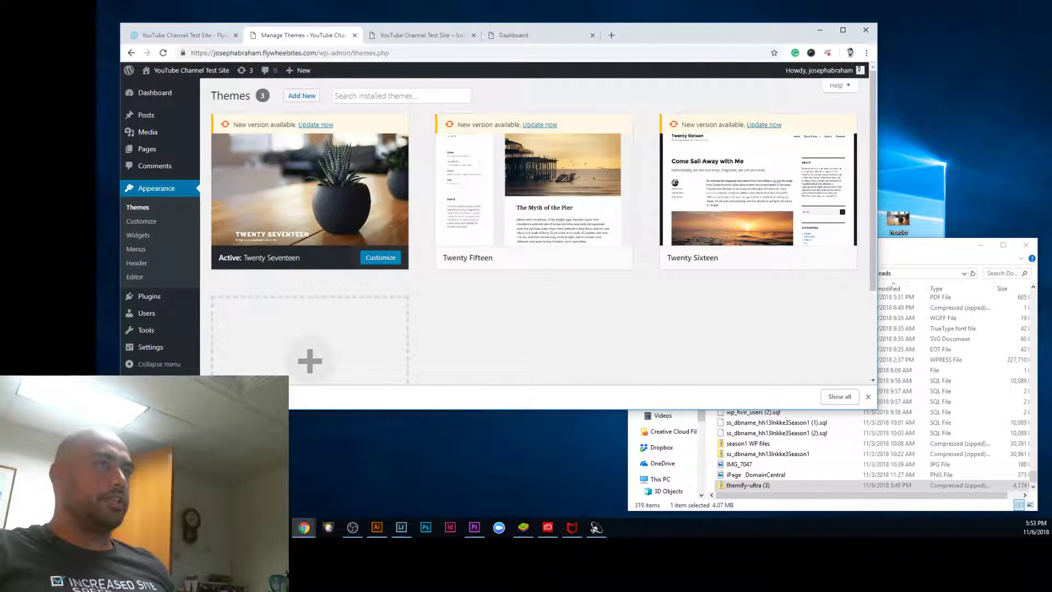
left_click(340, 345)
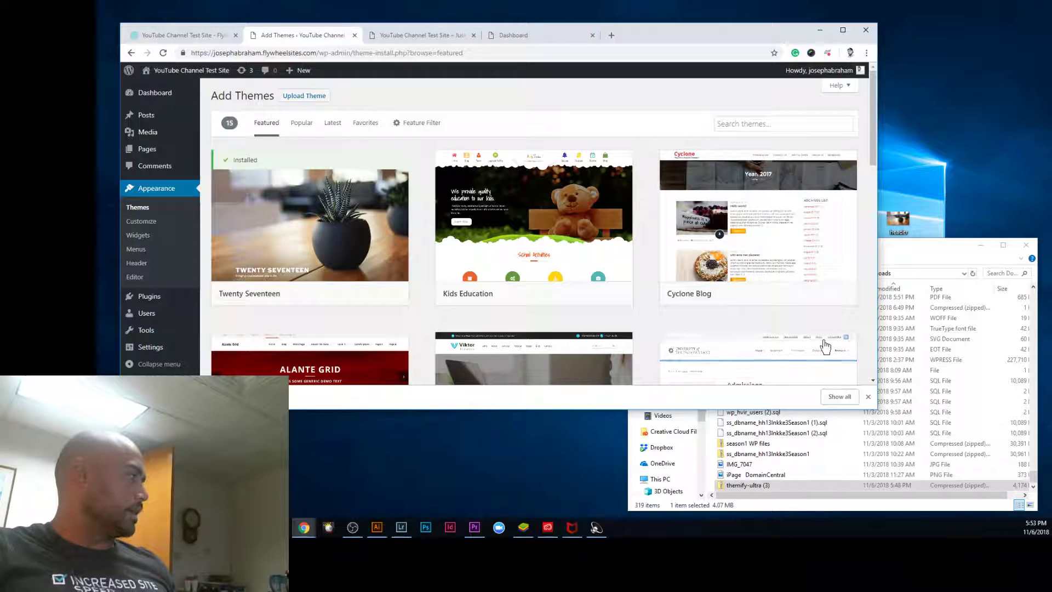
left_click(307, 99)
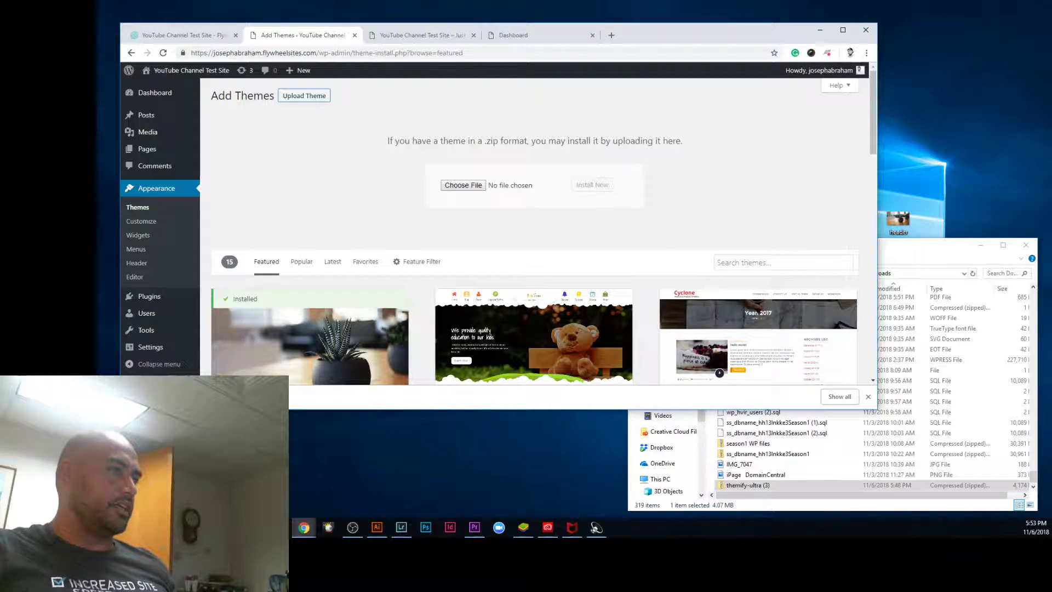
Step: Attach themify-ultra (3).zip from Downloads to the upload form and wait for installation to finish
left_click(863, 484)
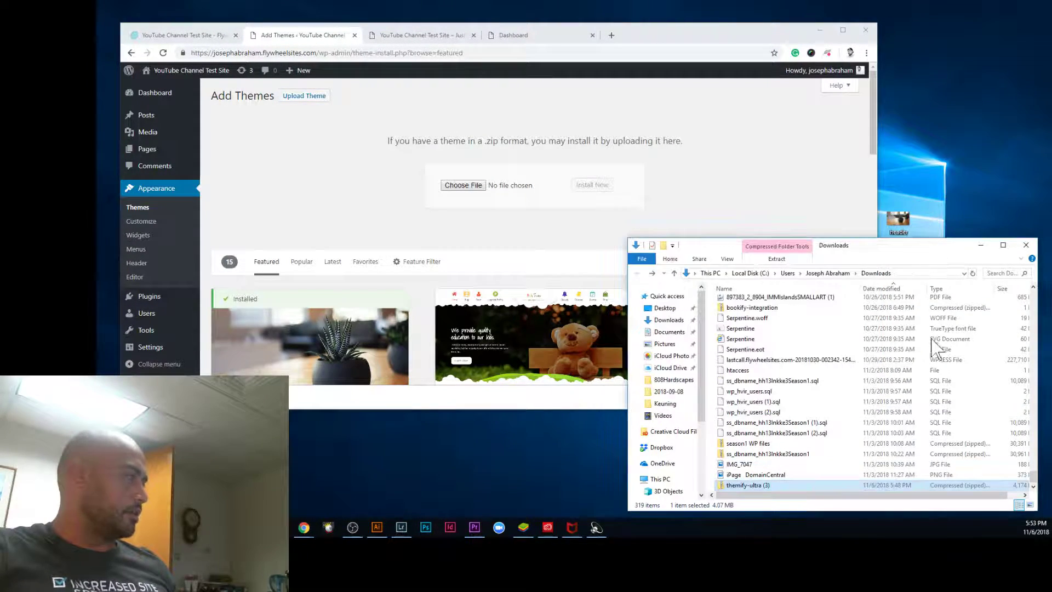
mouse_move(769, 493)
left_mouse_down()
mouse_move(486, 192)
mouse_move(767, 485)
mouse_move(763, 496)
mouse_move(756, 487)
left_mouse_up()
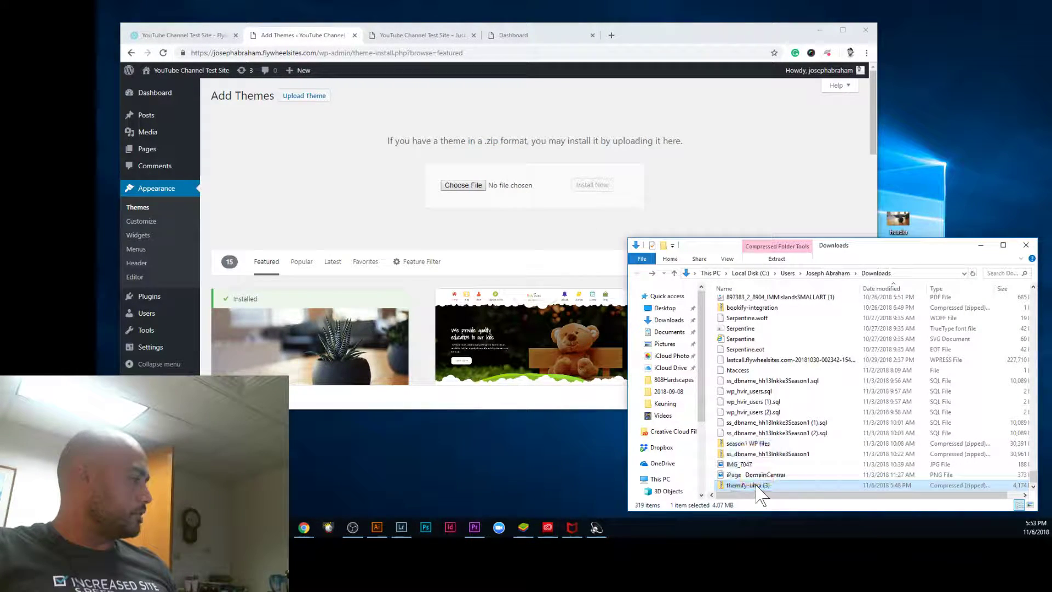
left_click(460, 185)
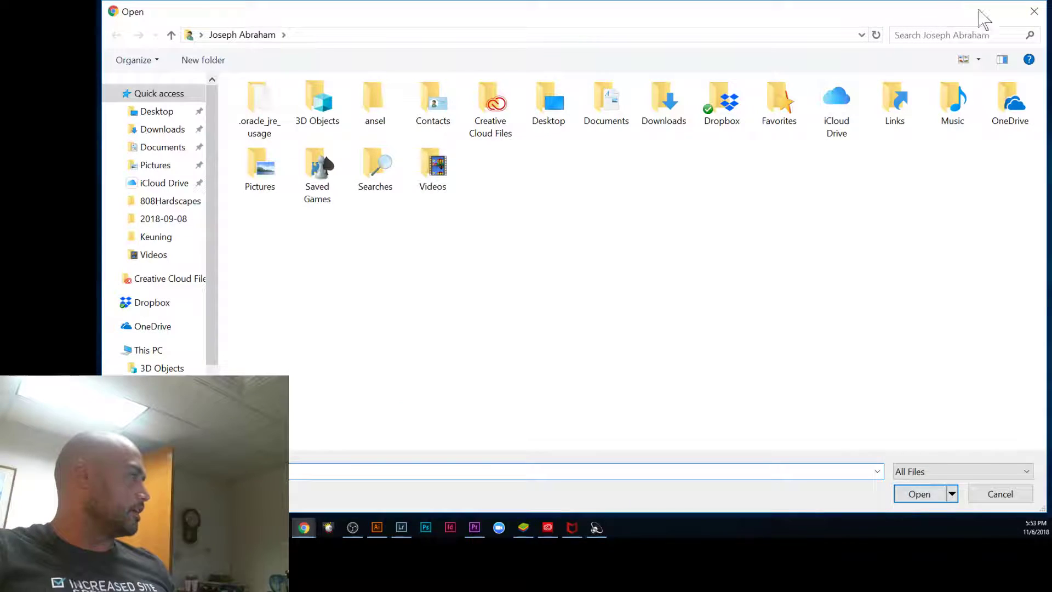
left_click(1035, 11)
left_click_drag(767, 485, 477, 186)
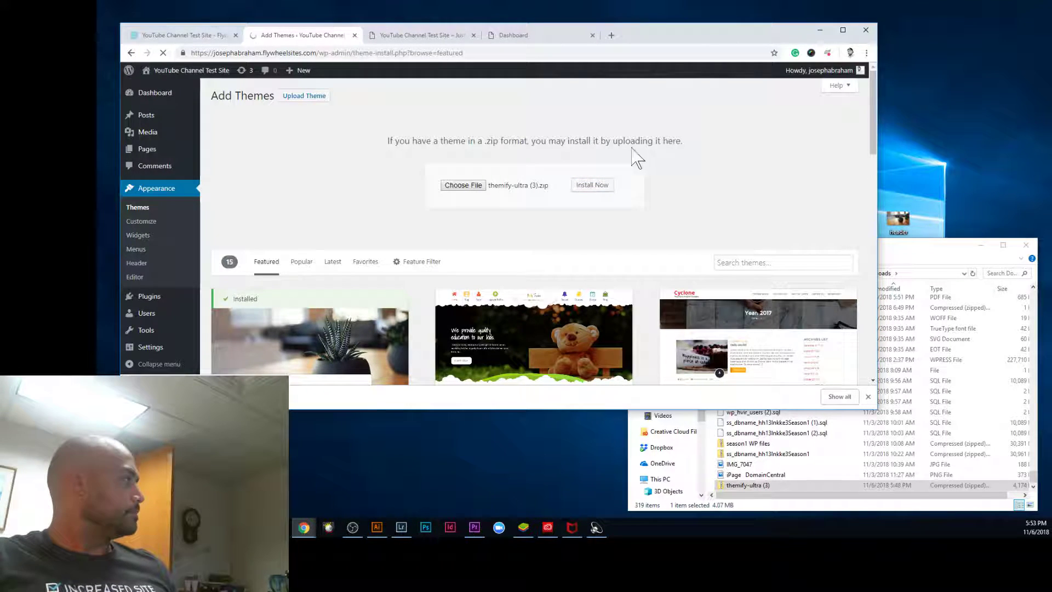
left_click(199, 36)
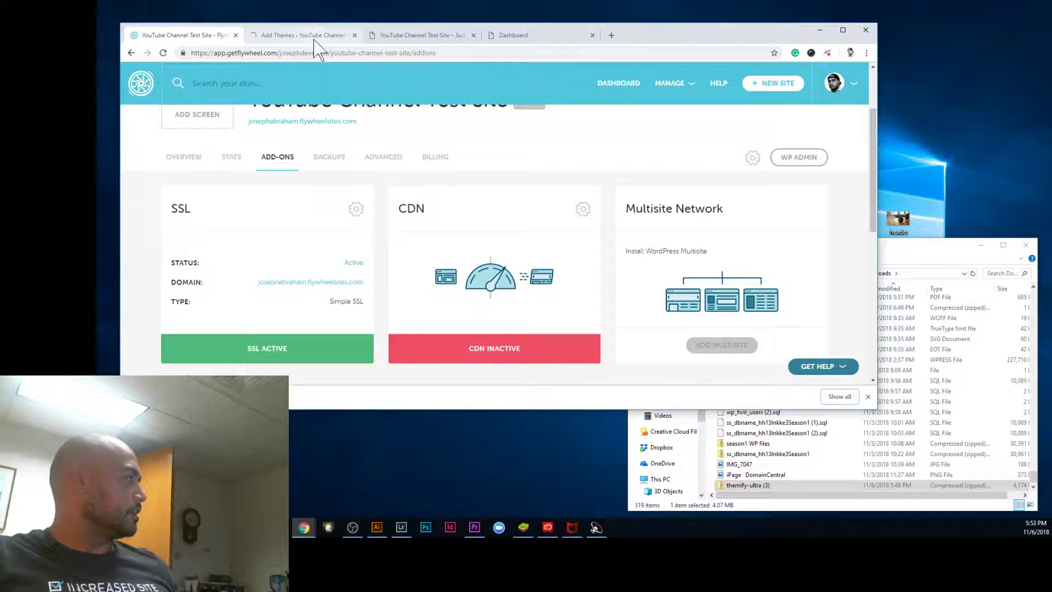
left_click(314, 39)
left_click(212, 39)
left_click(274, 35)
left_click(211, 37)
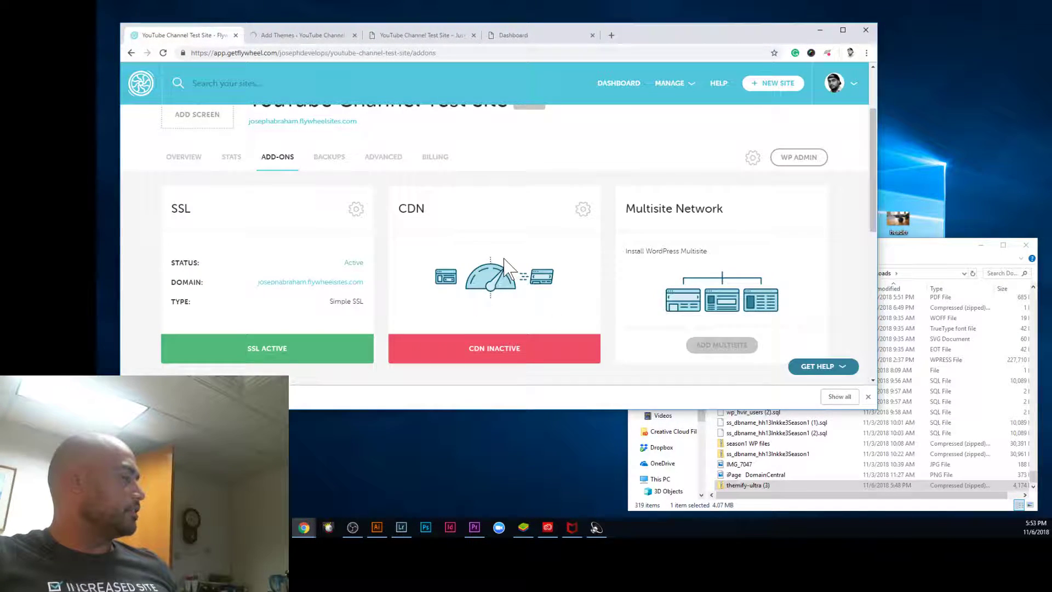
left_click(285, 35)
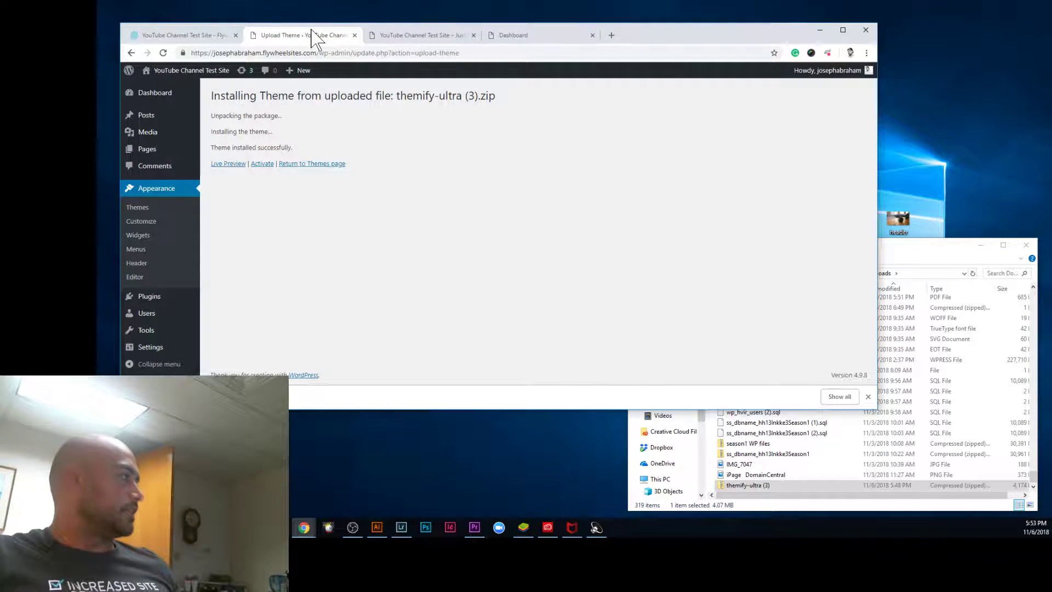
Step: Activate the newly installed Themify Ultra theme and maximise the browser window
left_click(262, 163)
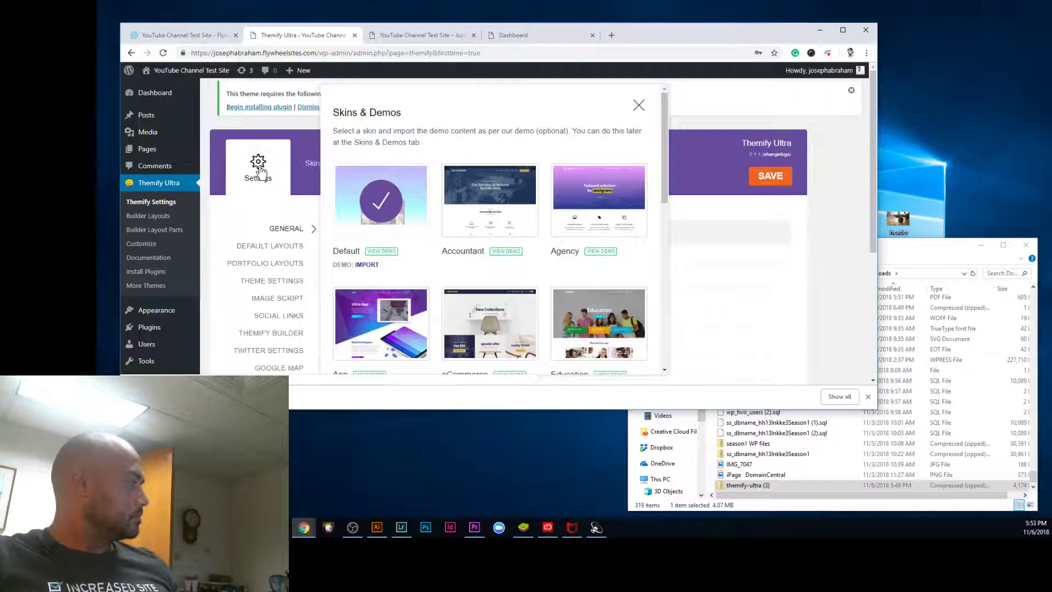
scroll(548, 280, "down", 5)
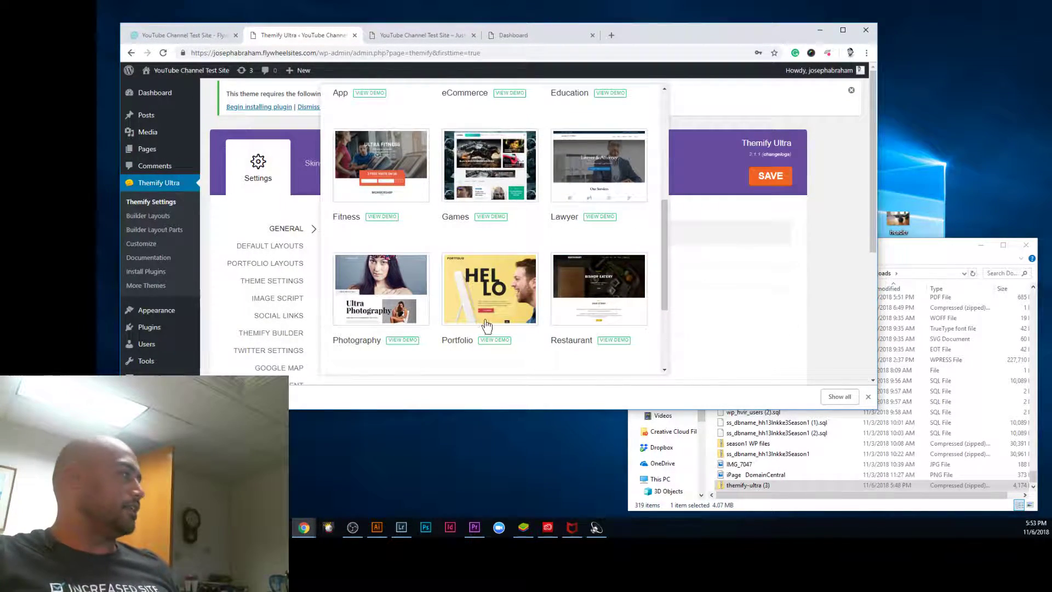
left_click(794, 417)
left_click(1026, 245)
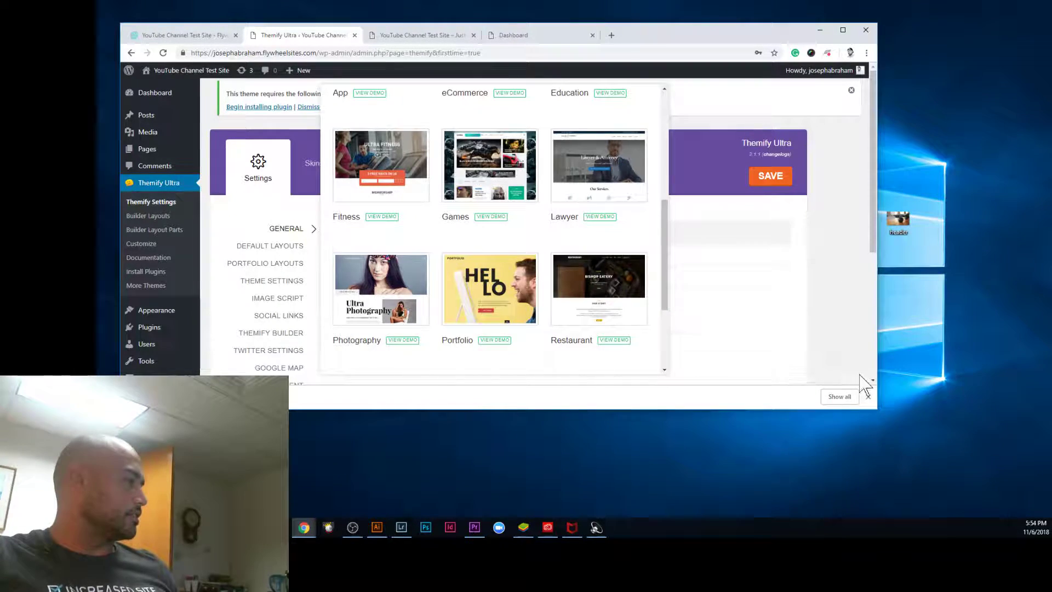
left_click_drag(879, 409, 1048, 513)
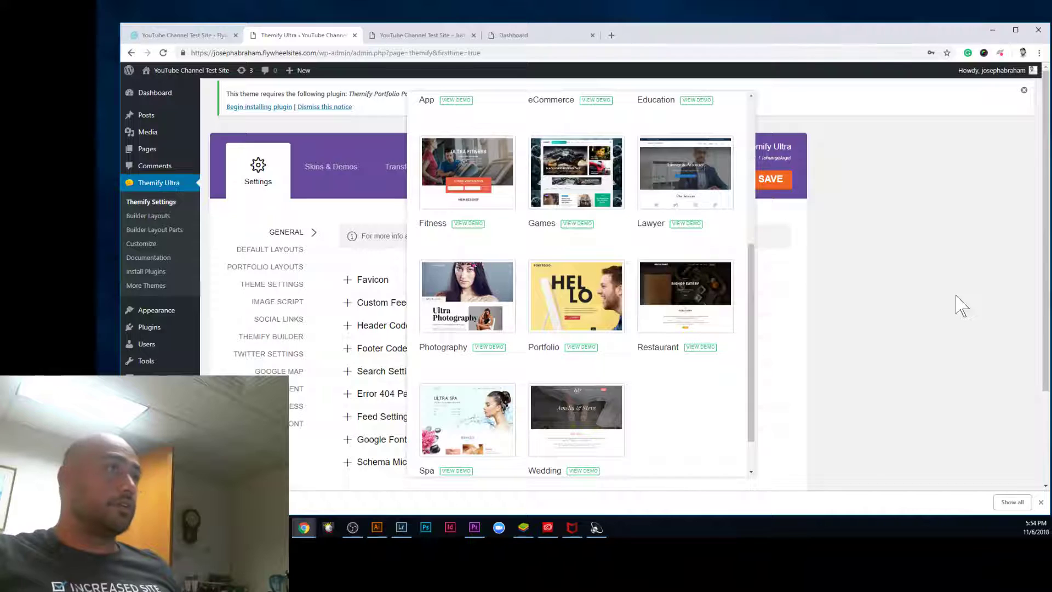
left_click_drag(1047, 219, 1033, 181)
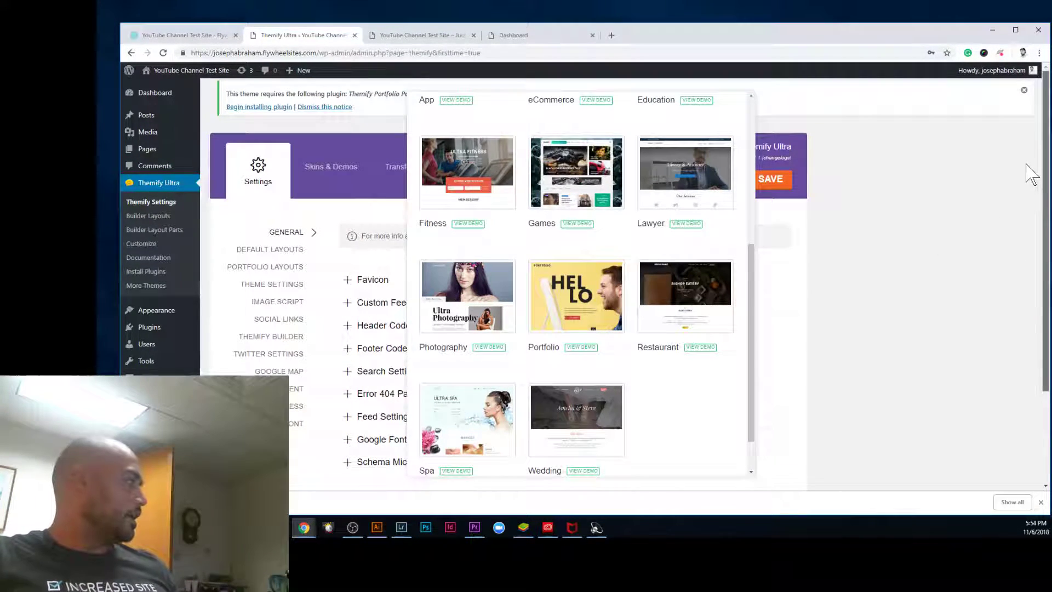
Step: Import the Portfolio demo, proceeding past the missing-plugin warning
left_click(573, 313)
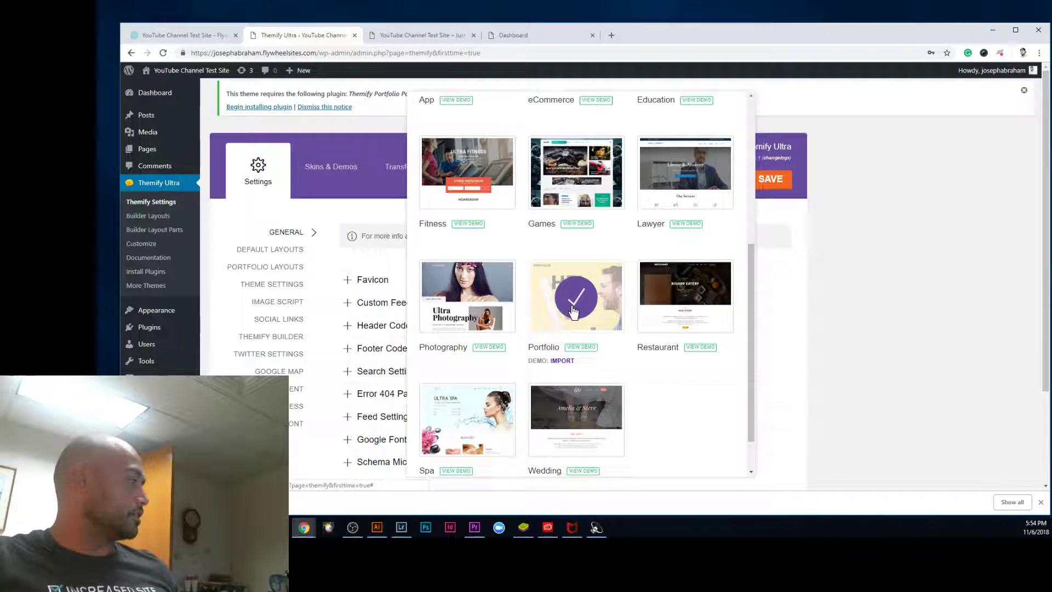
left_click(563, 361)
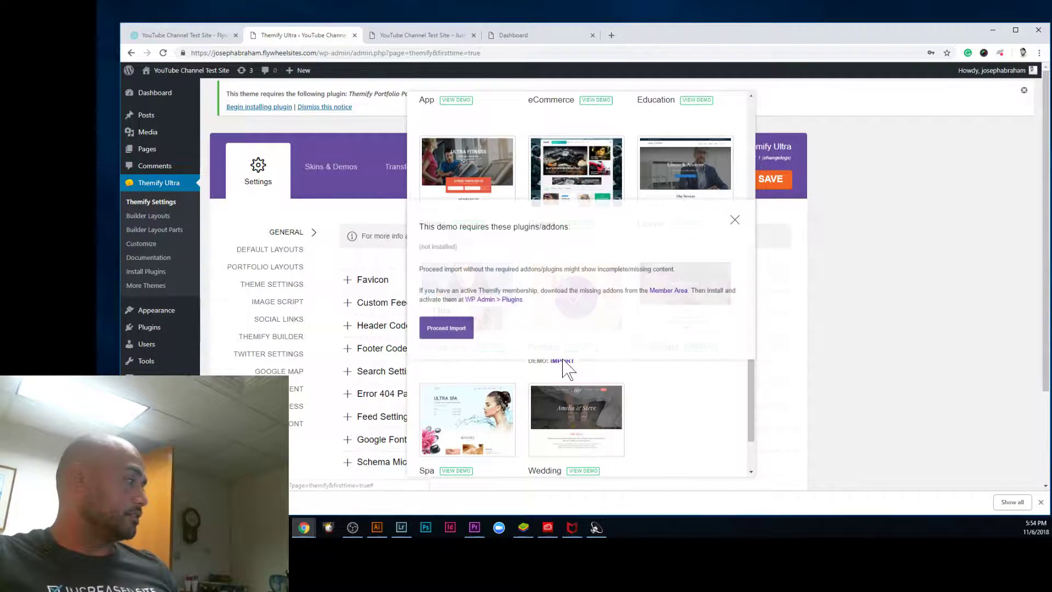
left_click(447, 330)
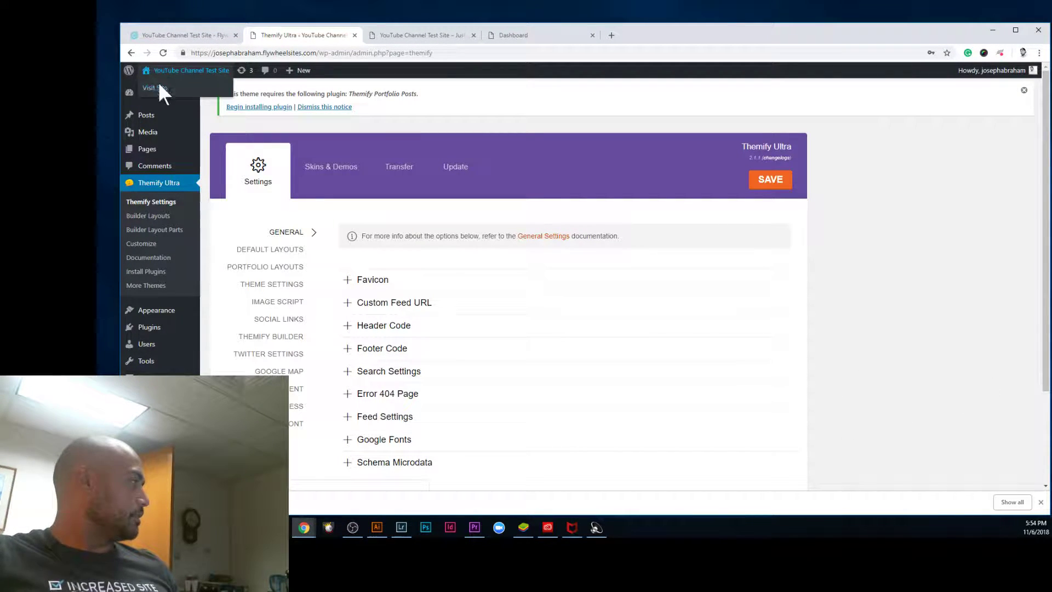
Step: Open the live site in a new tab and step through About, Services, Portfolio and Contact
right_click(160, 72)
left_click(186, 87)
left_click(405, 38)
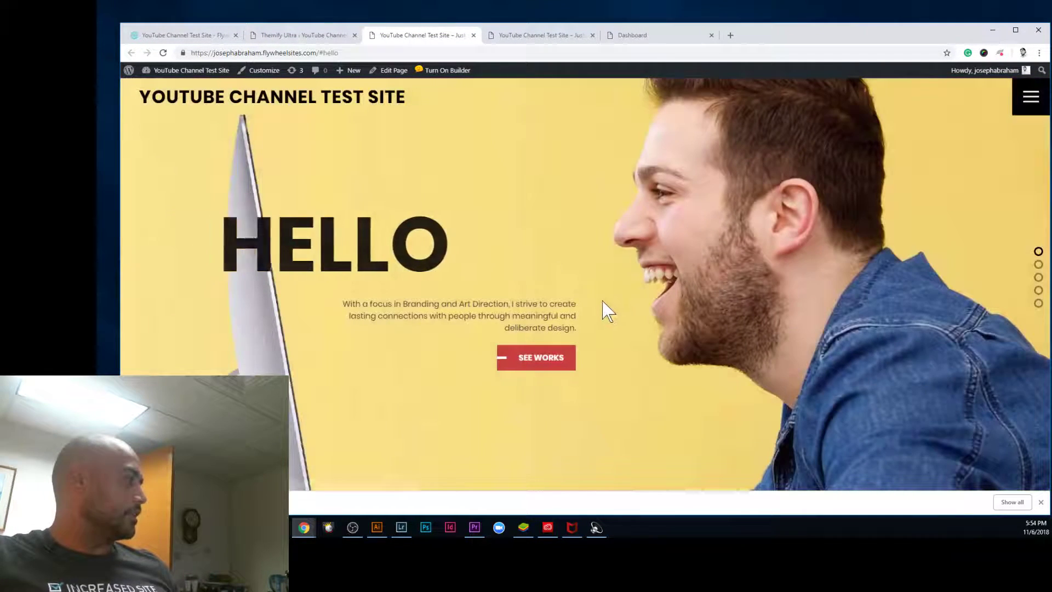
left_click(1038, 264)
left_click(1039, 279)
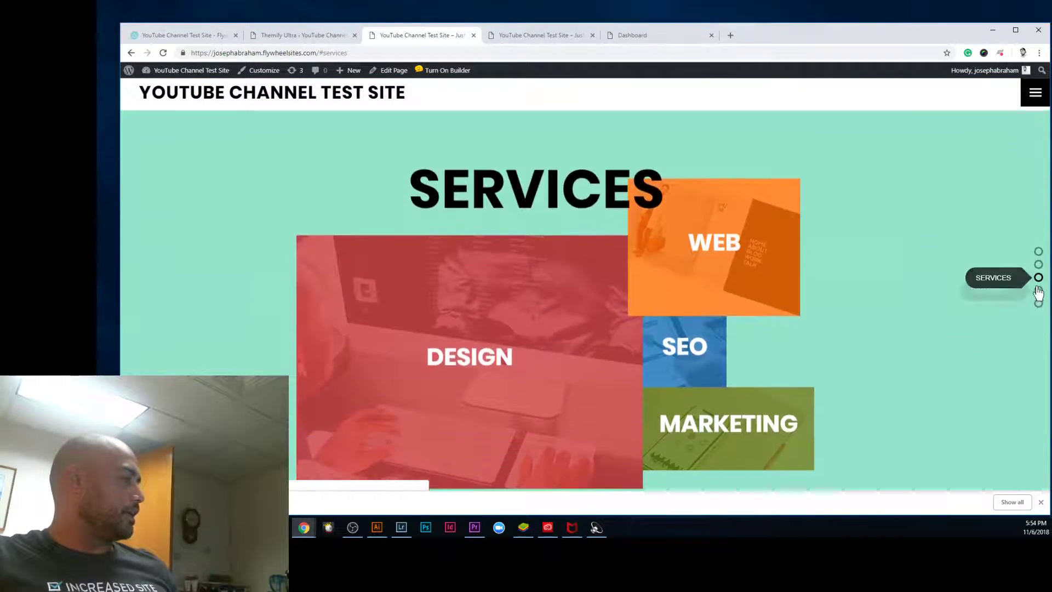
left_click(1039, 292)
left_click(1039, 305)
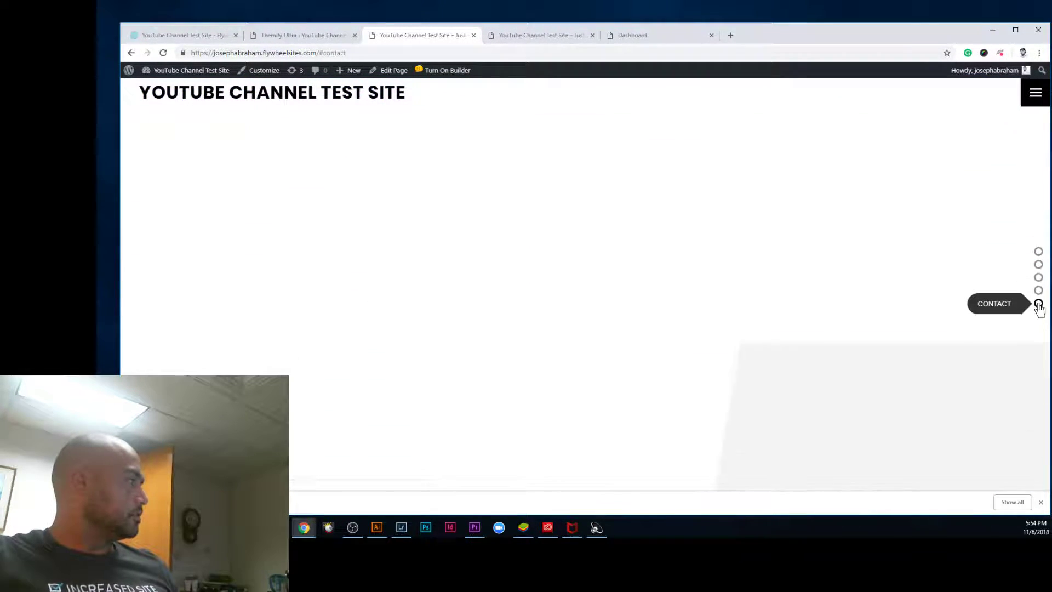
Step: Jump back through Services, About and Hello, cycle the sections again, then open the Customizer
left_click(1039, 278)
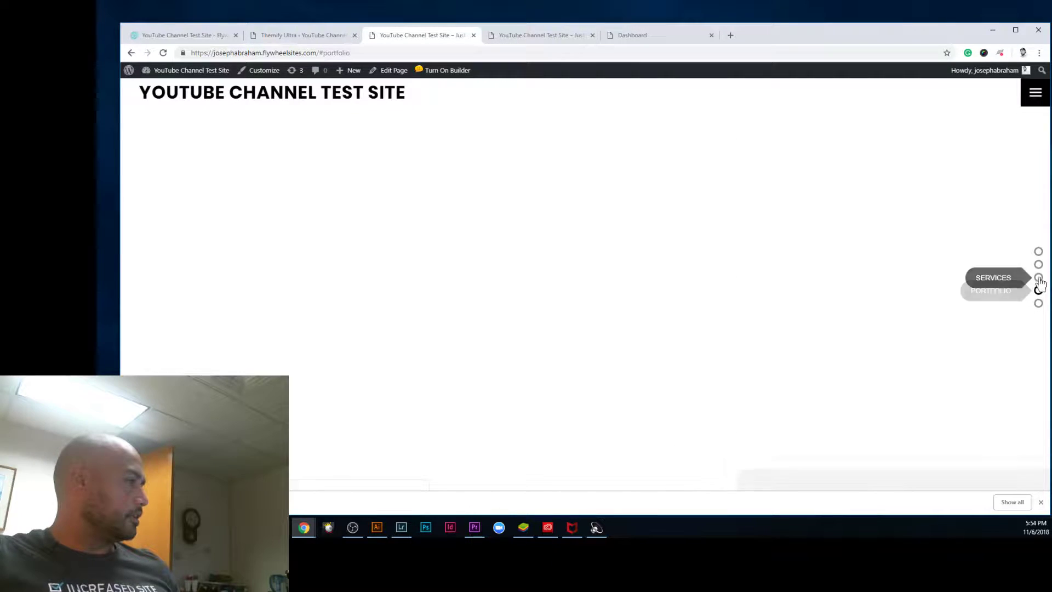
left_click(1039, 266)
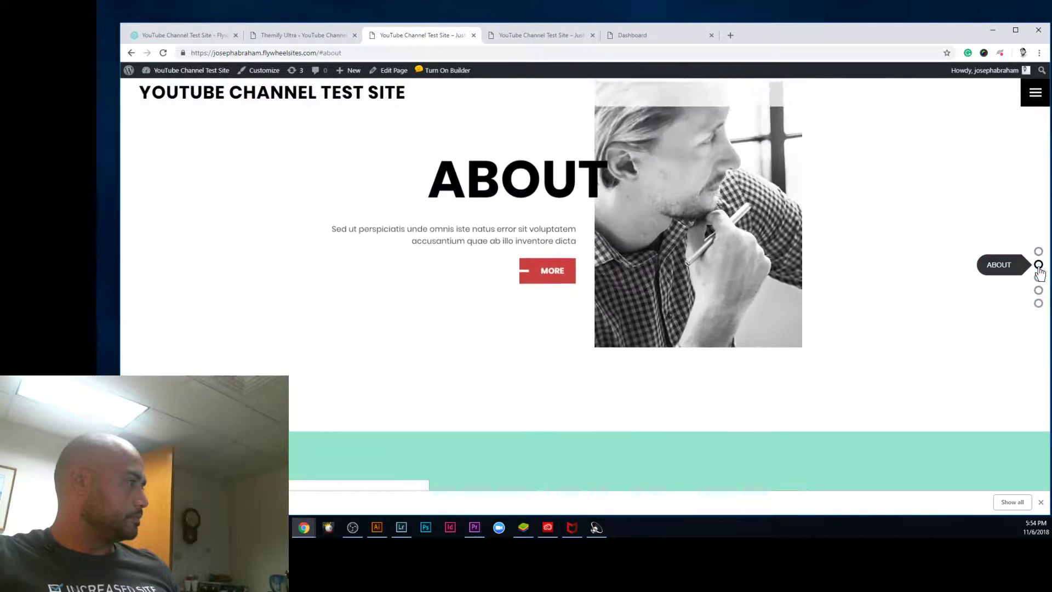
left_click(1040, 253)
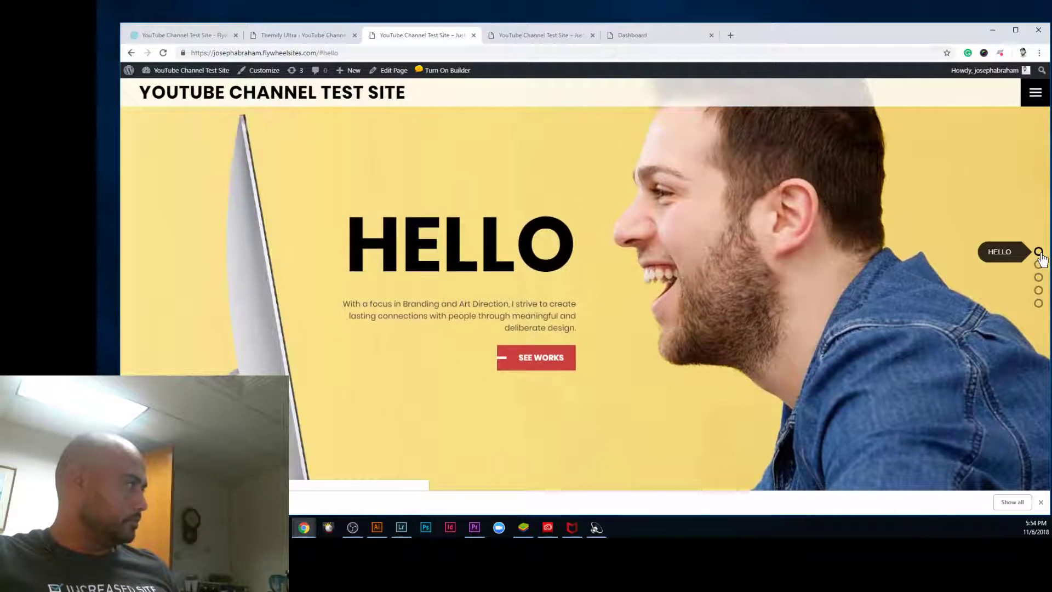
left_click(1039, 278)
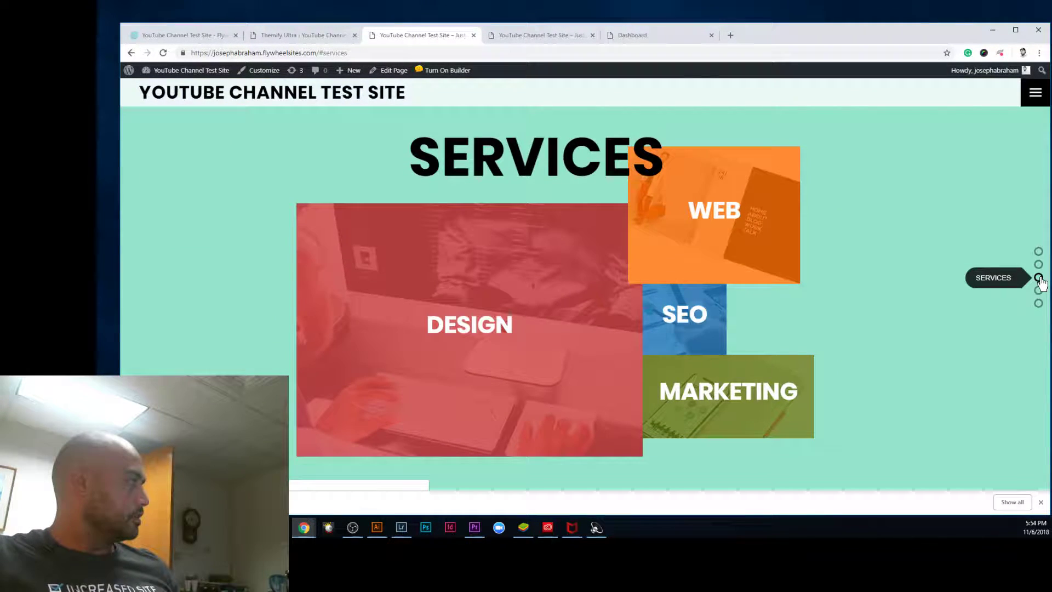
left_click(1039, 291)
left_click(1039, 303)
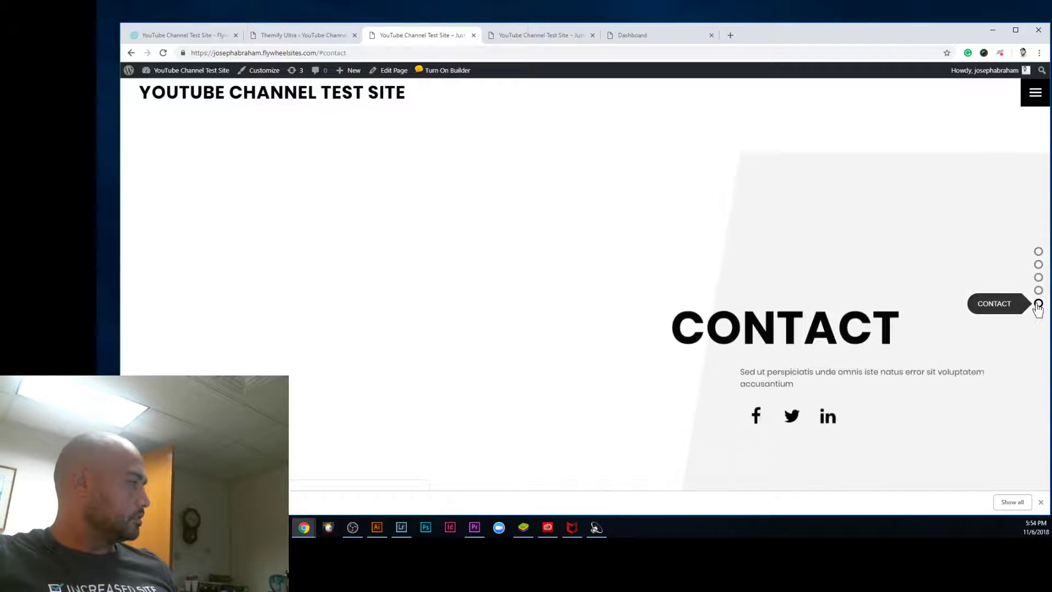
left_click(1039, 252)
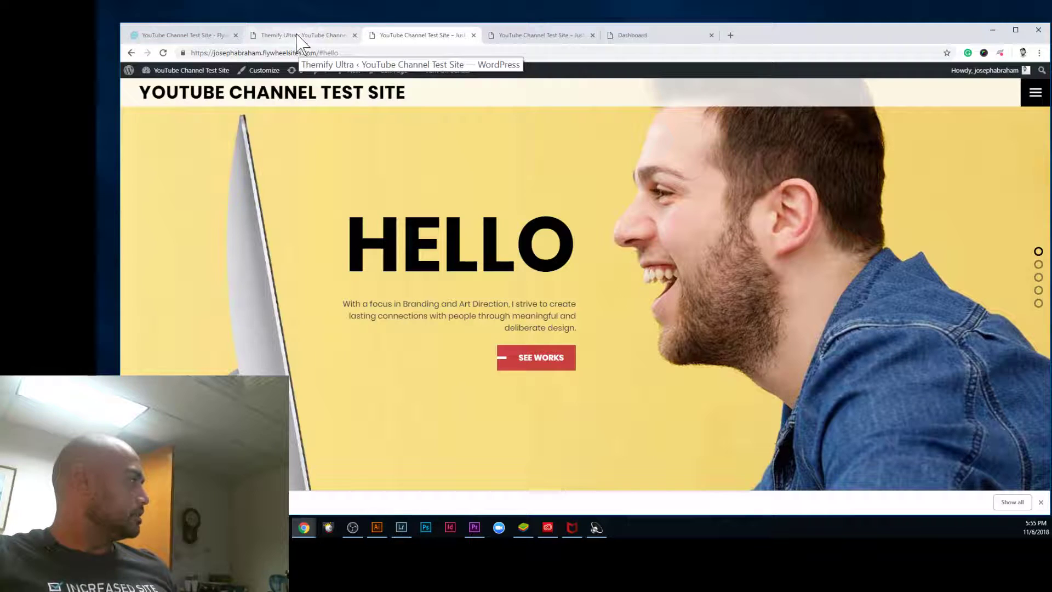
left_click(251, 73)
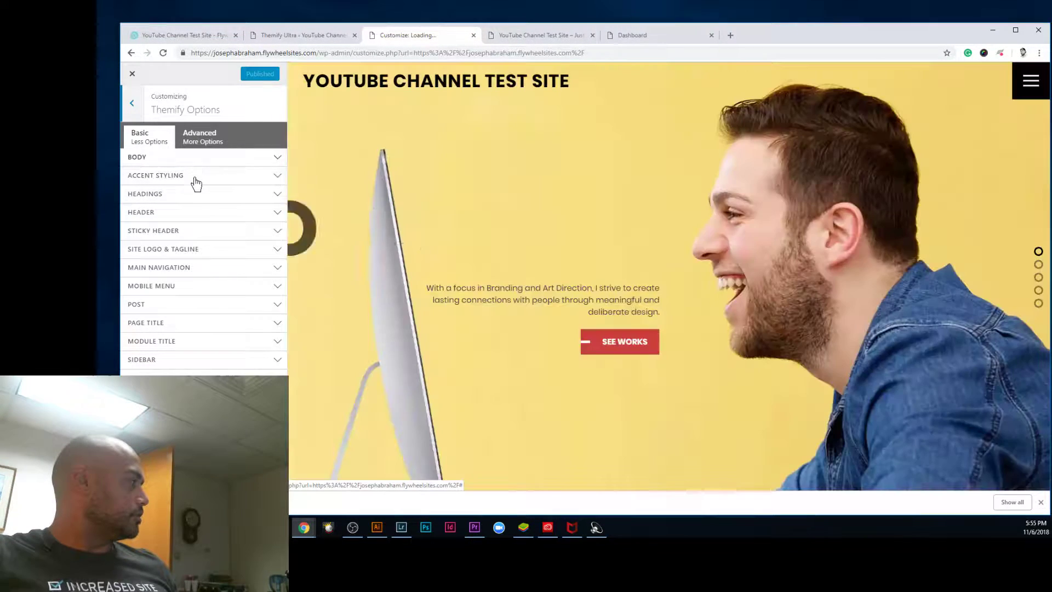
Step: Switch Site Logo to Logo Image and start uploading an image from the computer
left_click(189, 250)
left_click(226, 272)
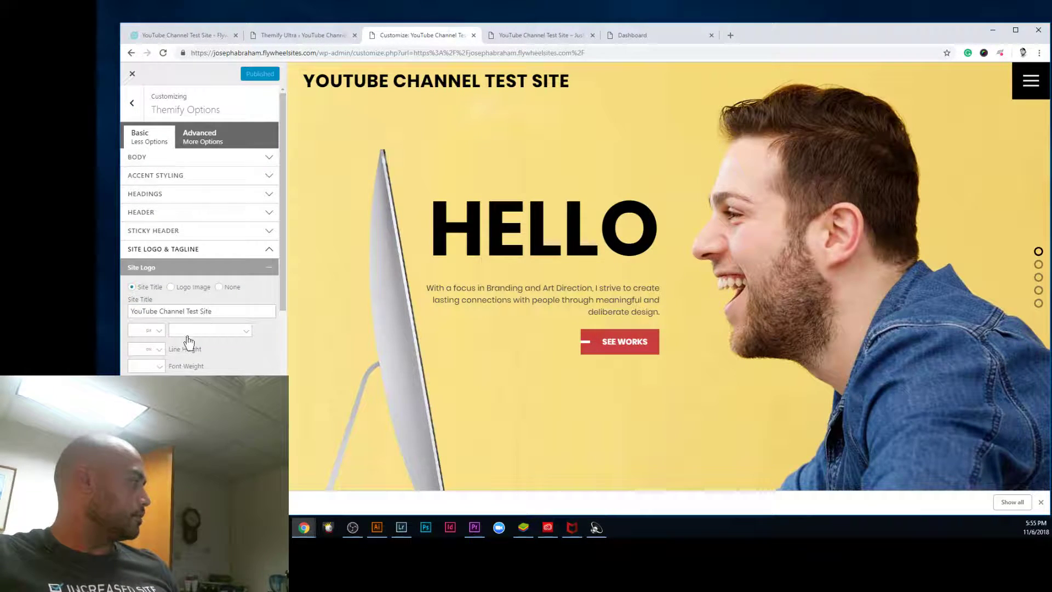
left_click(171, 287)
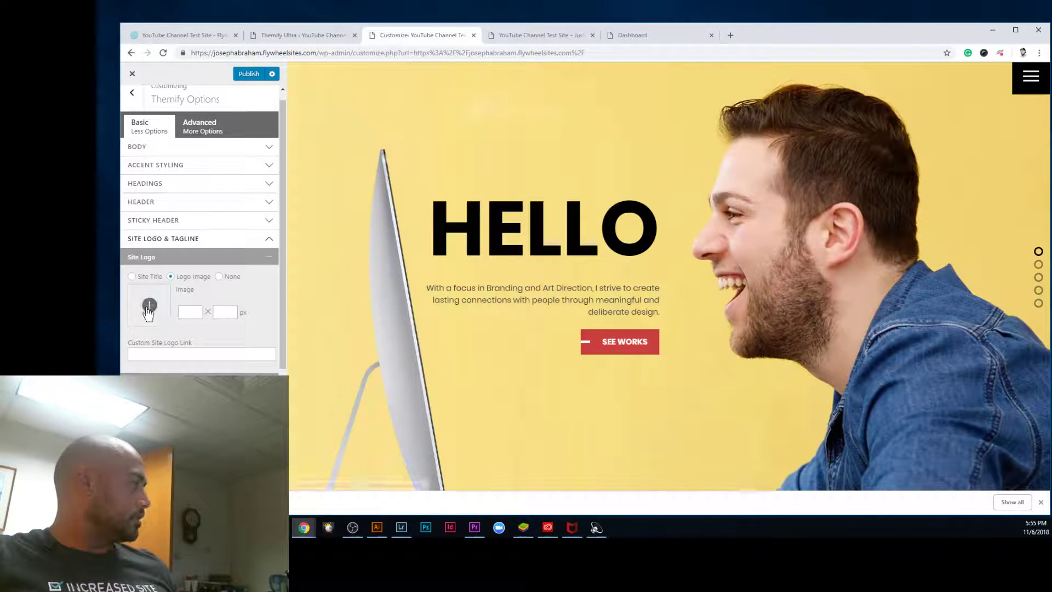
left_click(148, 306)
left_click(584, 270)
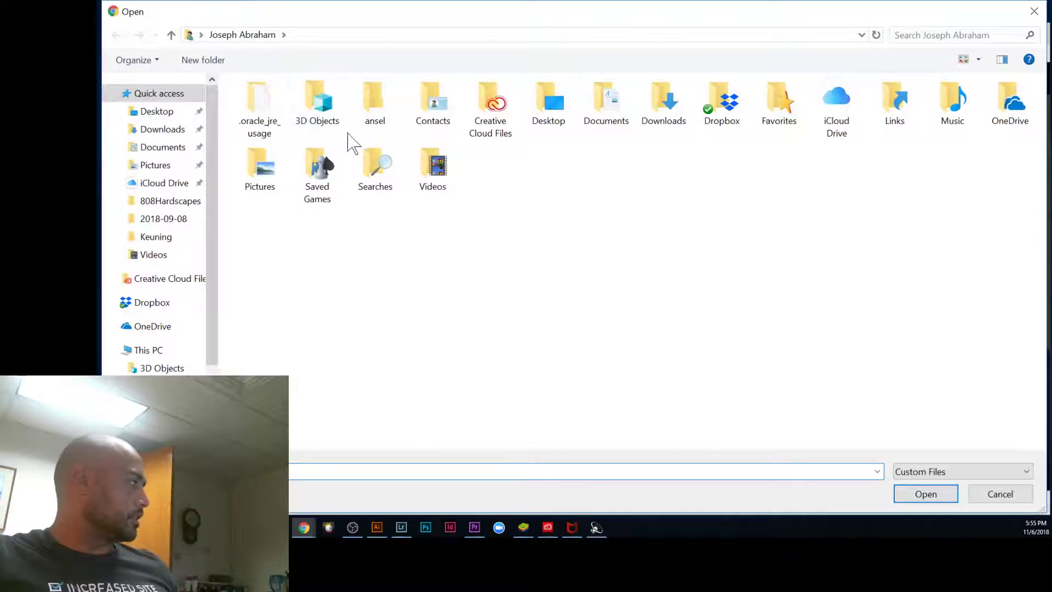
Step: Browse drive D: through Business and Work to the folder holding the logo files
scroll(153, 328, "down", 2)
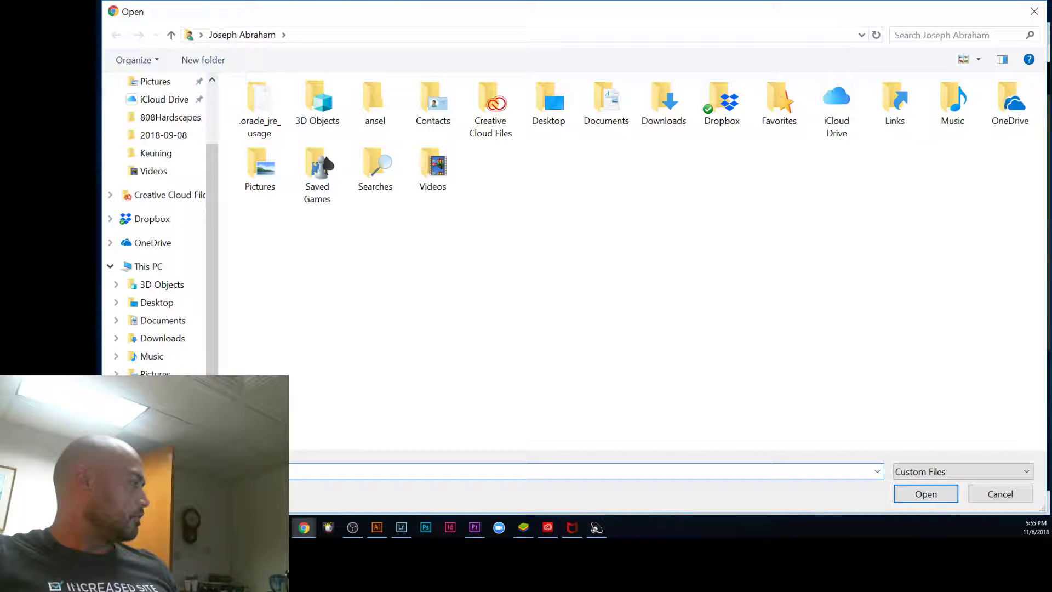
scroll(153, 329, "down", 2)
left_click(162, 320)
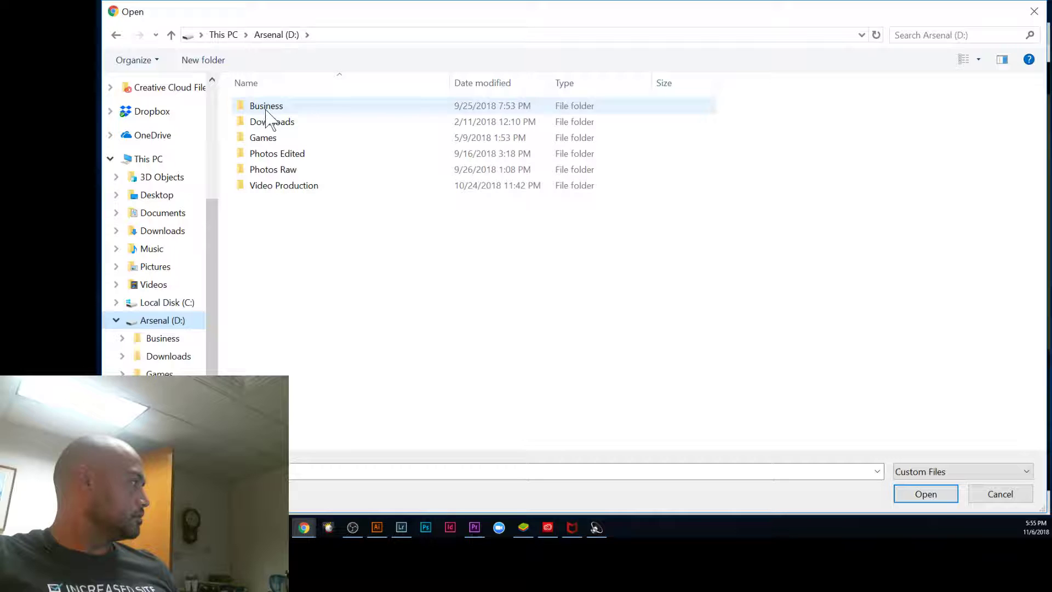
double_click(268, 107)
double_click(267, 107)
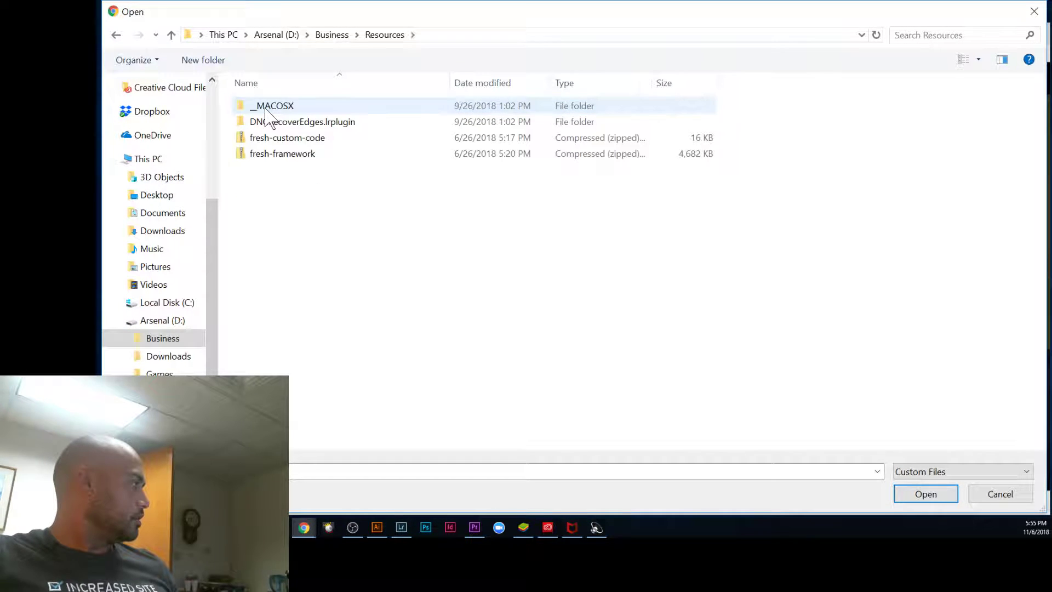
left_click(116, 36)
double_click(279, 123)
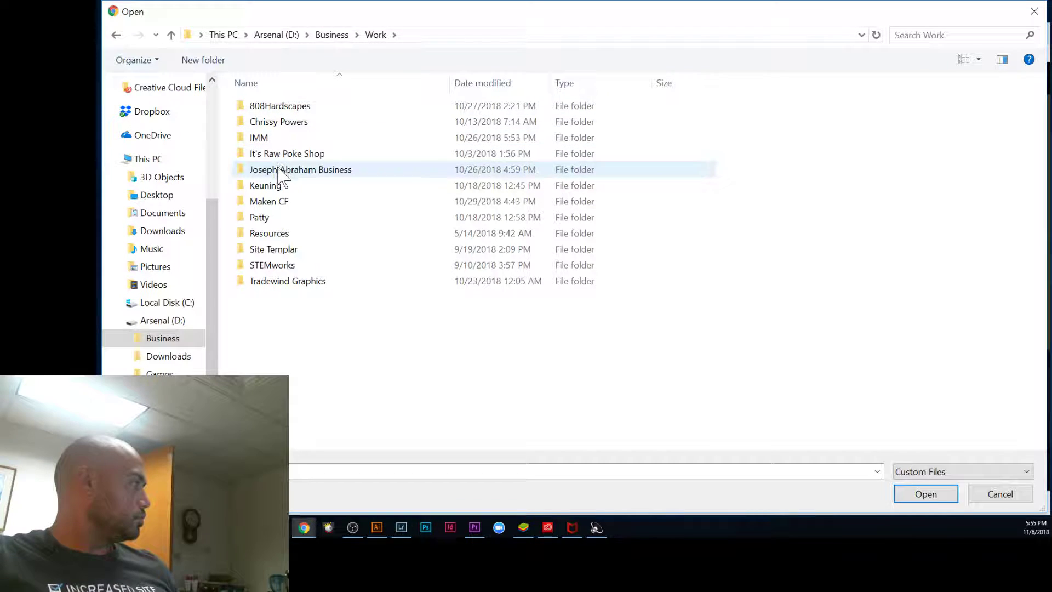
double_click(283, 170)
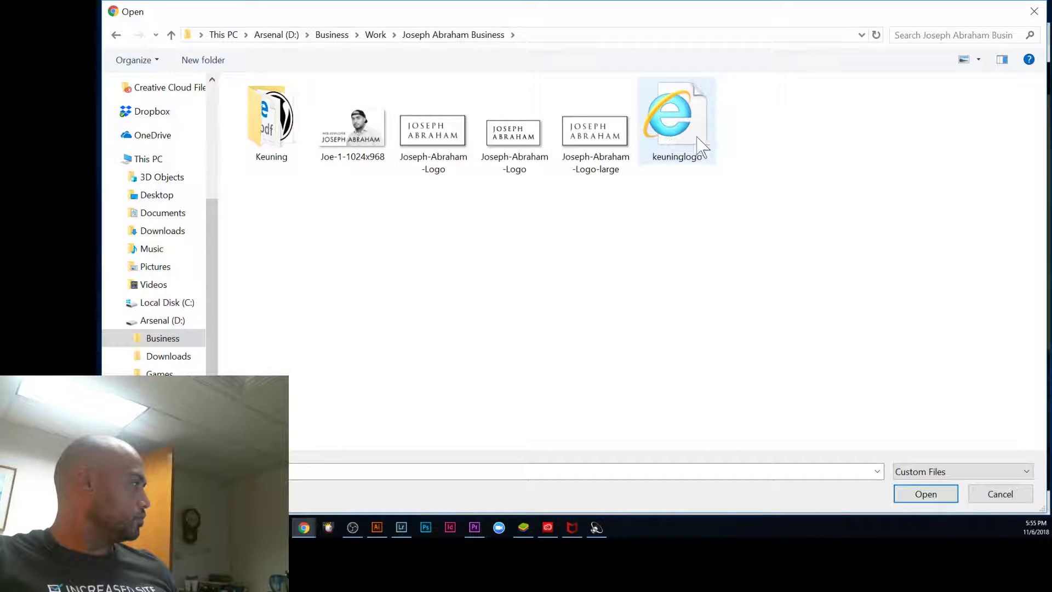
left_click(675, 117)
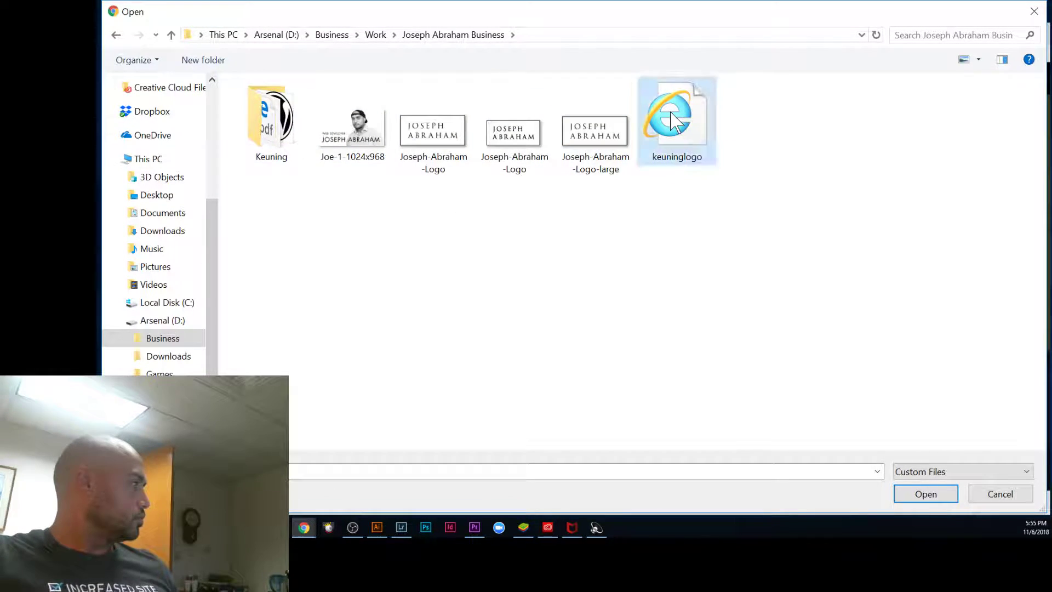
Step: Look inside the Keuning folder, then pick the large logo file and upload it
left_click(116, 35)
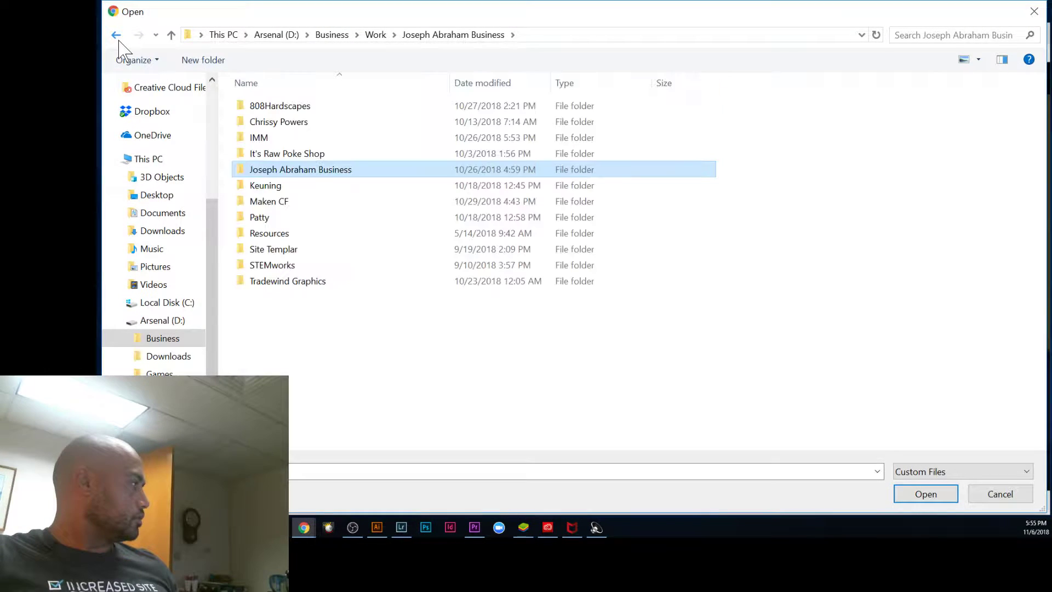
double_click(274, 170)
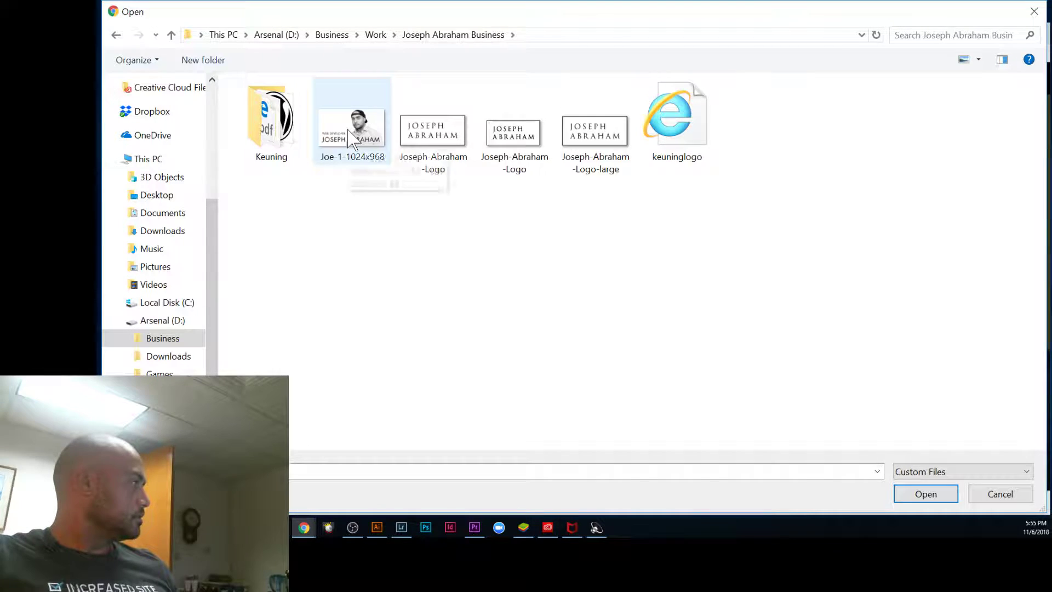
left_click(284, 146)
double_click(291, 145)
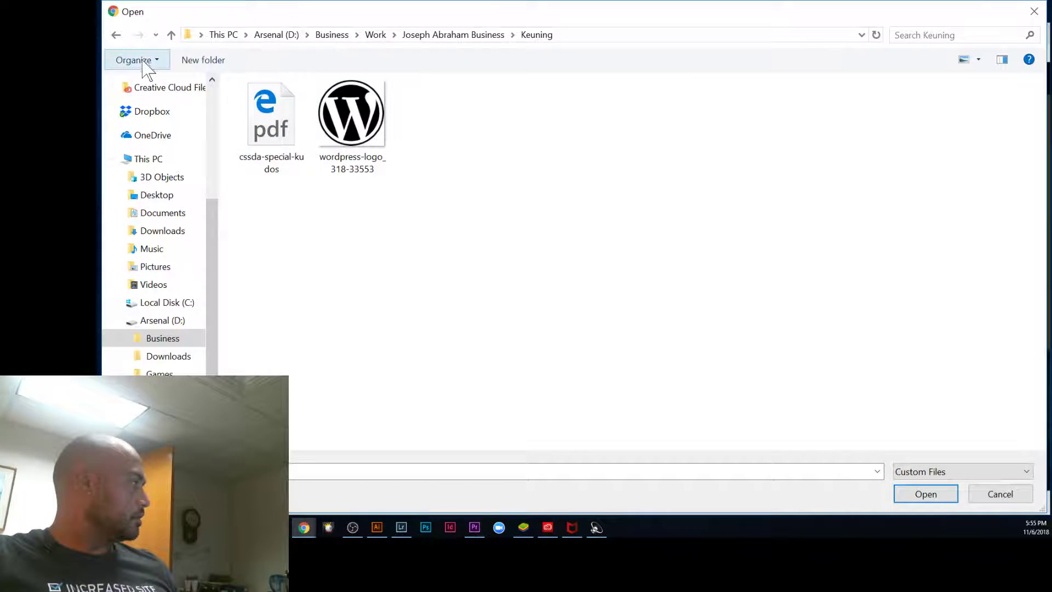
left_click(116, 36)
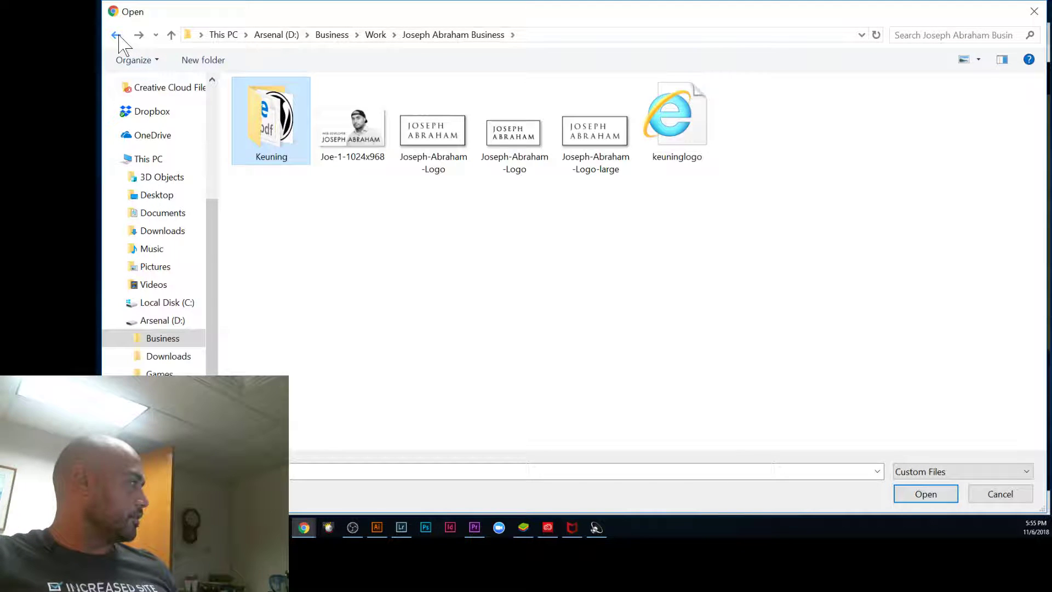
left_click(433, 134)
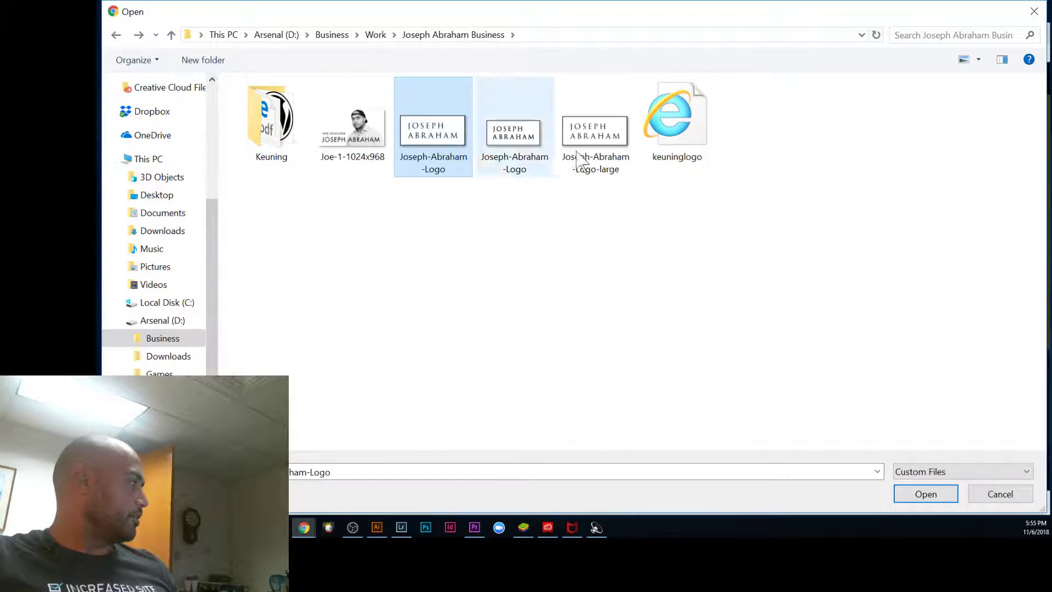
left_click(589, 134)
left_click(929, 496)
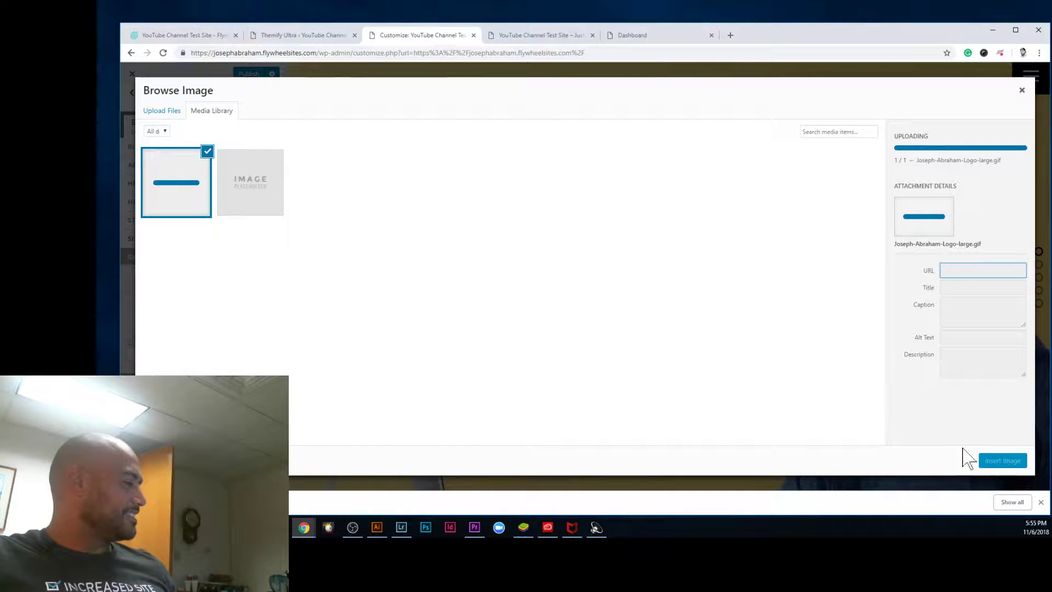
Step: Select the uploaded large logo GIF, insert it as the site logo, and enter 4000 as its width
left_click(1010, 469)
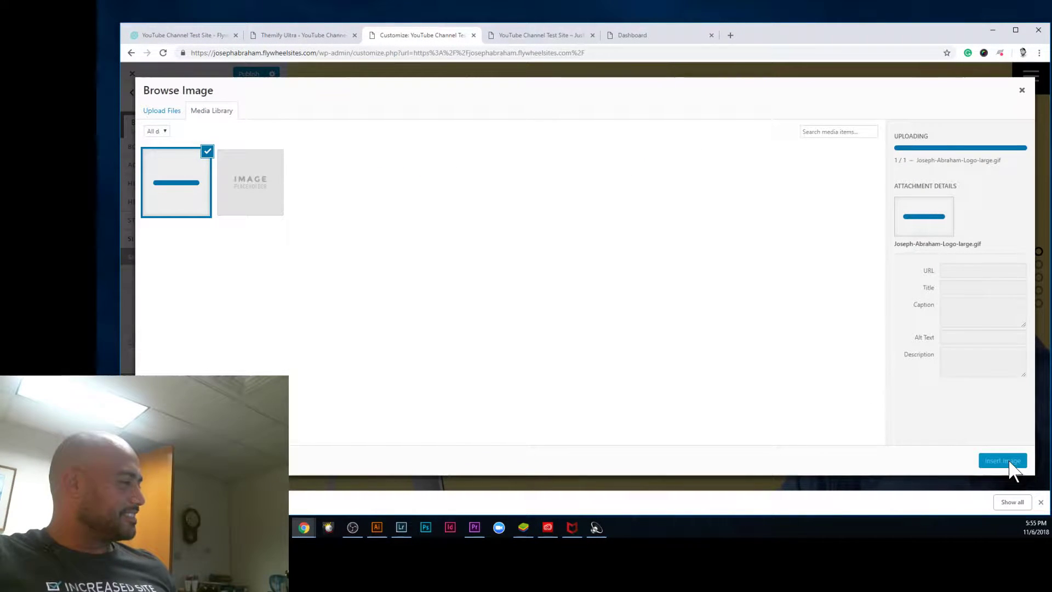
left_click(158, 181)
left_click(183, 197)
left_click(282, 203)
left_click(183, 199)
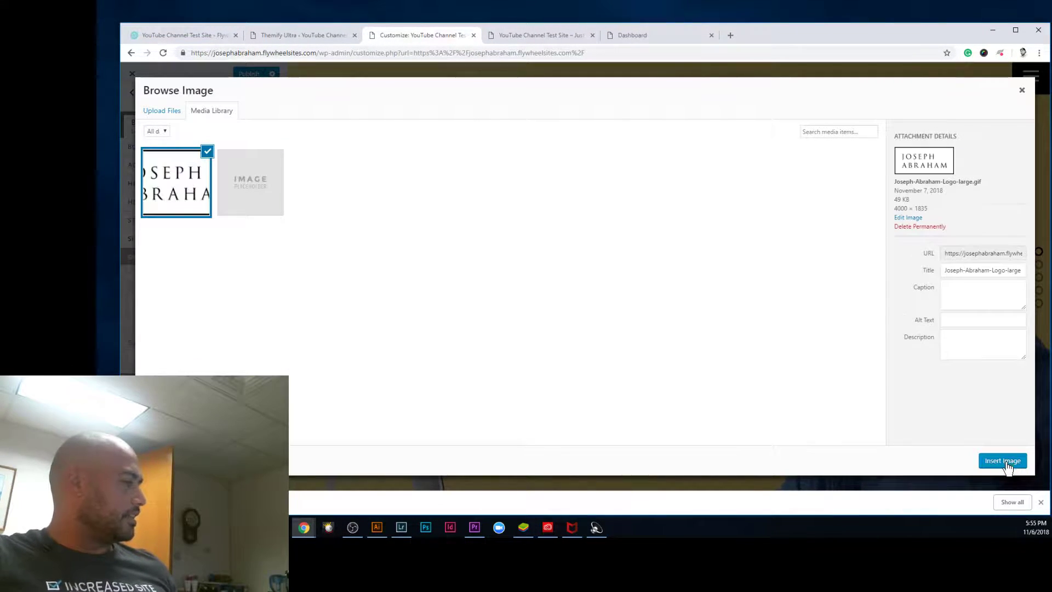
left_click(1006, 462)
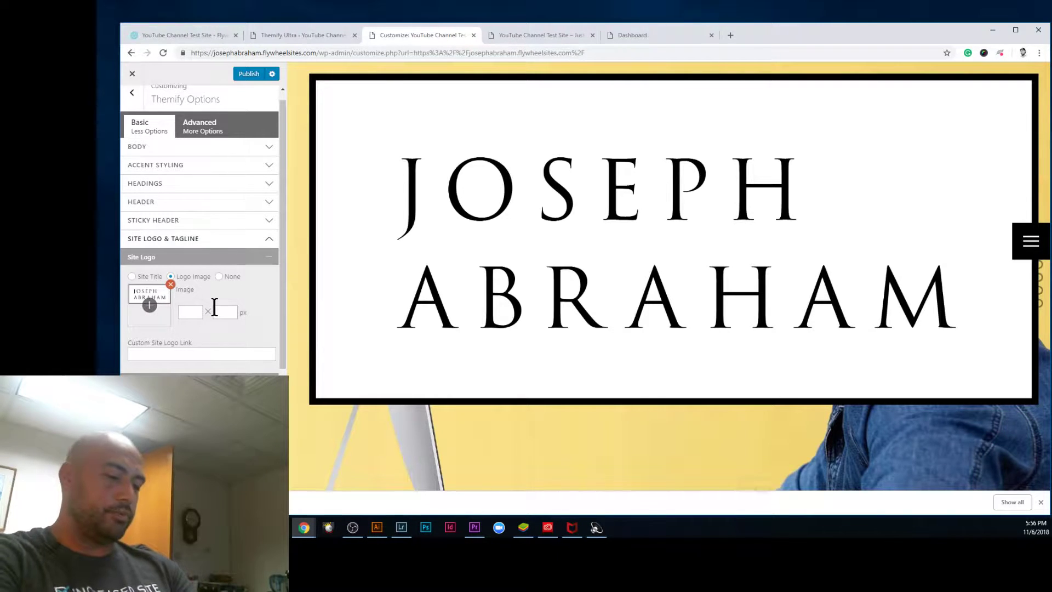
type("4000")
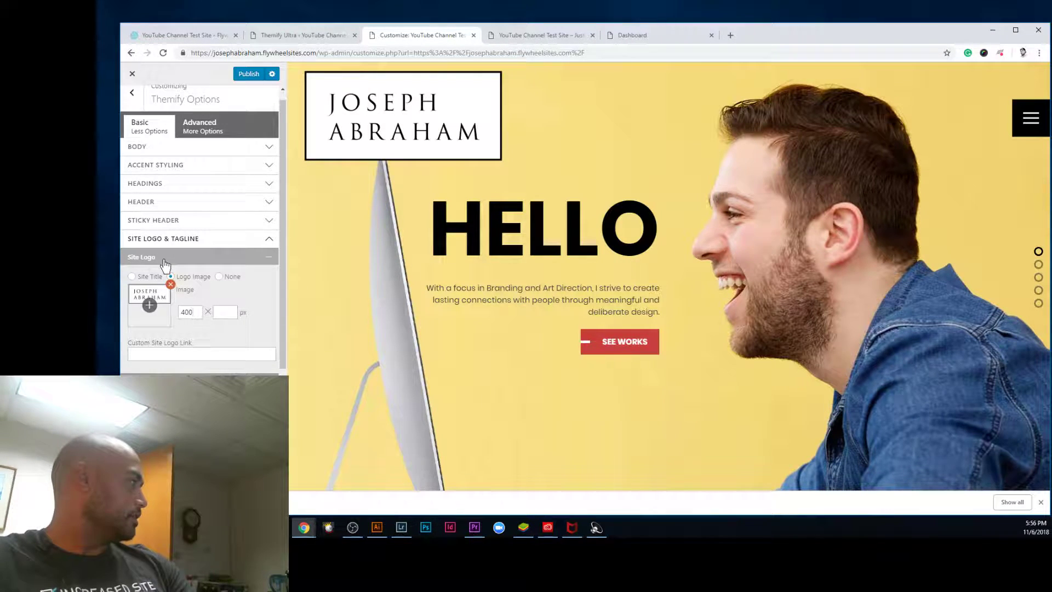
Step: Try different logo width values, including 300 and 208, in the width box
key("BackSpace")
key("BackSpace")
key("BackSpace")
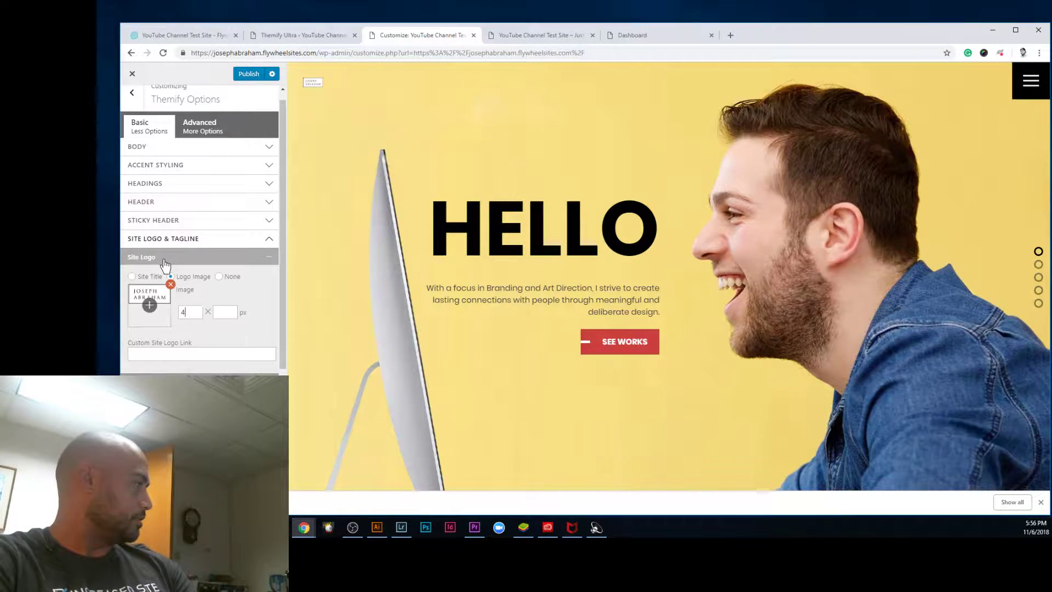
type("300")
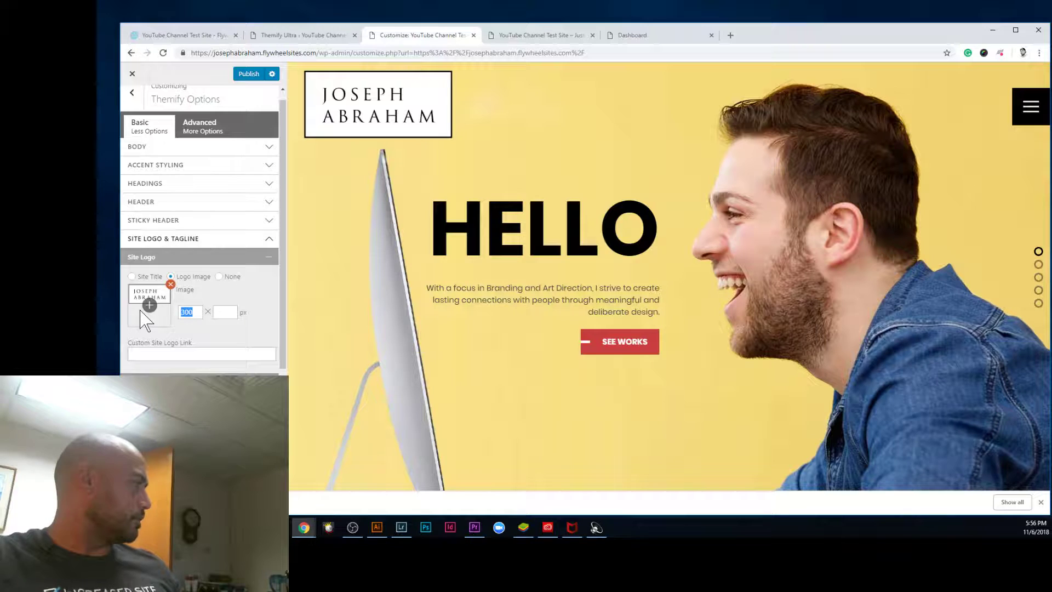
type("00")
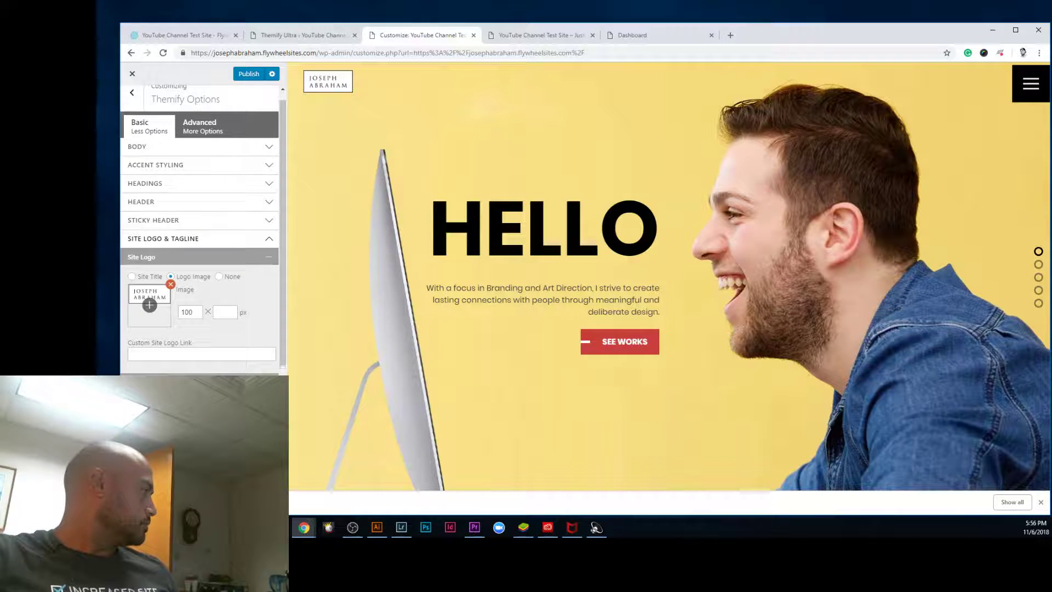
scroll(200, 230, "down", 1)
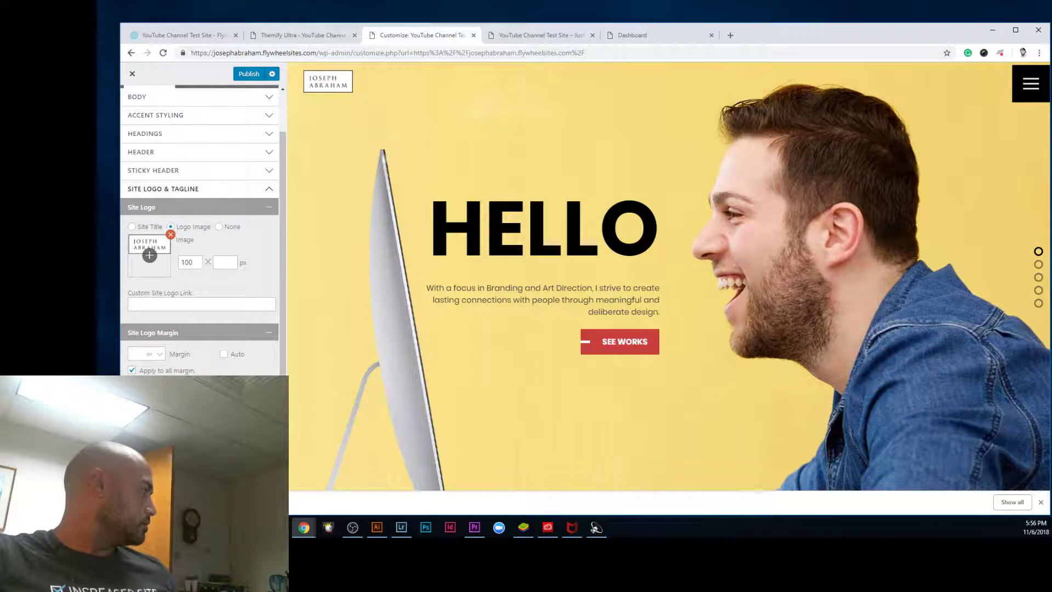
scroll(189, 318, "up", 1)
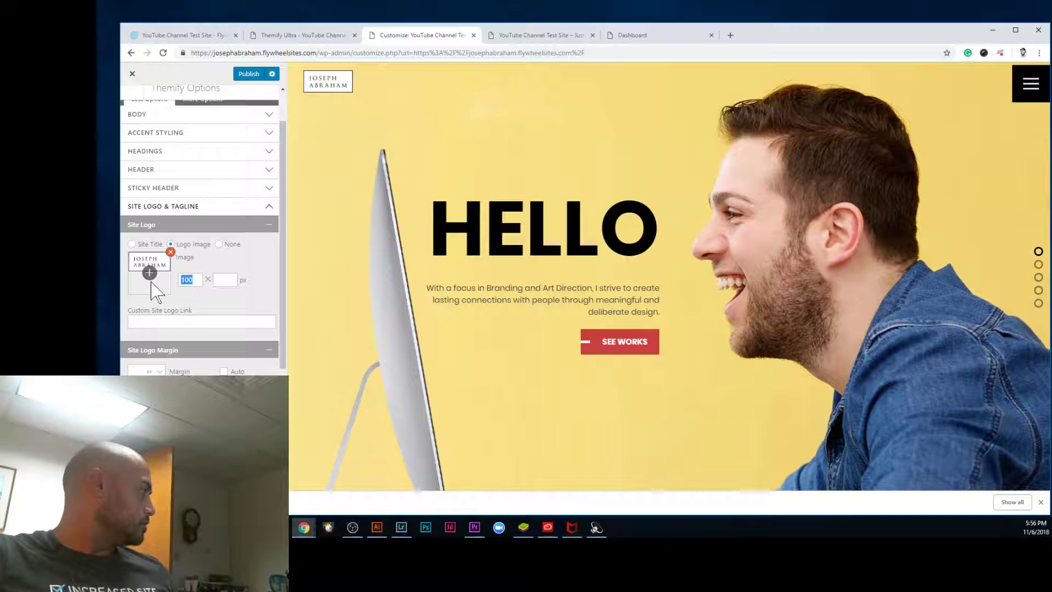
key("BackSpace")
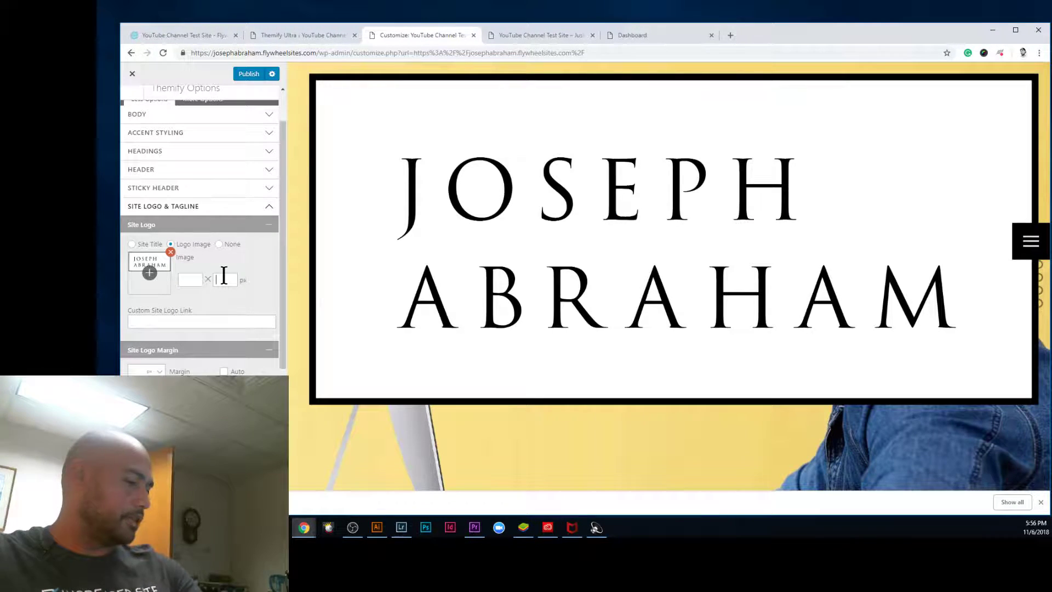
type("20")
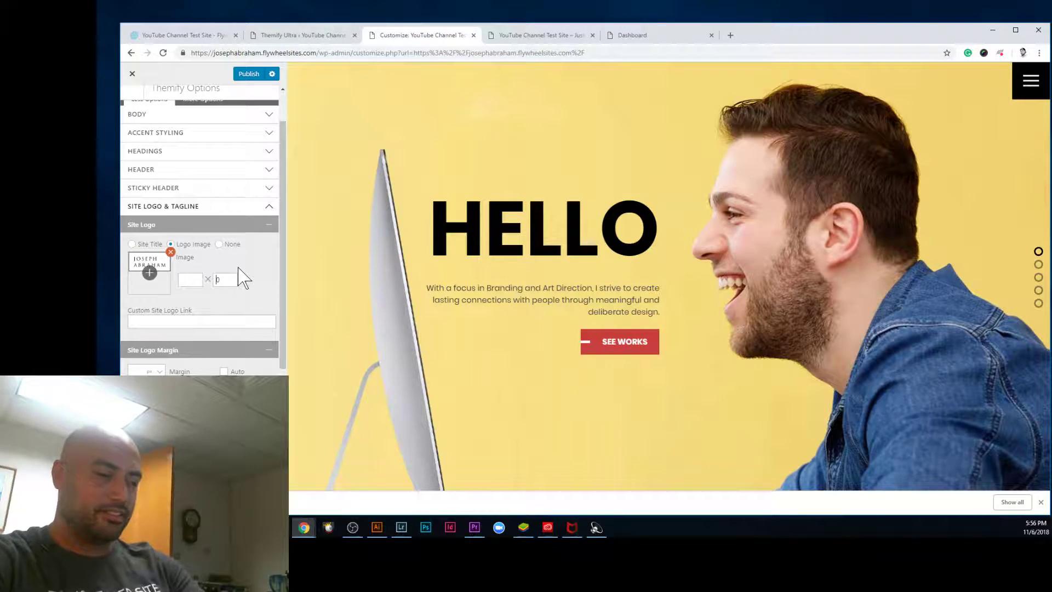
type("8")
Step: Set the logo height to 30 px after trying 6 and 5, and check the preview
key("BackSpace")
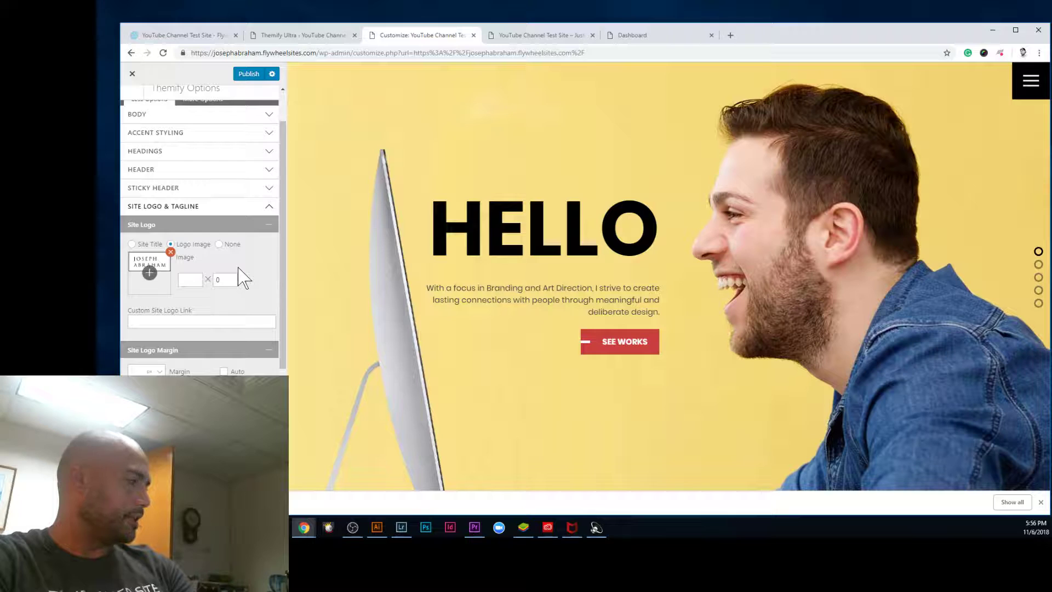
type("6")
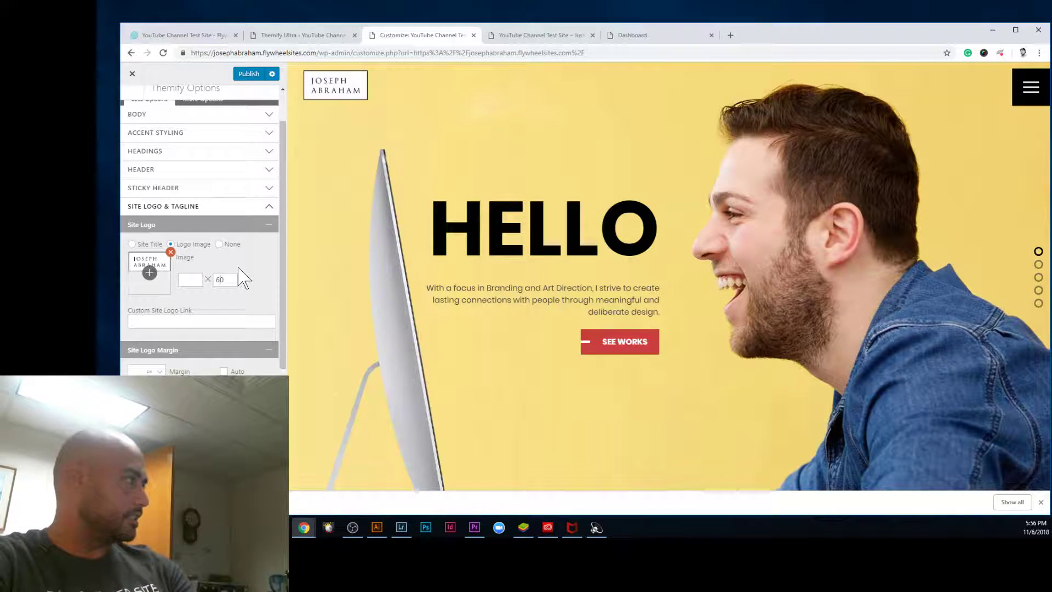
key("BackSpace")
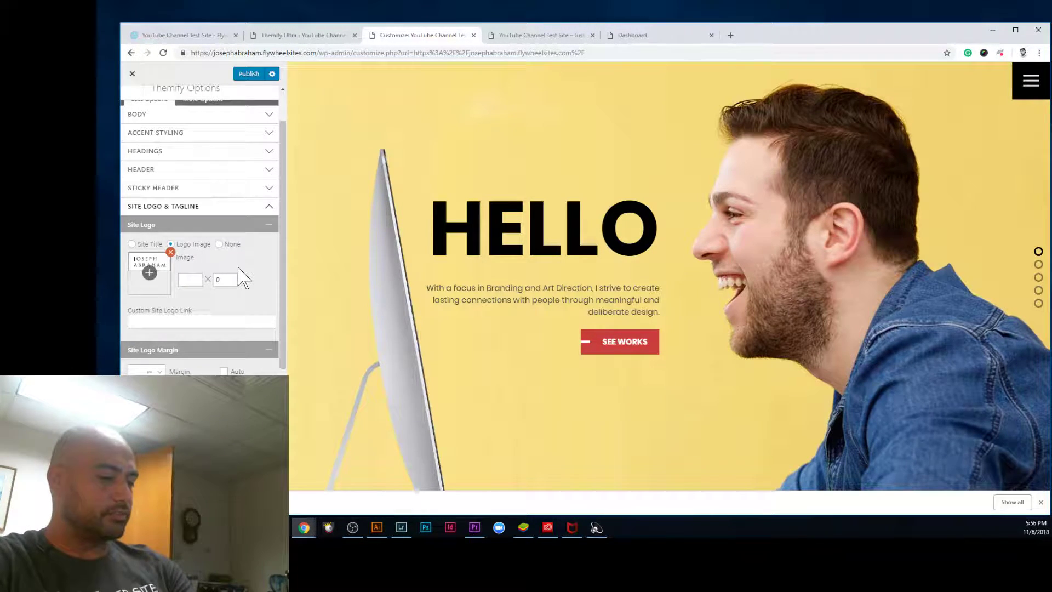
type("5")
key("BackSpace")
type("3")
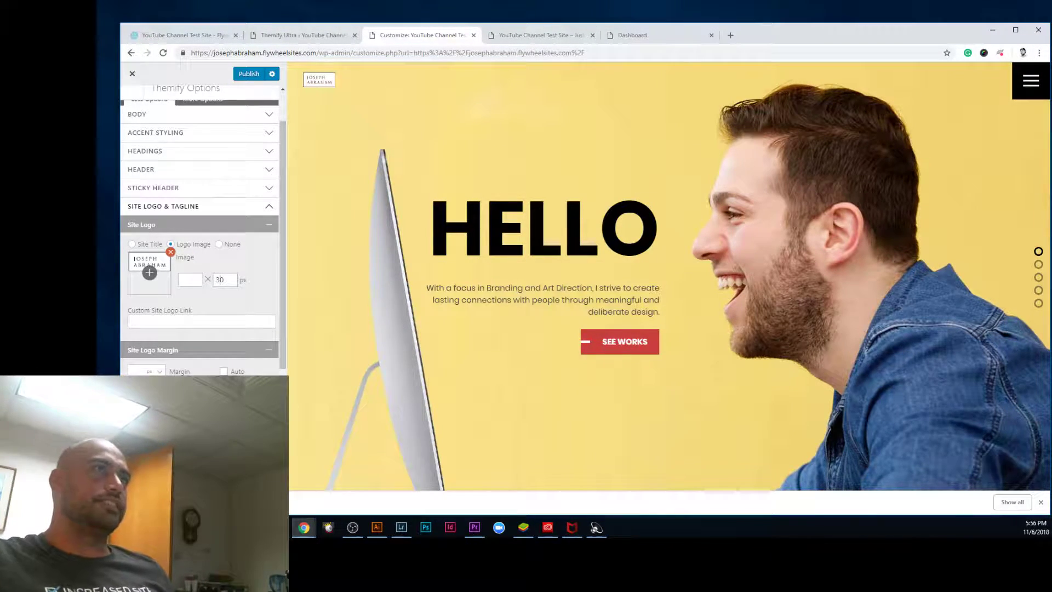
scroll(960, 253, "down", 5)
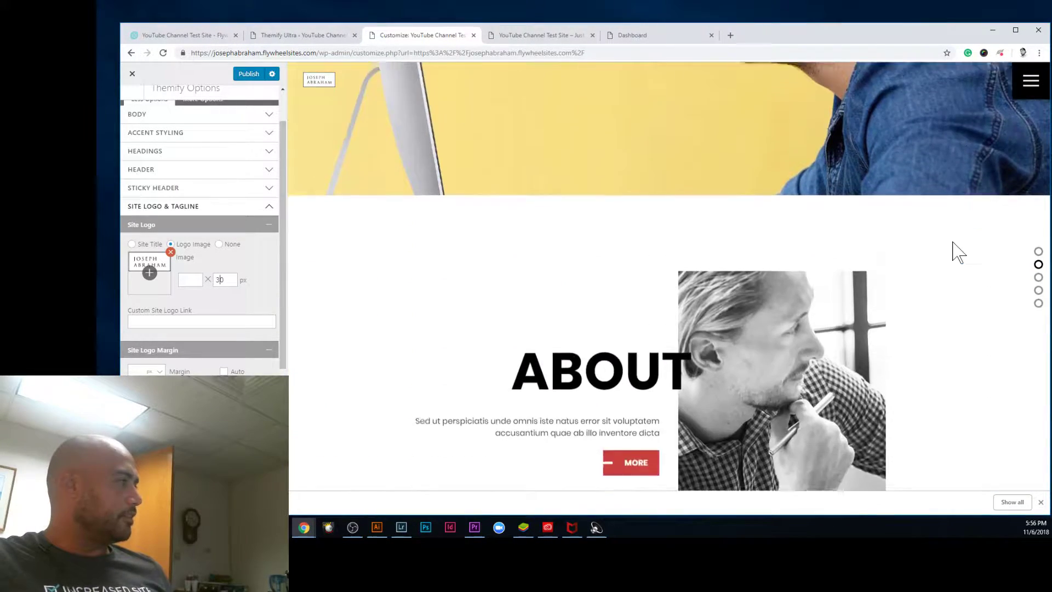
scroll(930, 256, "up", 4)
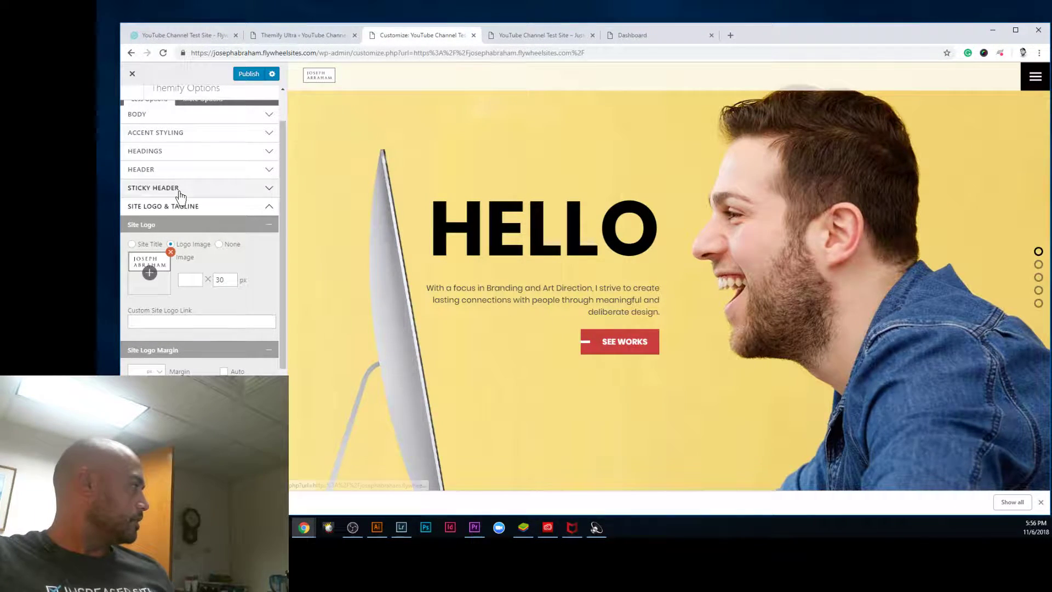
Step: In Sticky Header Wrap, leave Transparent unchecked and bring up the Background Color picker
left_click(154, 188)
left_click(216, 207)
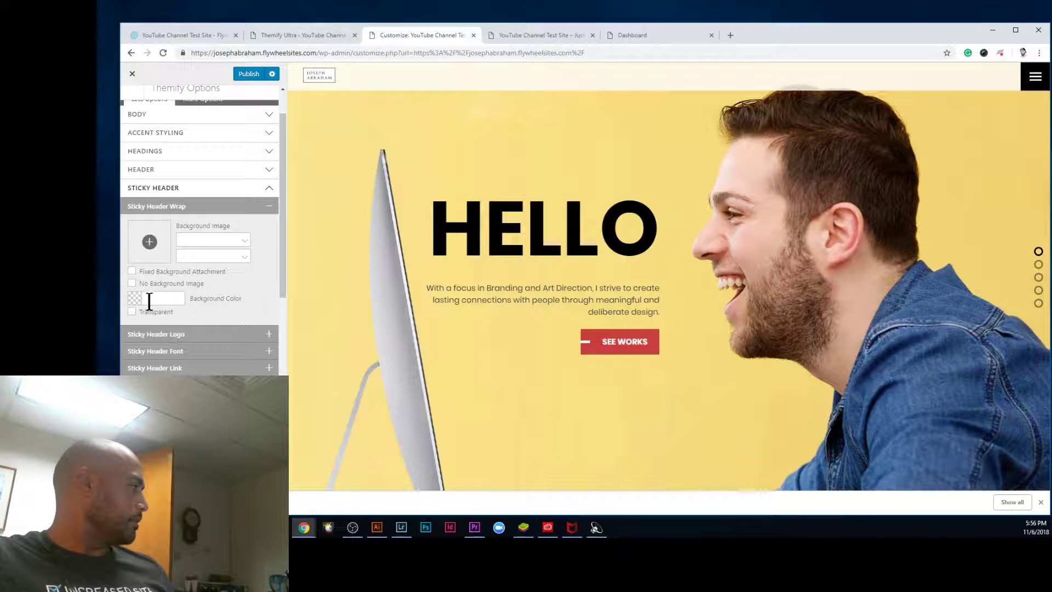
left_click(132, 312)
scroll(498, 322, "down", 1)
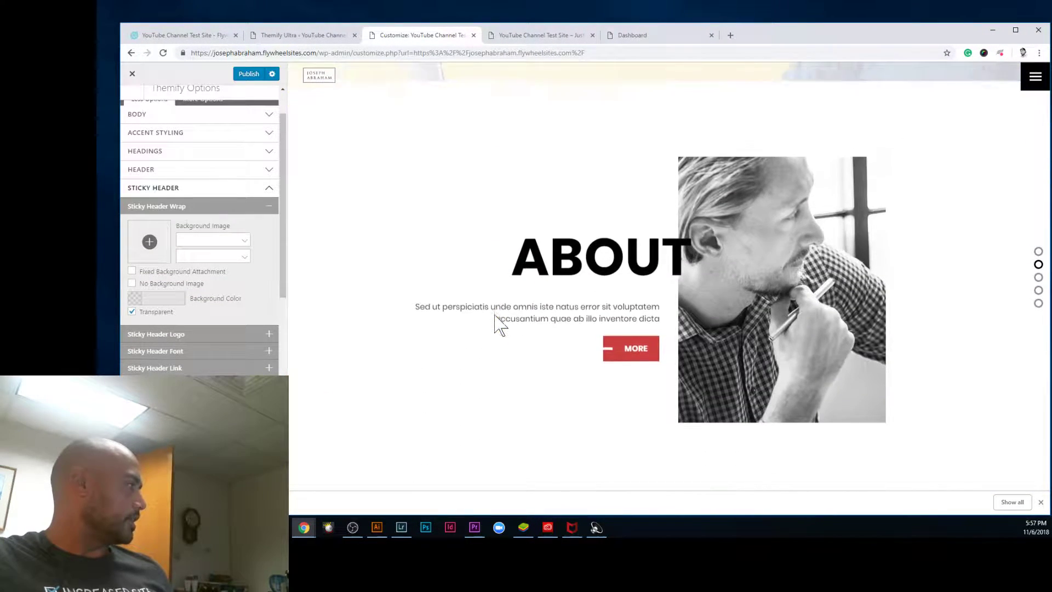
left_click(132, 312)
left_click(133, 299)
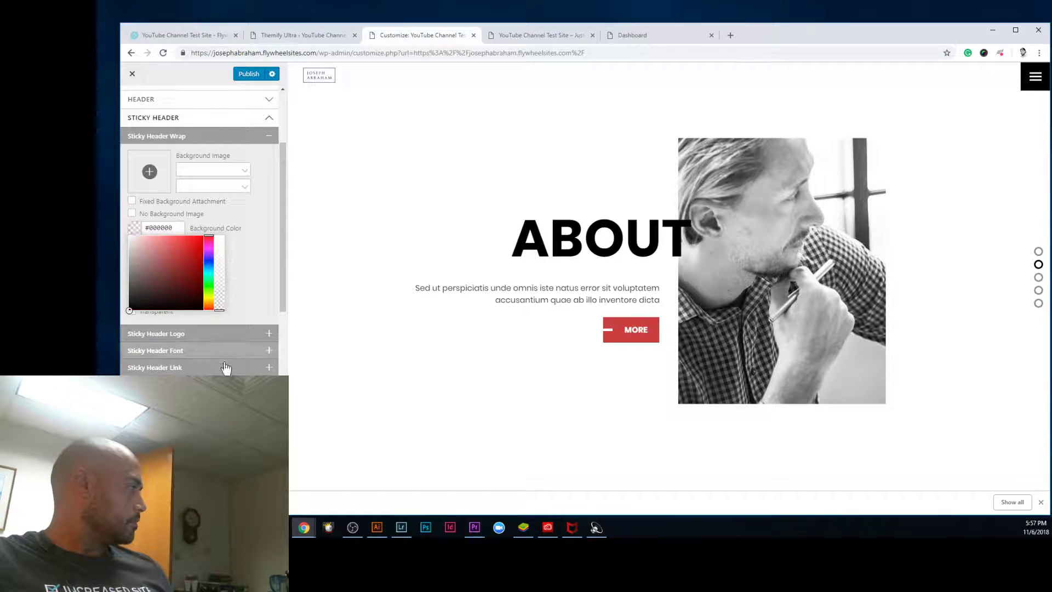
Step: Set the sticky header background to #000000 and publish the Customizer changes
scroll(548, 383, "down", 1)
scroll(544, 378, "up", 1)
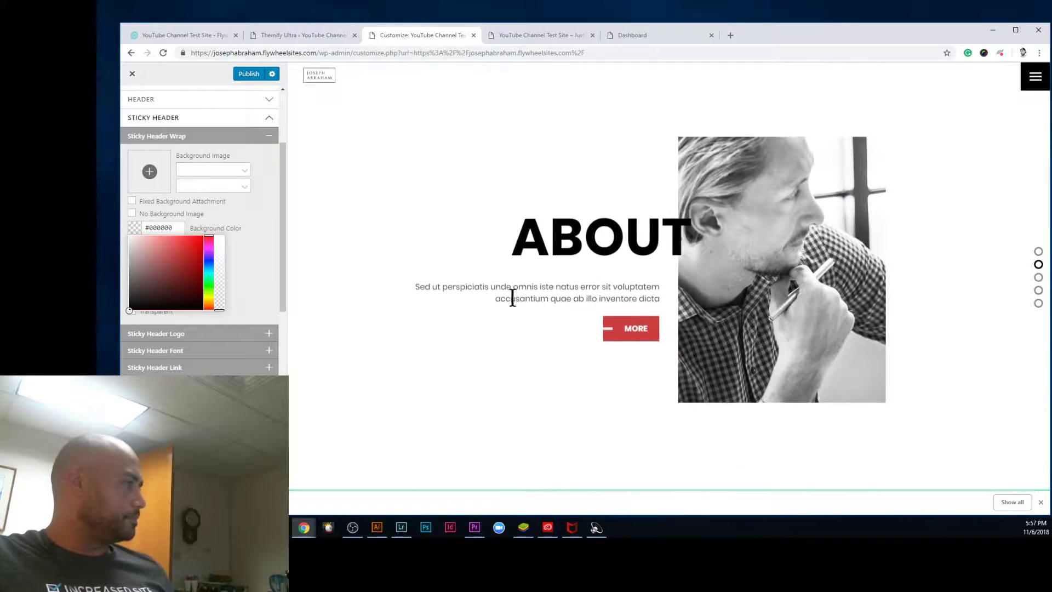
scroll(519, 299, "up", 1)
scroll(515, 298, "down", 1)
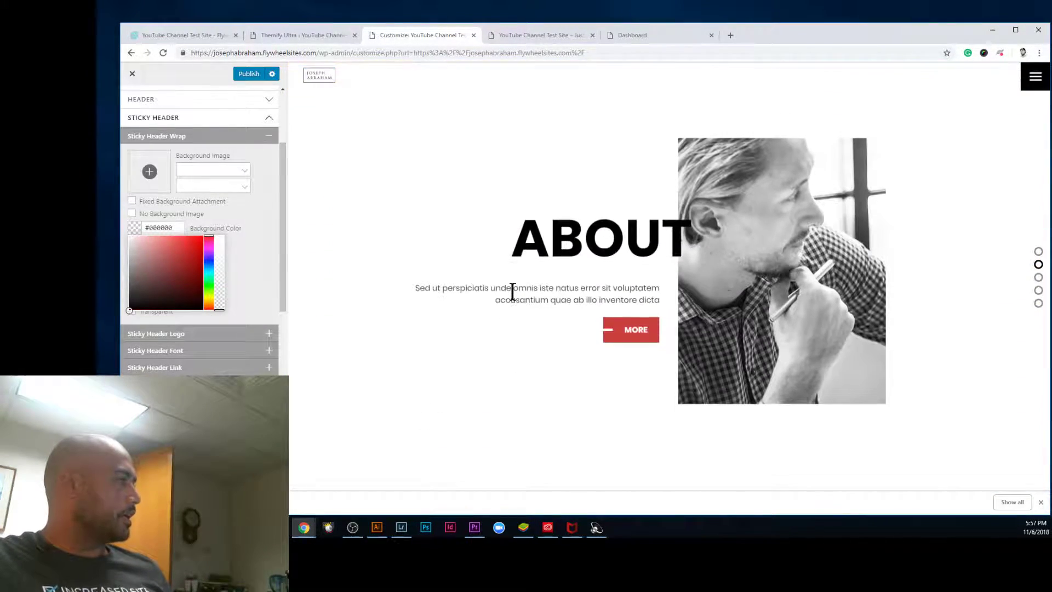
scroll(519, 324, "up", 1)
scroll(523, 320, "down", 1)
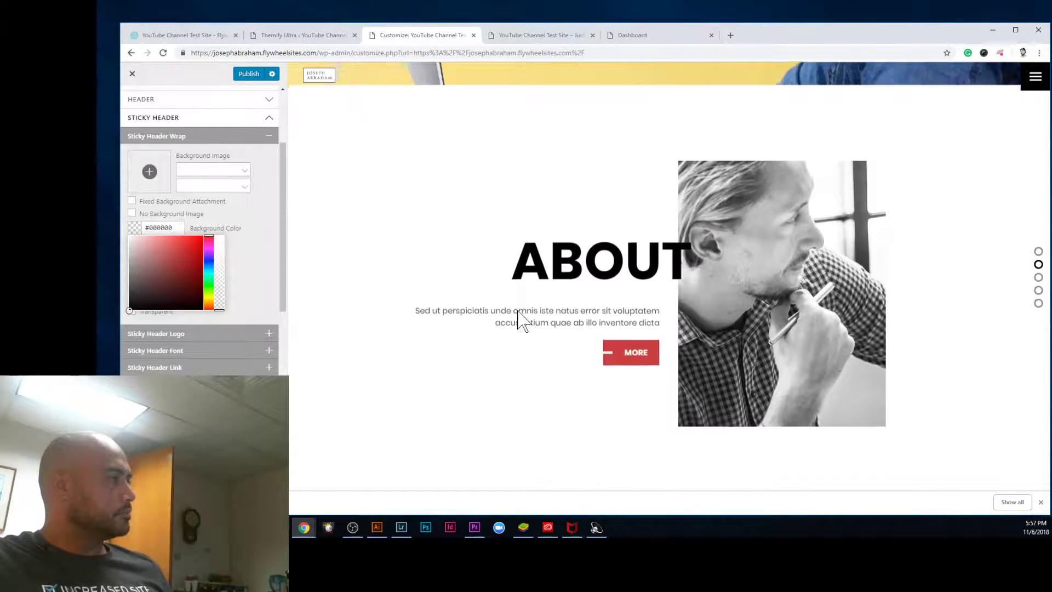
scroll(518, 321, "down", 1)
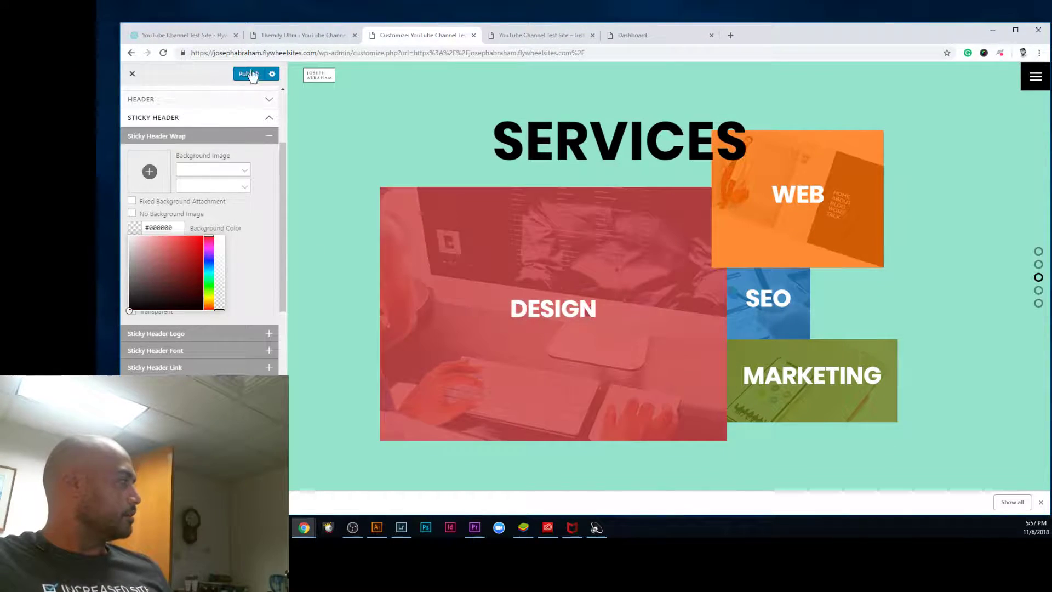
scroll(531, 219, "up", 1)
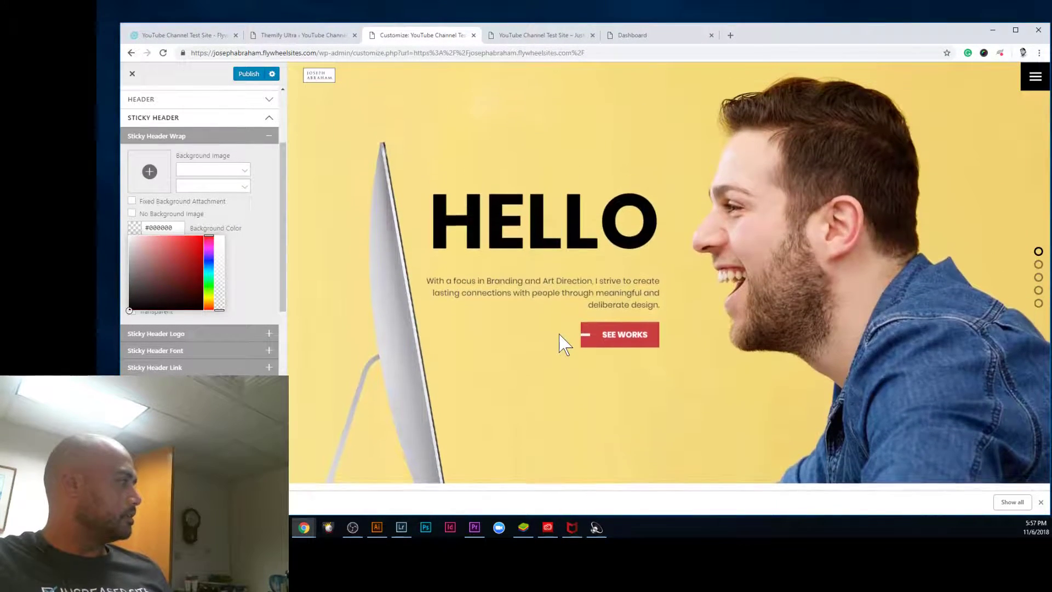
left_click(249, 75)
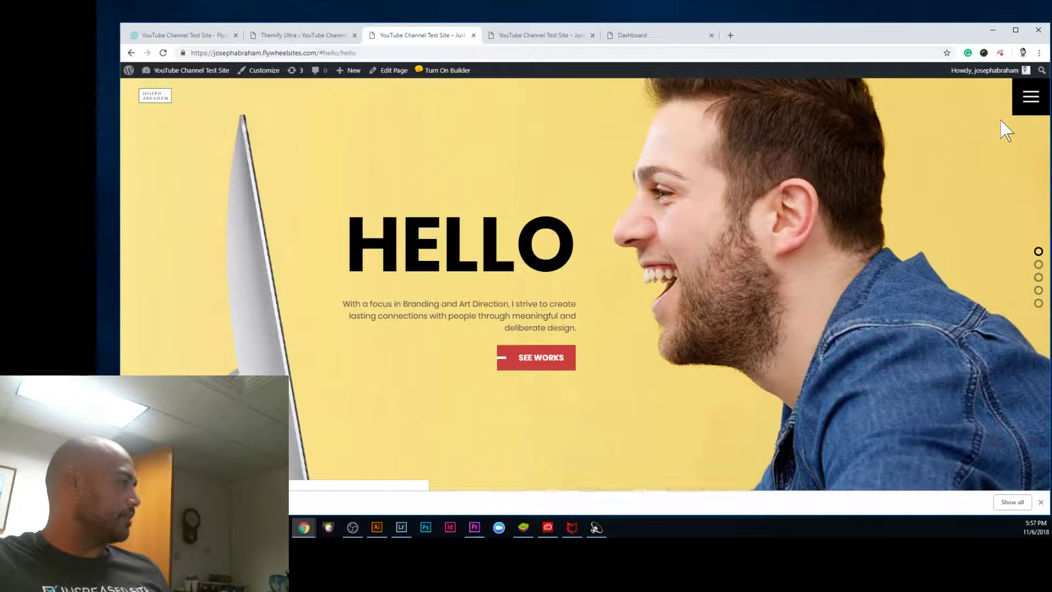
Step: Test the full-screen menu's About, Services and Contact links, then return to the Hello section
left_click(1026, 109)
left_click(586, 286)
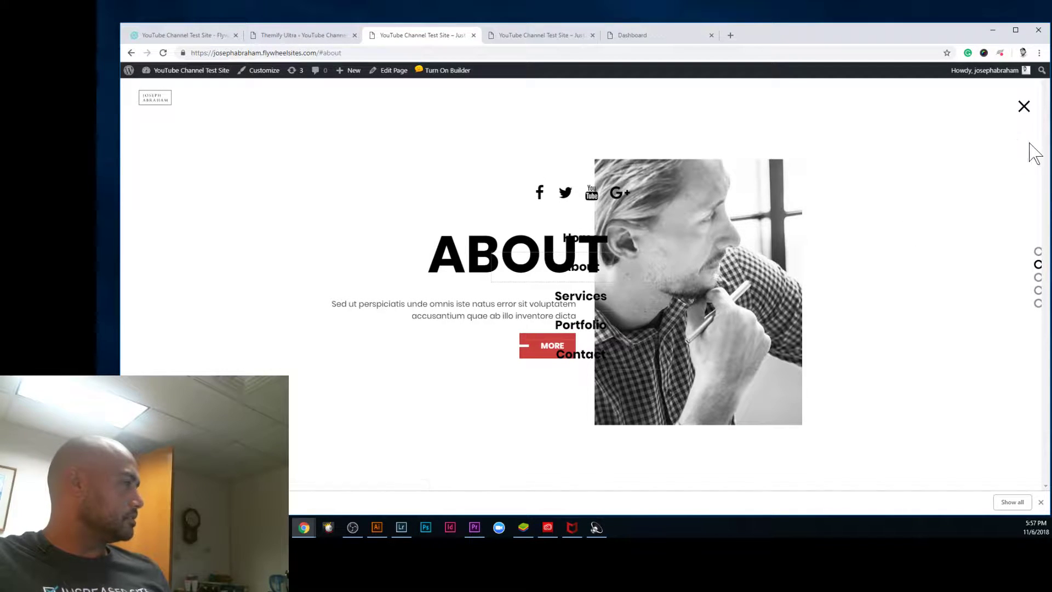
left_click(1024, 108)
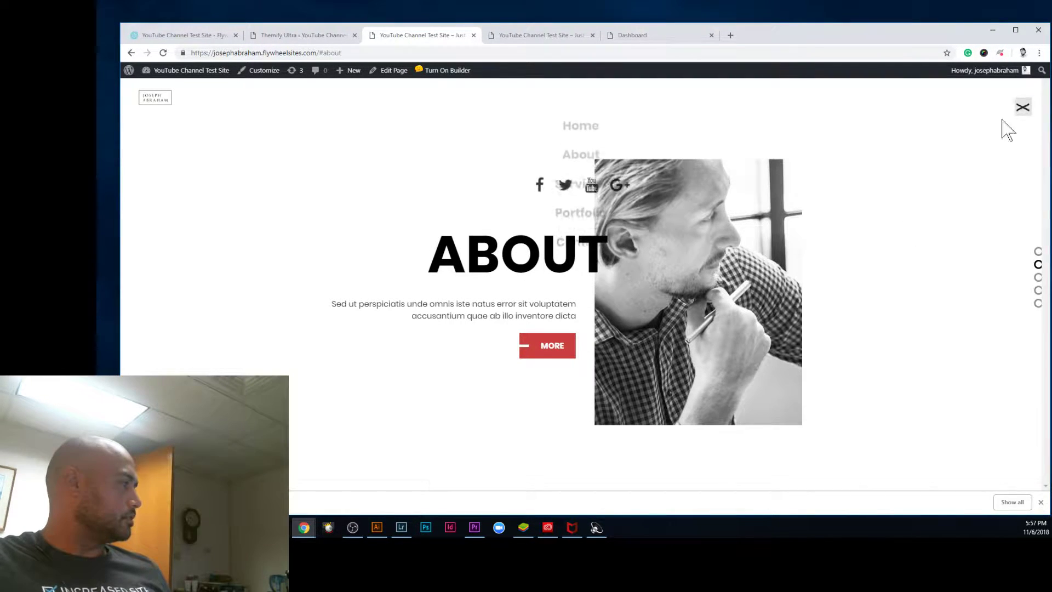
left_click(596, 299)
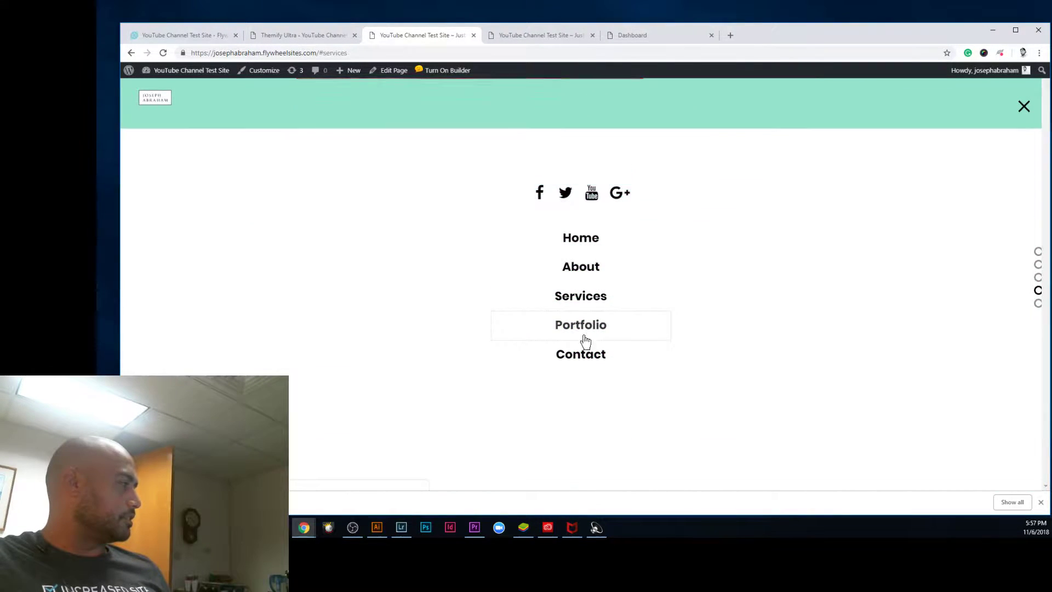
left_click(581, 356)
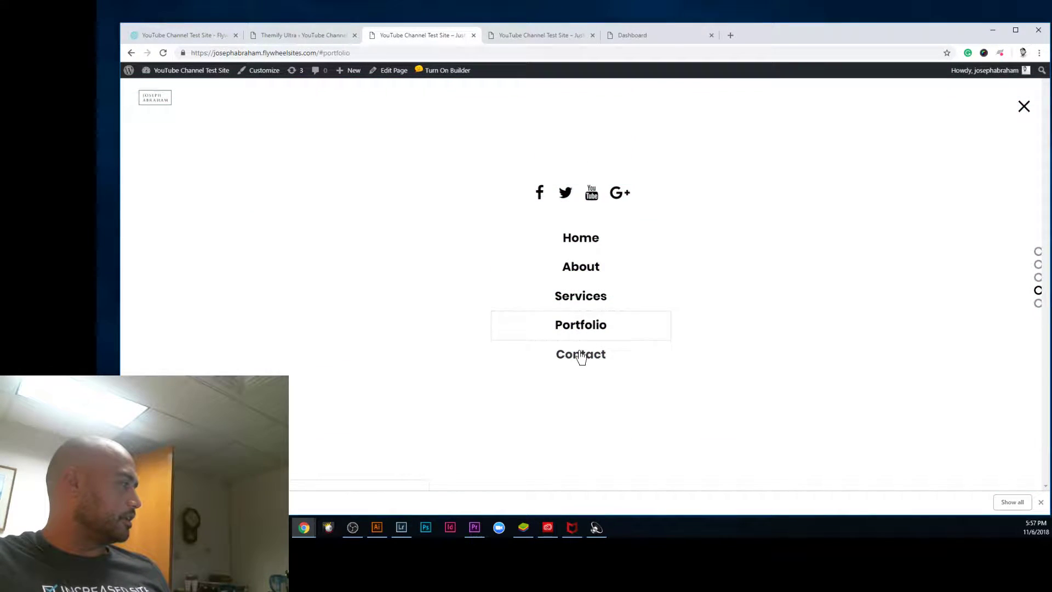
left_click(1025, 107)
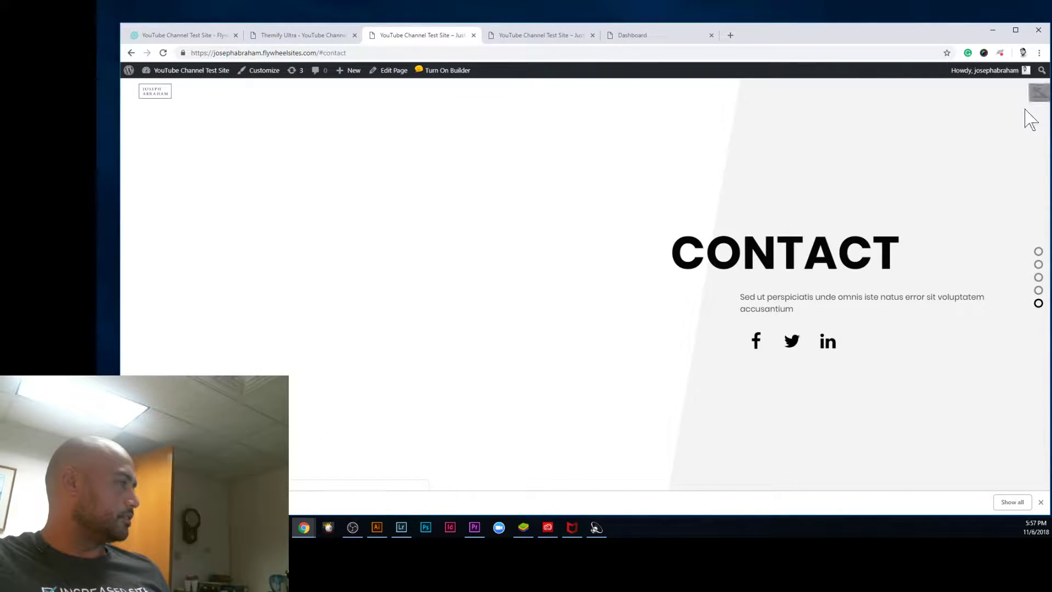
left_click(1038, 253)
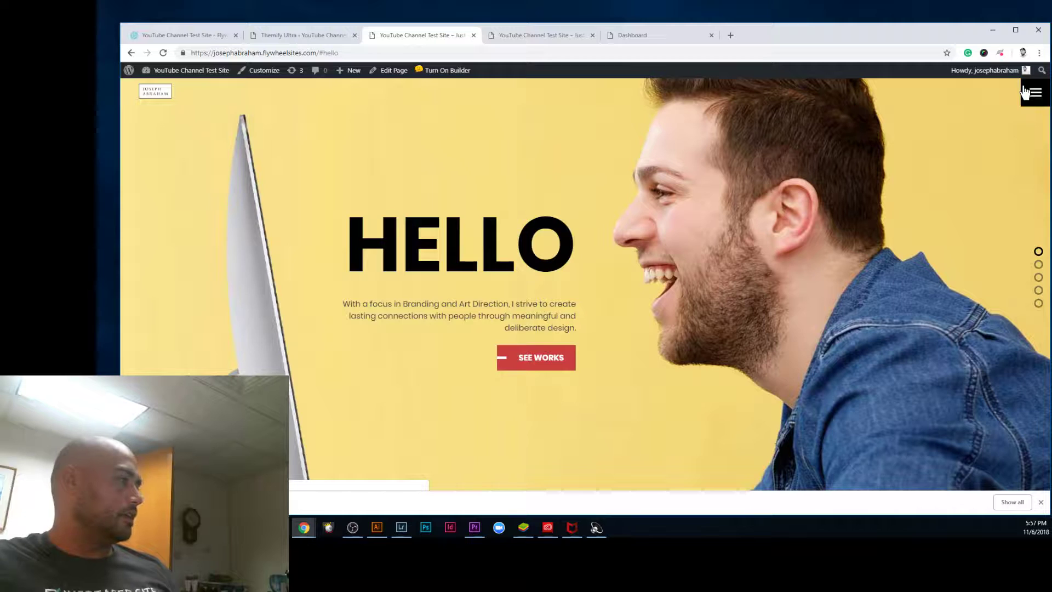
Step: Jump down through About, Services, Portfolio and Contact with the side dots, then back to Hello
left_click(1039, 265)
left_click(1038, 278)
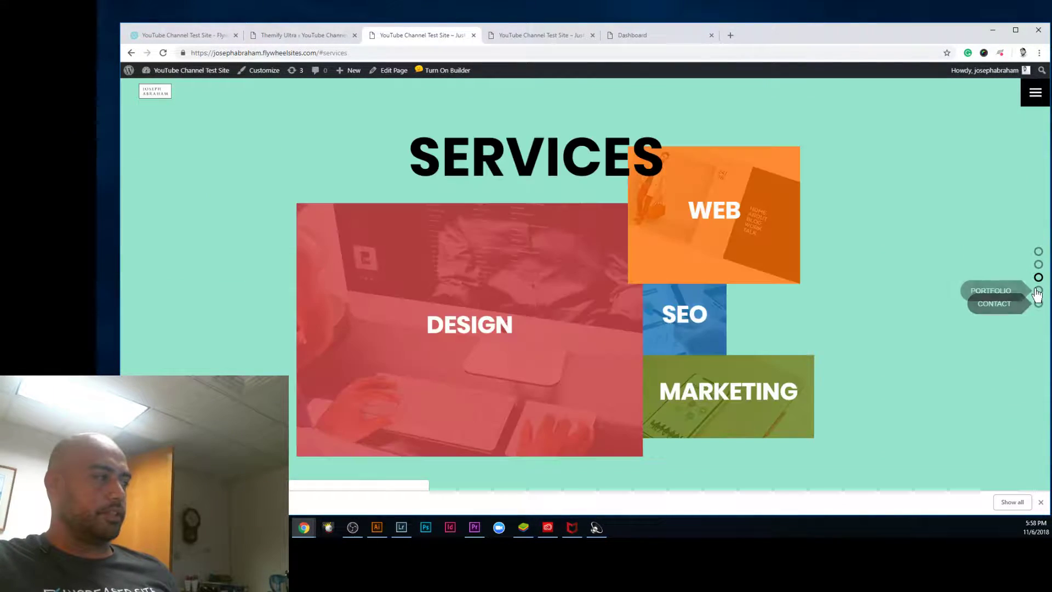
left_click(1038, 291)
left_click(1038, 305)
left_click(1038, 277)
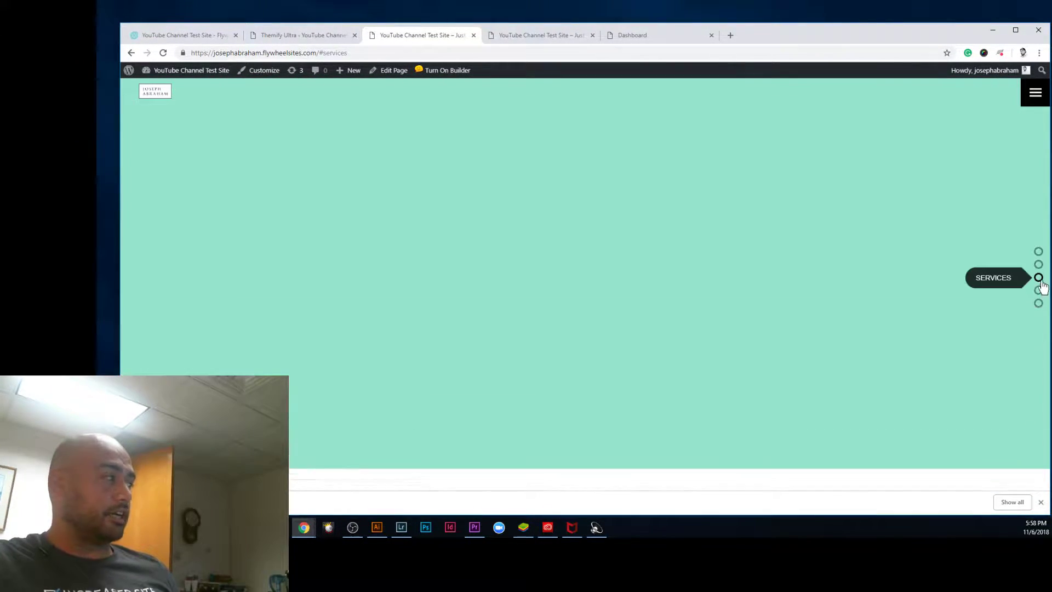
left_click(1039, 266)
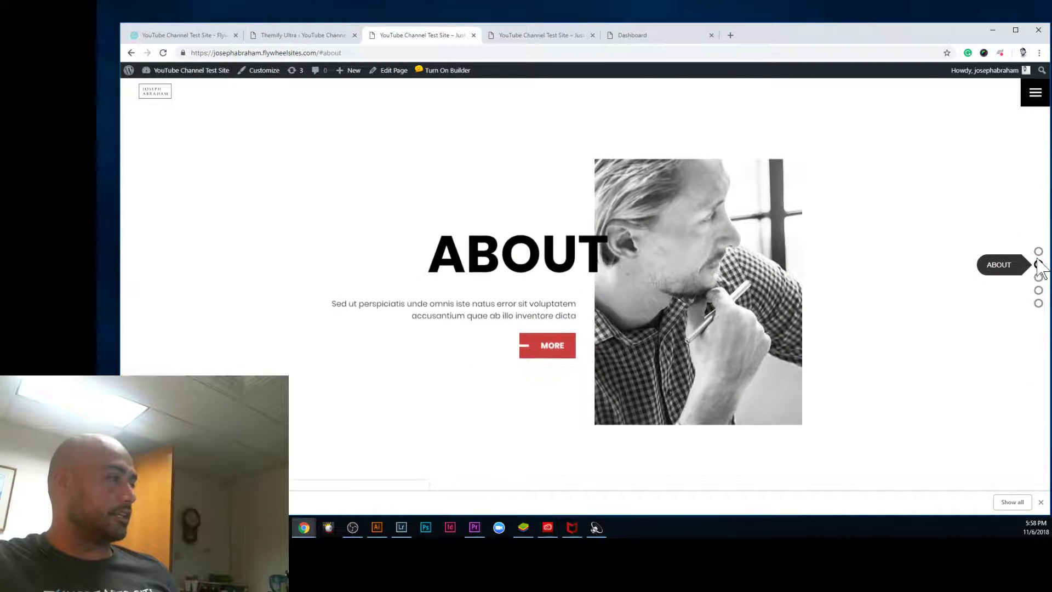
left_click(1038, 253)
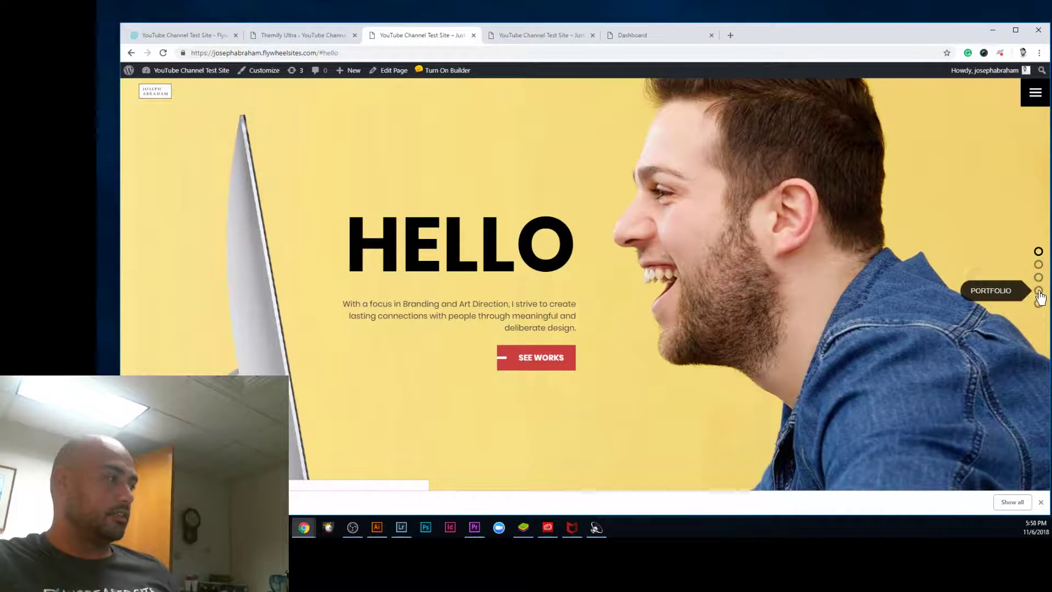
Step: Revisit Portfolio, Contact, Services and About, then bring up the site's plain posts-listing copy
left_click(1039, 304)
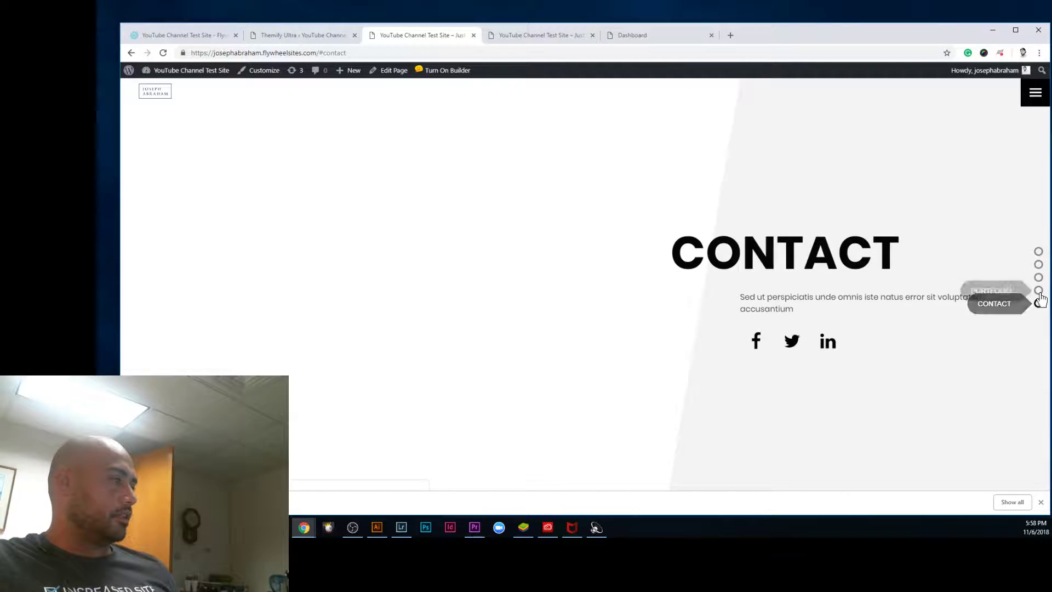
left_click(1040, 304)
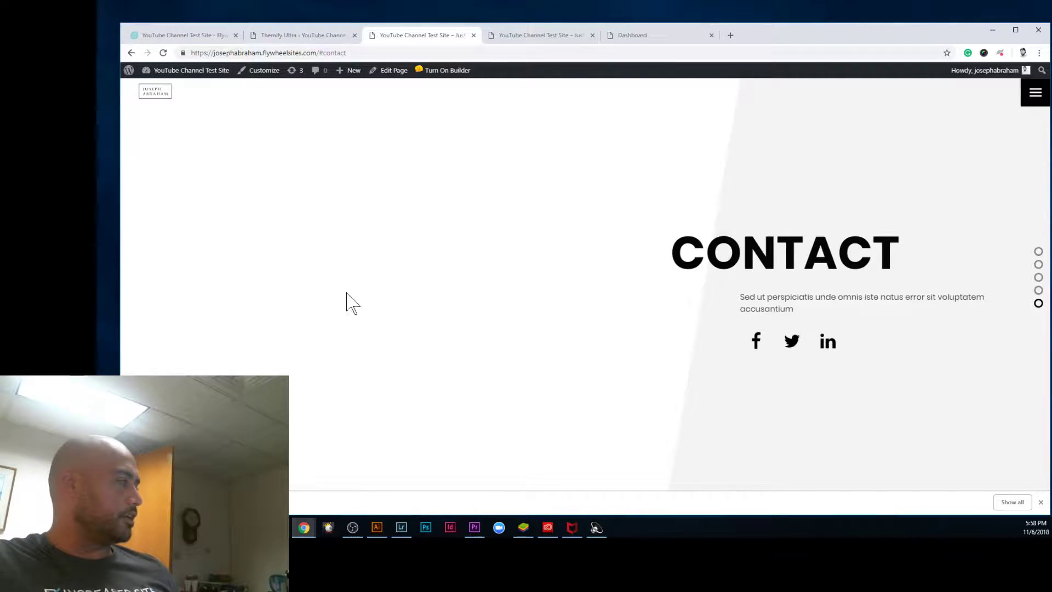
left_click(1039, 291)
left_click(1039, 278)
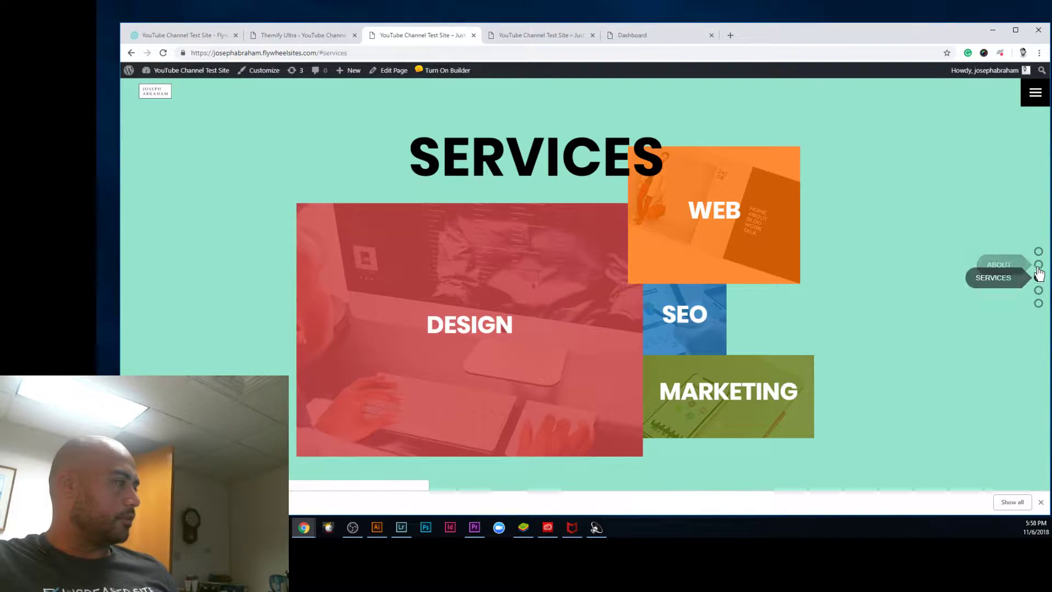
left_click(1039, 264)
left_click(514, 38)
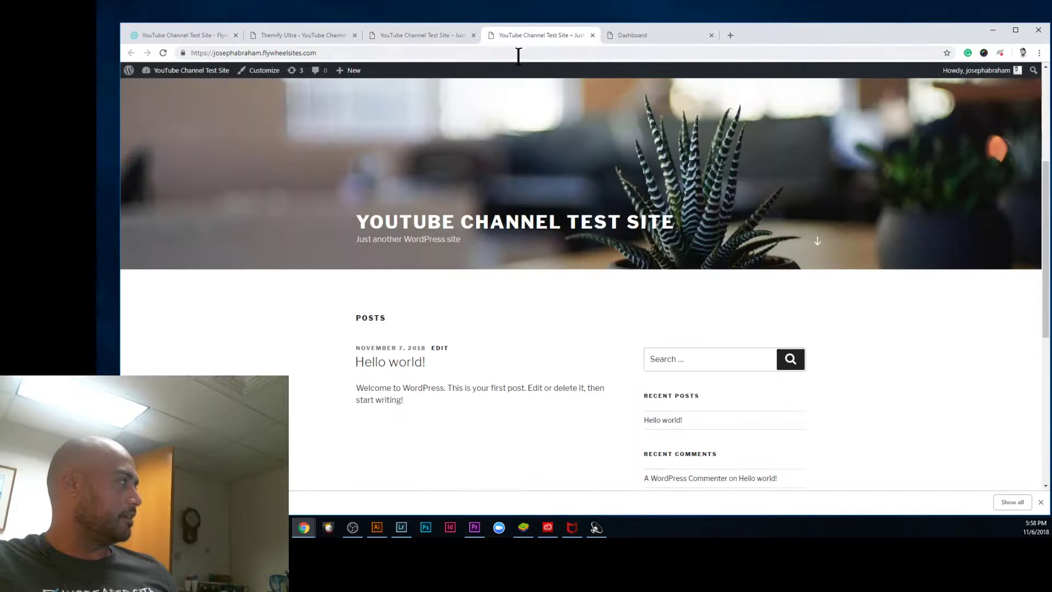
Step: Load the developer's portfolio site, browse down to its footer, then return to the Themify test site
type("josep")
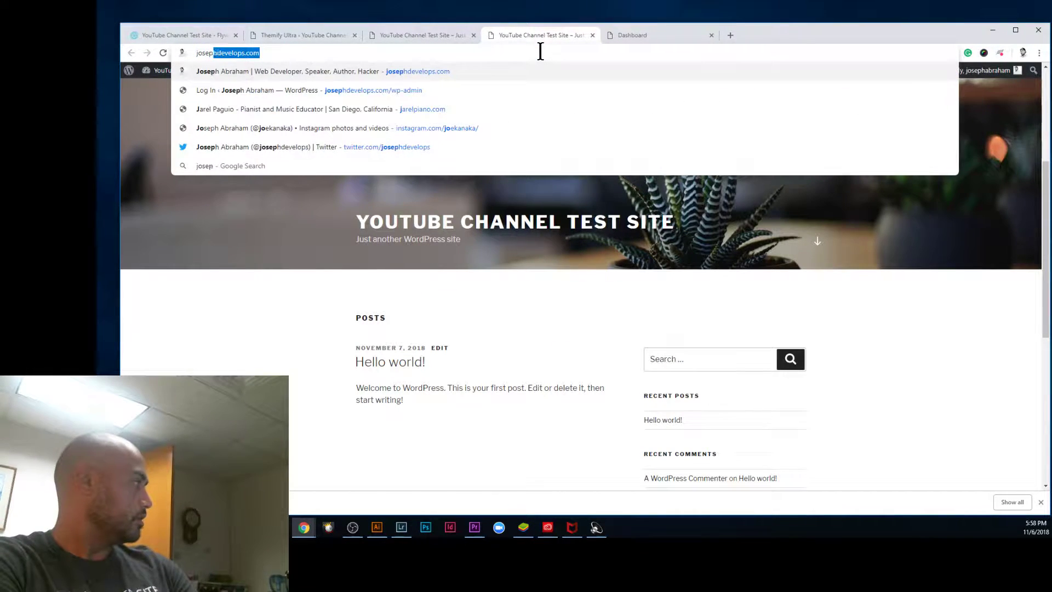
key("Return")
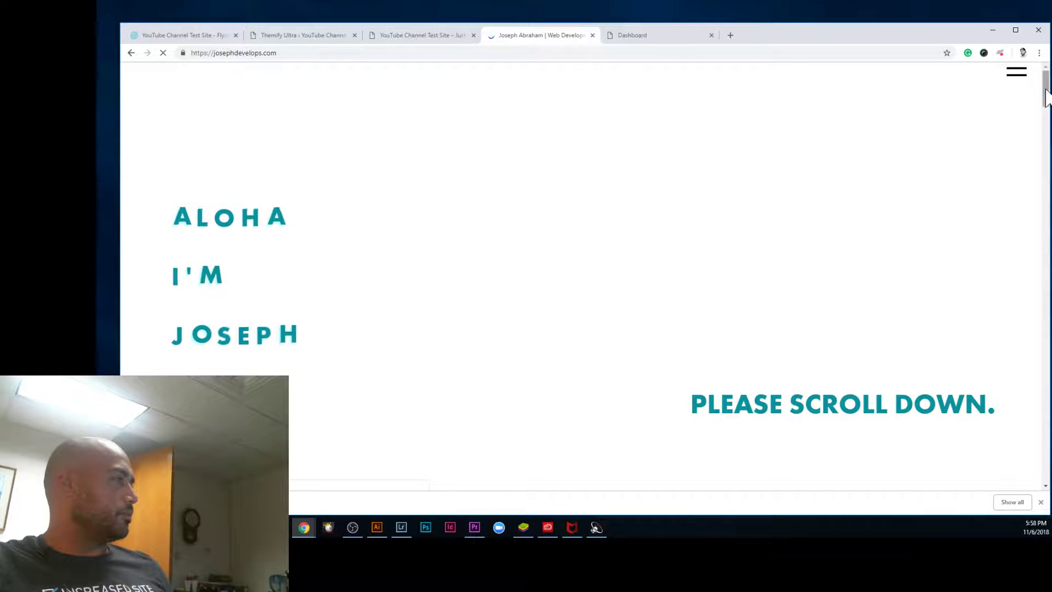
left_click(864, 404)
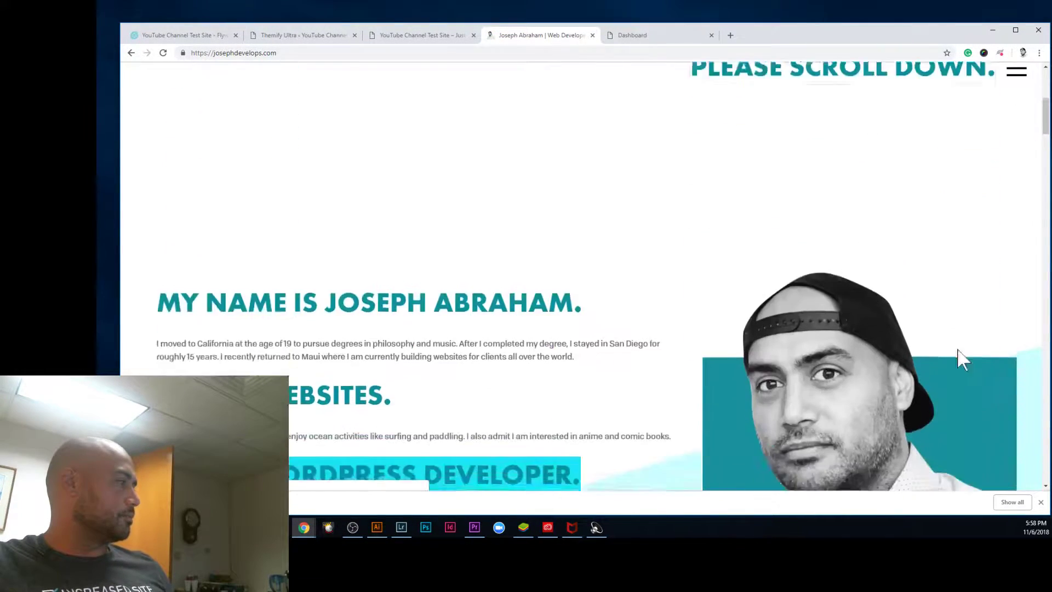
left_click_drag(1047, 132, 1043, 503)
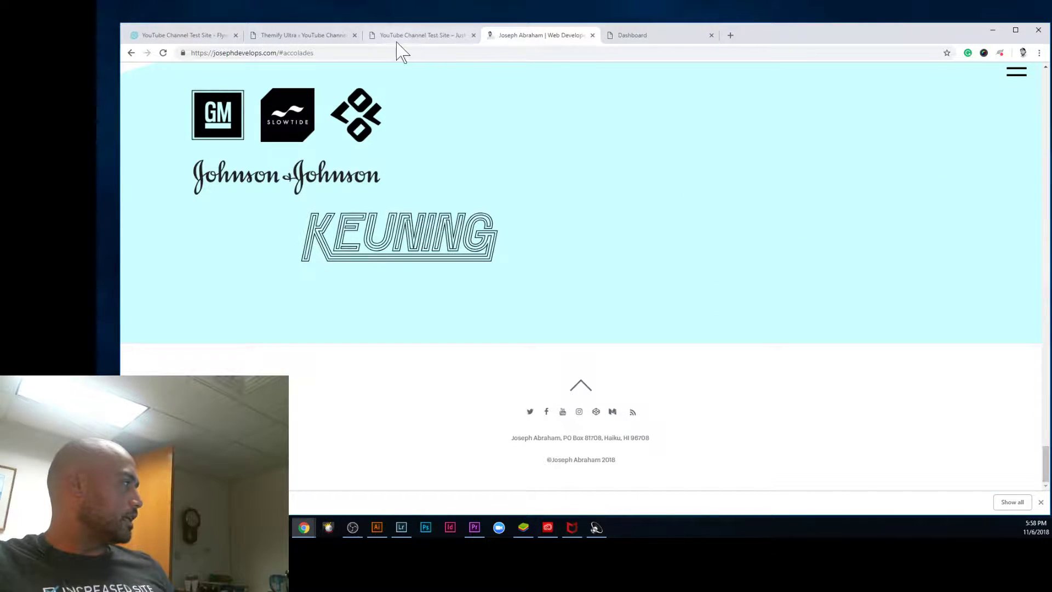
left_click(406, 35)
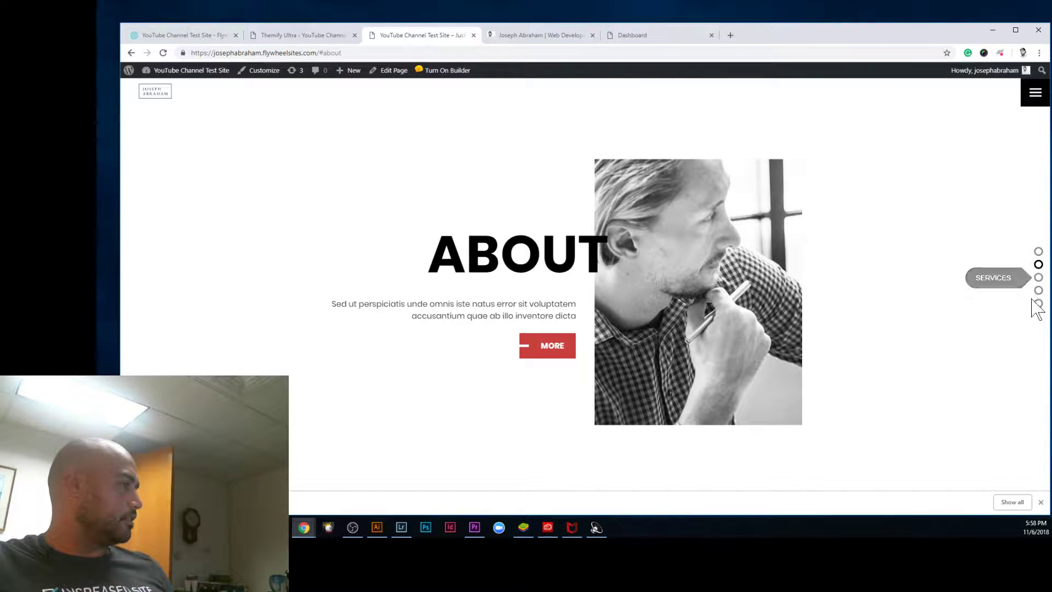
Step: Scroll down through the About and Services sections and back up to Hello
scroll(873, 322, "down", 1)
scroll(869, 321, "down", 1)
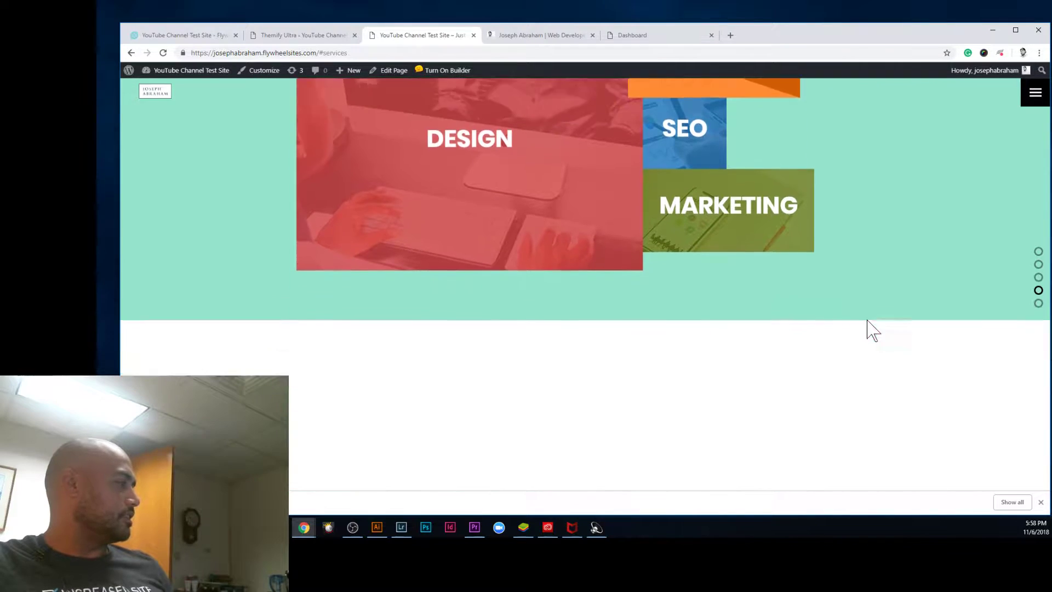
scroll(866, 318, "up", 1)
scroll(864, 319, "up", 2)
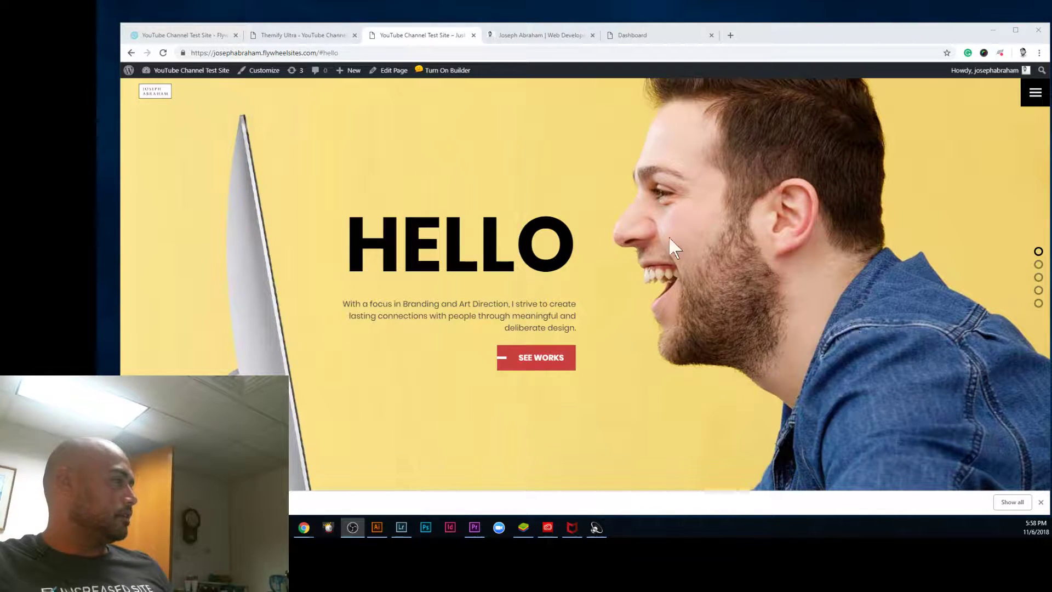
Step: Open the Home page in the editor and display its Themify Builder layout
left_click(390, 71)
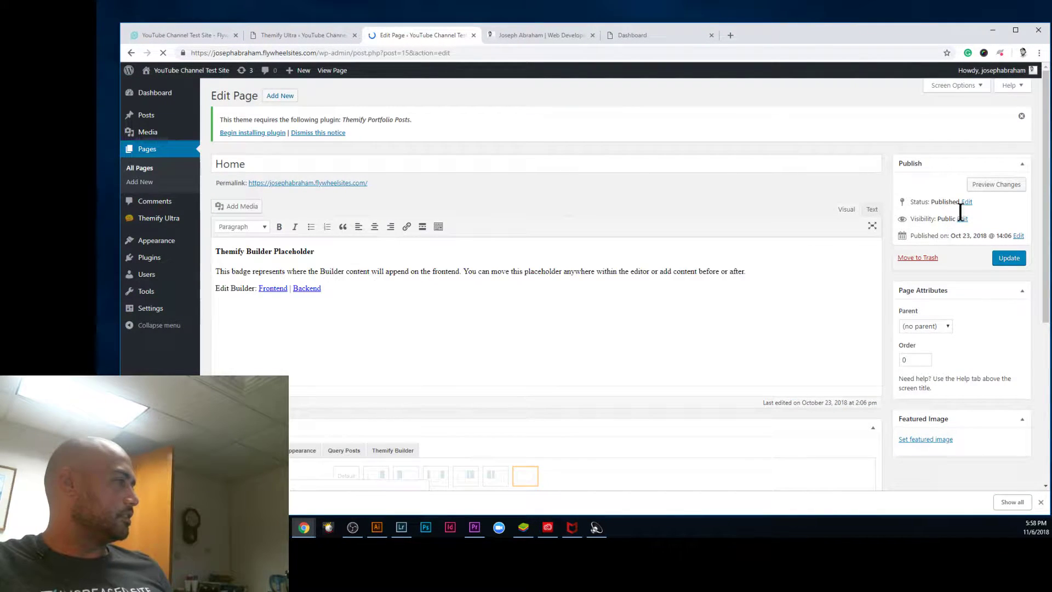
left_click_drag(1046, 143, 1045, 310)
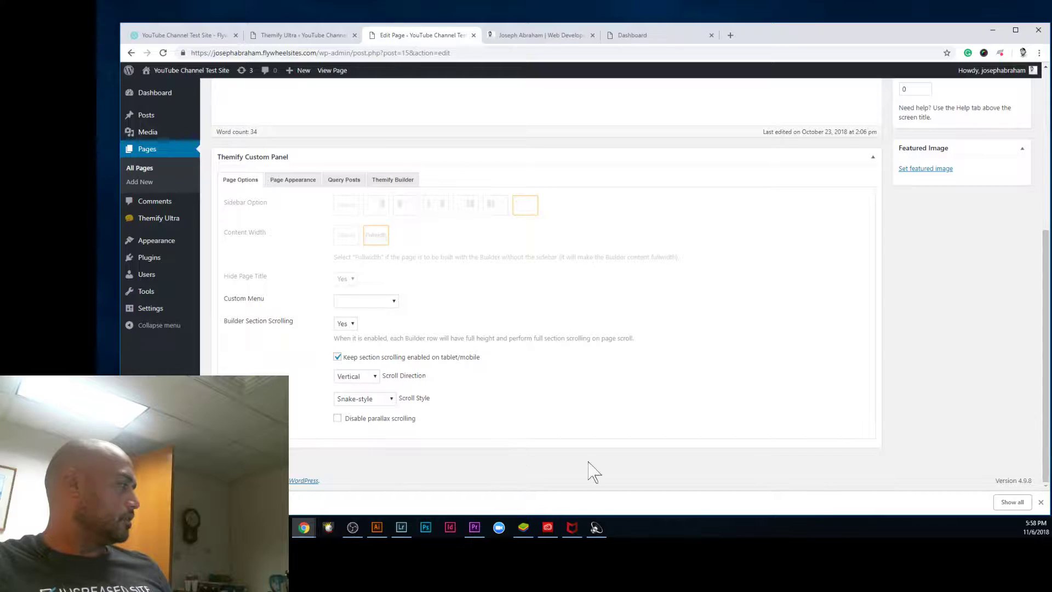
scroll(425, 369, "up", 1)
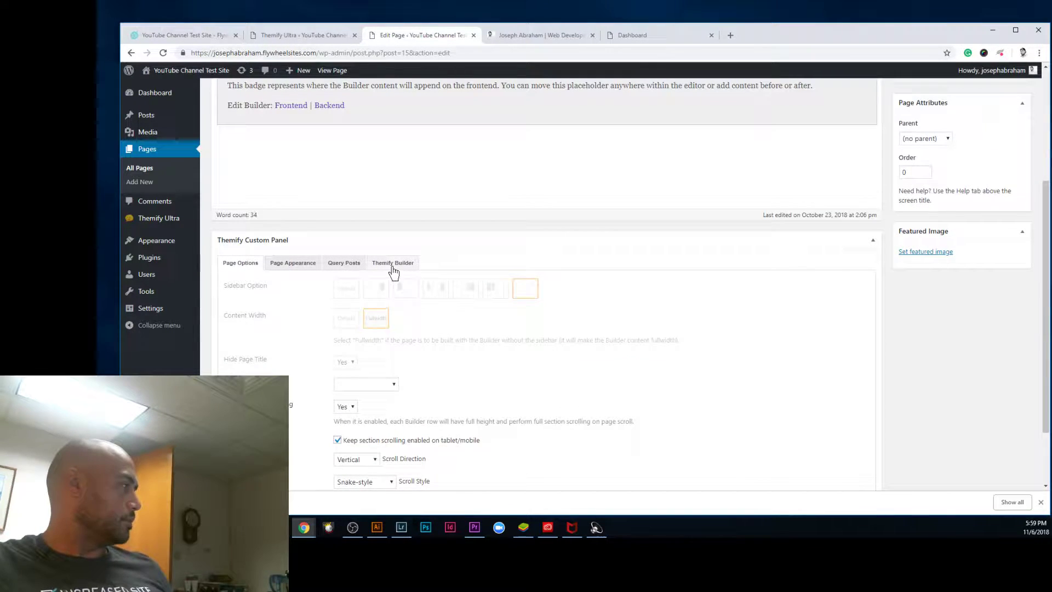
left_click(405, 265)
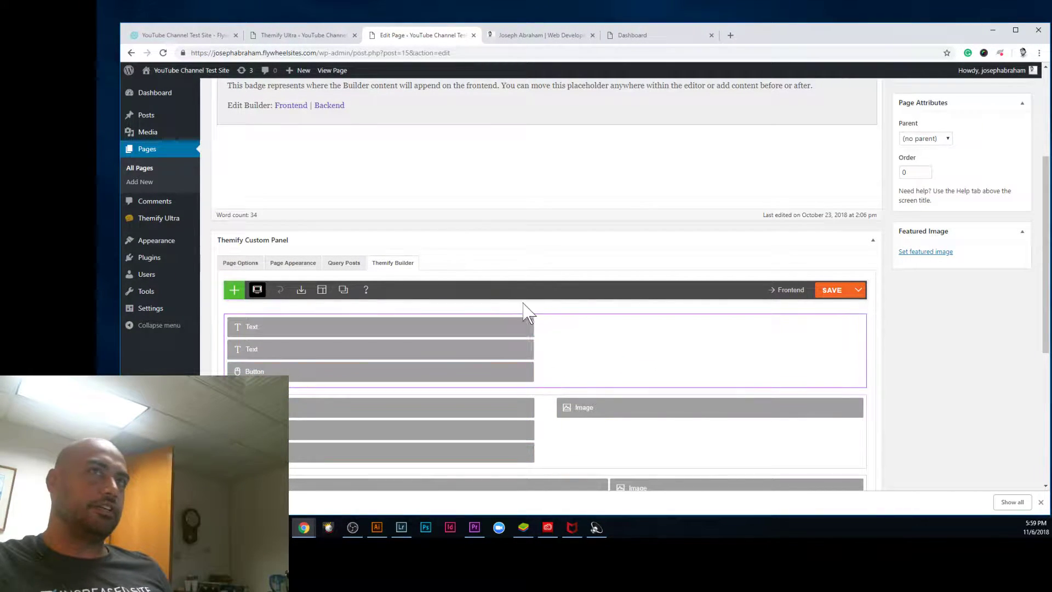
Step: Scroll through the Text, Button, Image and Icon rows, and open then close the module list
scroll(482, 341, "down", 1)
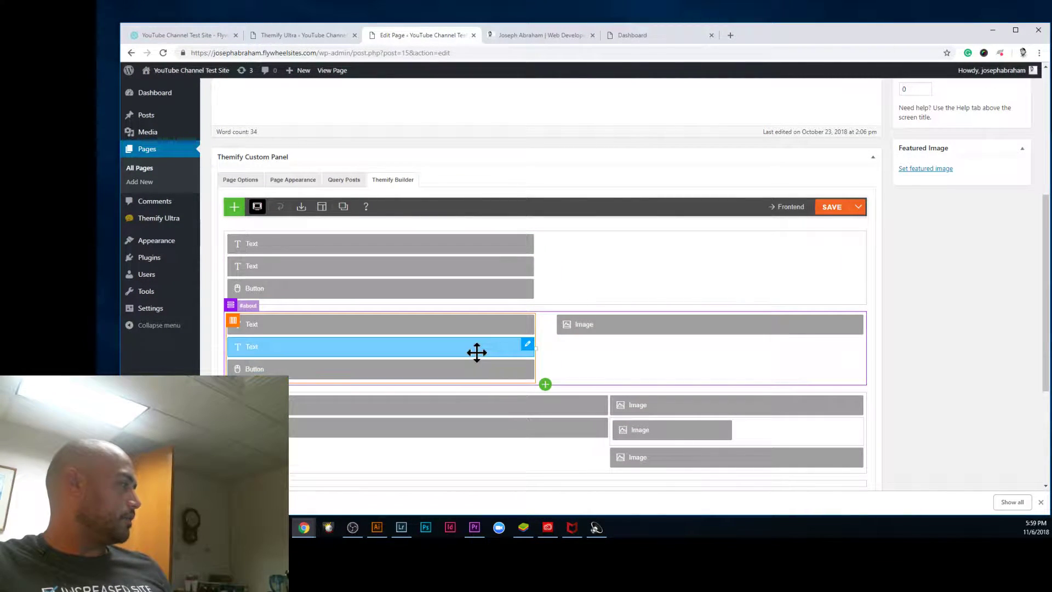
scroll(477, 352, "down", 1)
scroll(552, 353, "down", 1)
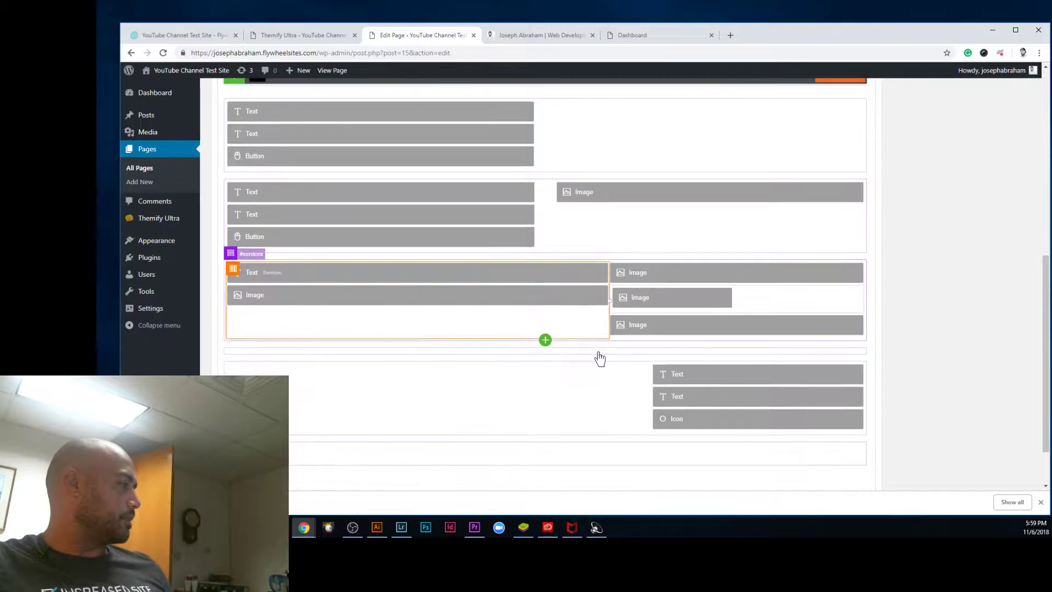
scroll(644, 313, "down", 1)
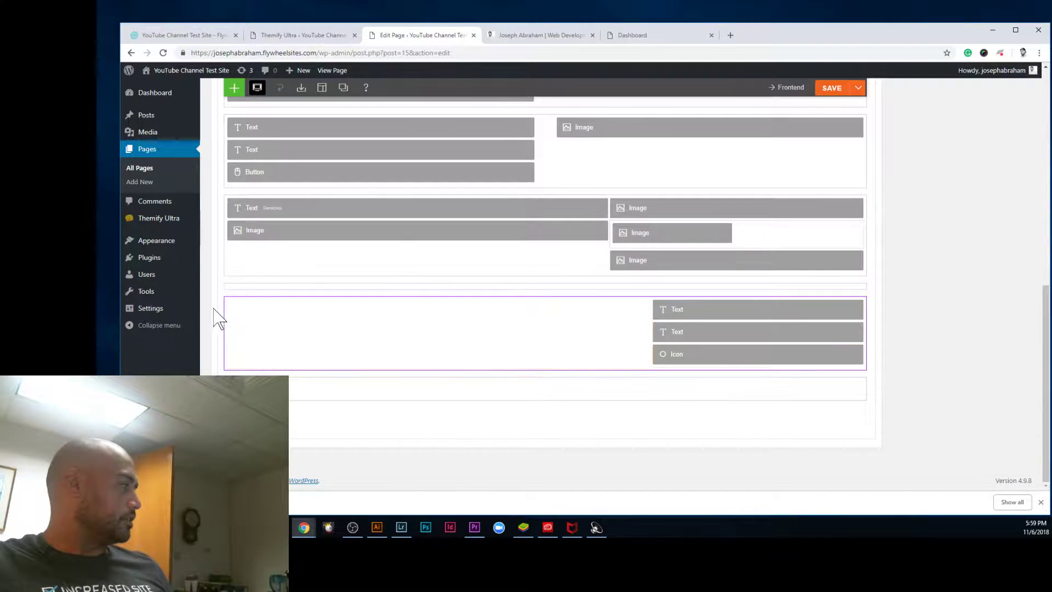
left_click_drag(529, 367, 542, 370)
left_click(546, 370)
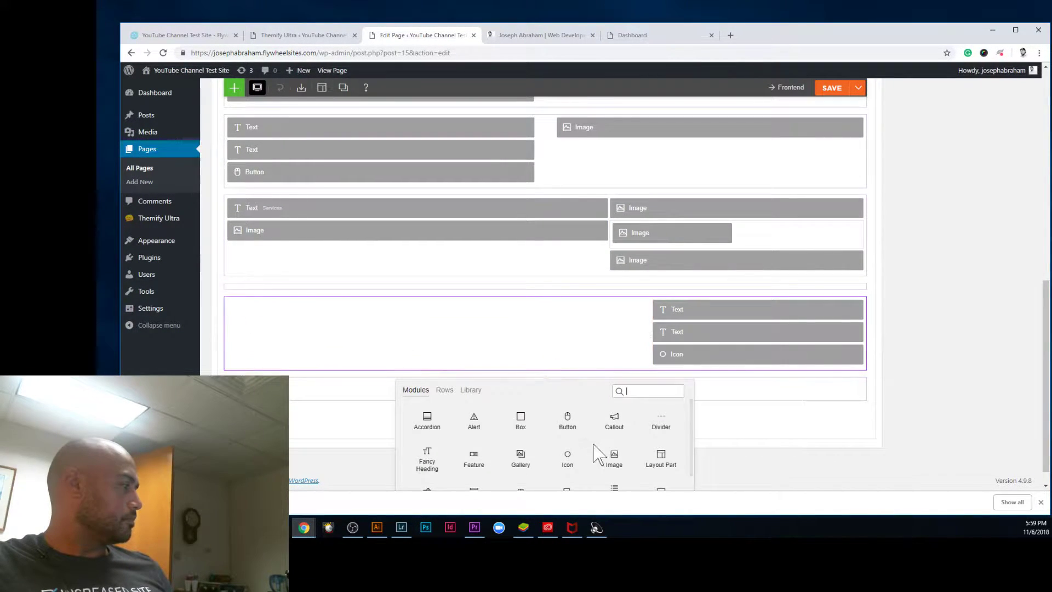
scroll(646, 458, "up", 1)
left_click(842, 468)
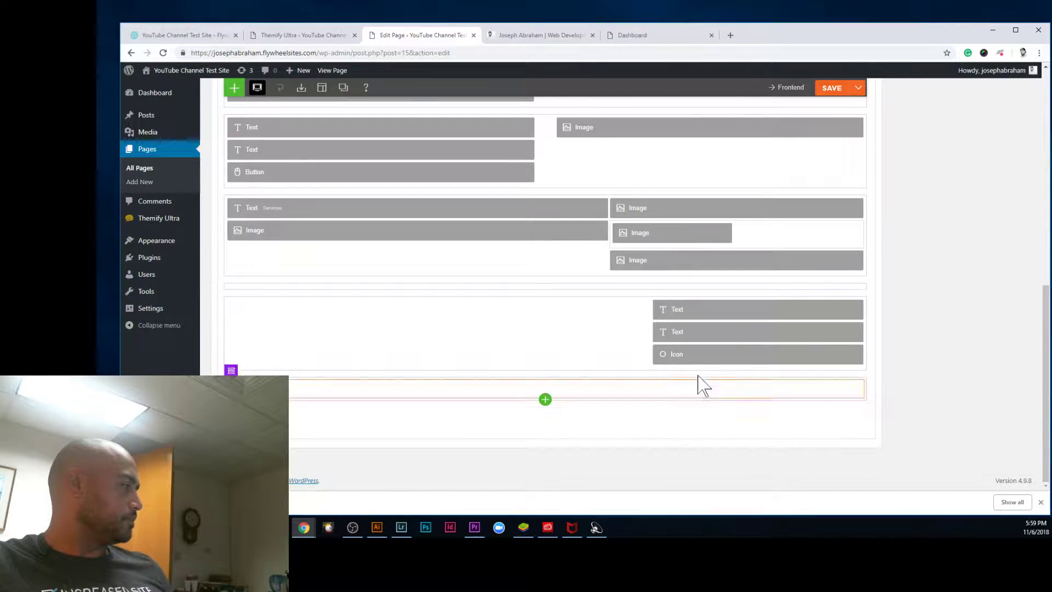
scroll(690, 396, "up", 4)
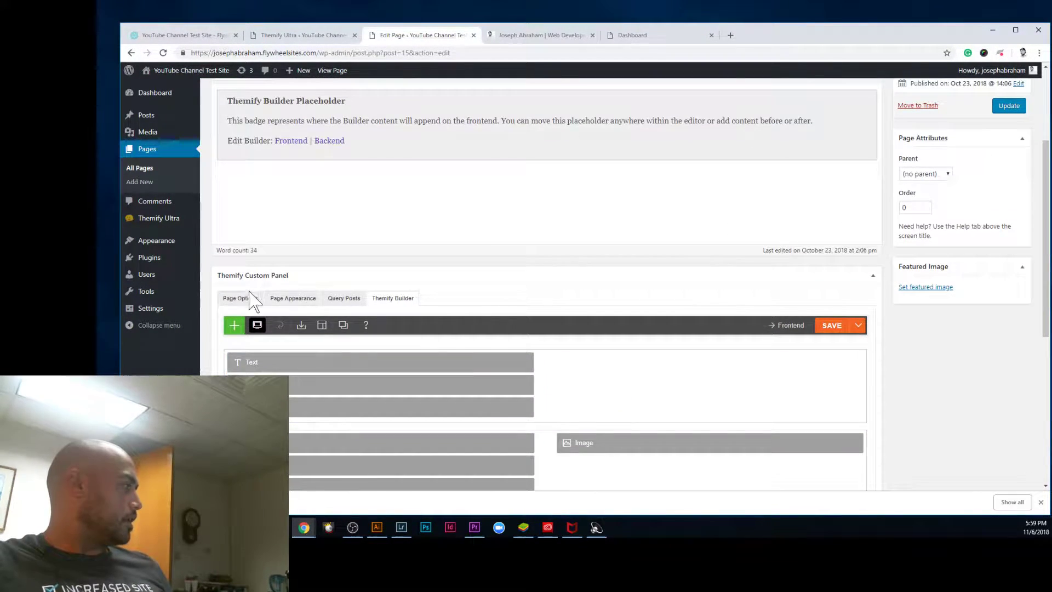
Step: Set Builder Section Scrolling to No in Page Options, update the page, and right-click the permalink
left_click(252, 297)
scroll(526, 333, "down", 2)
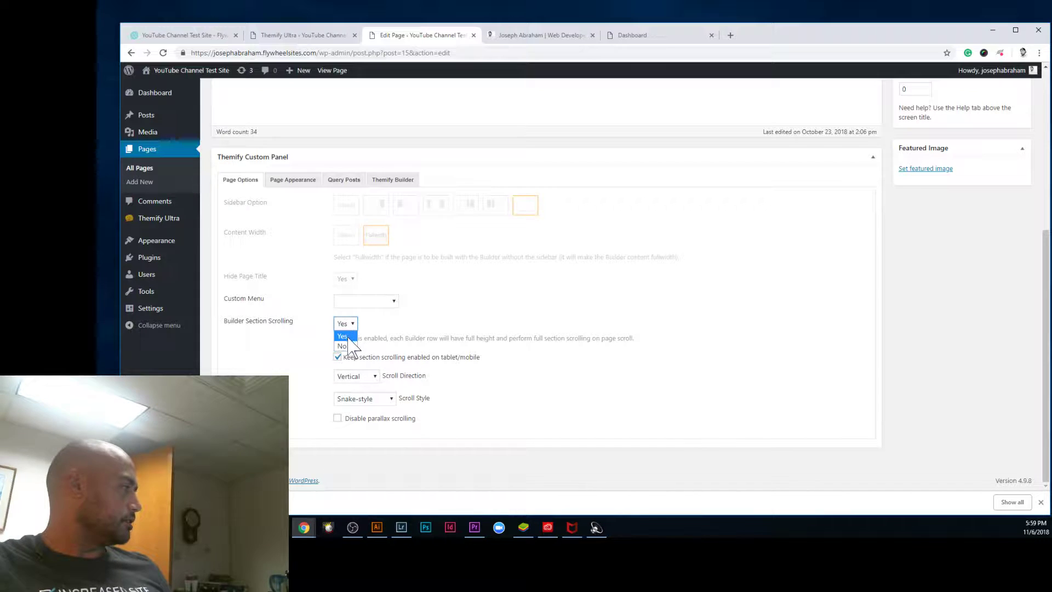
left_click(342, 346)
scroll(975, 361, "up", 2)
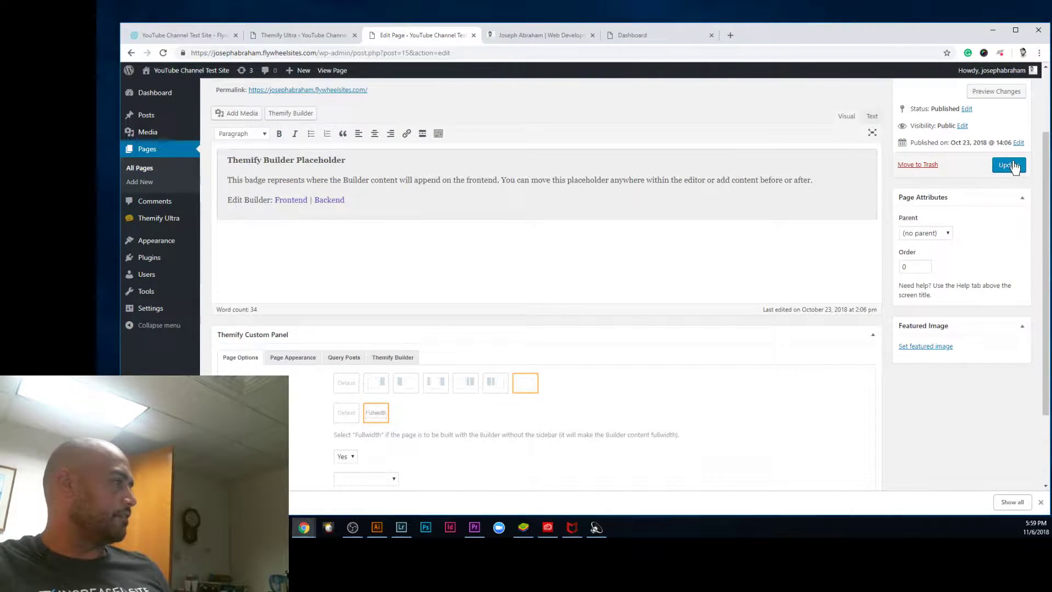
left_click(1009, 165)
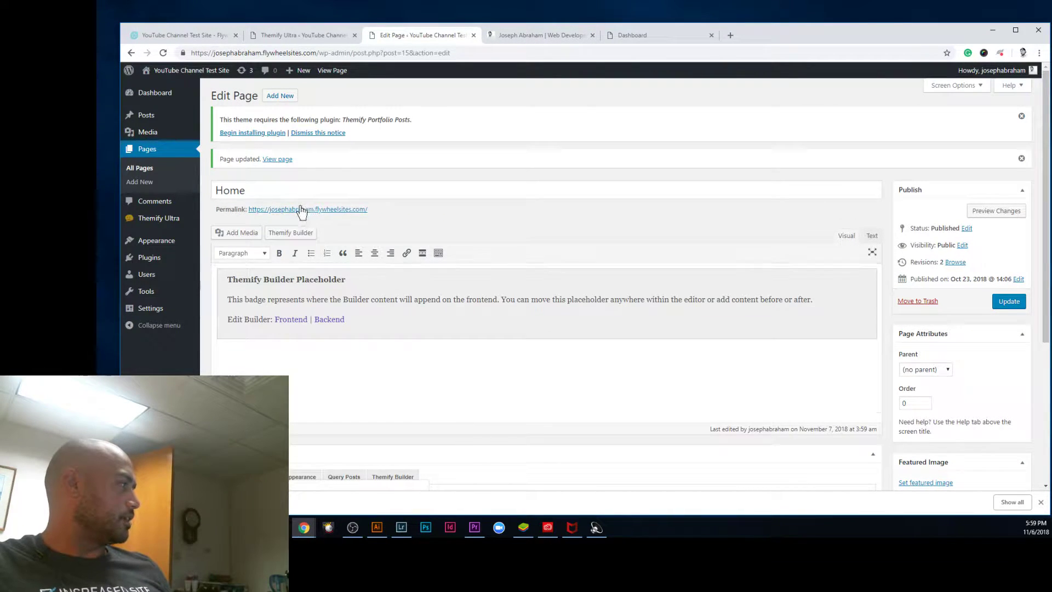
right_click(300, 208)
left_click(329, 212)
left_click(704, 35)
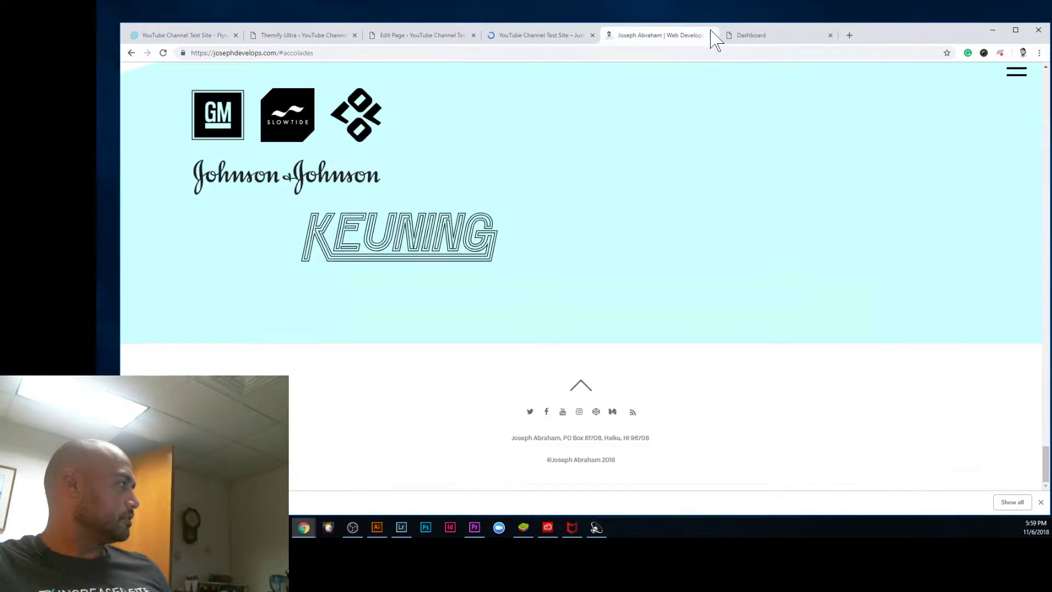
left_click(551, 38)
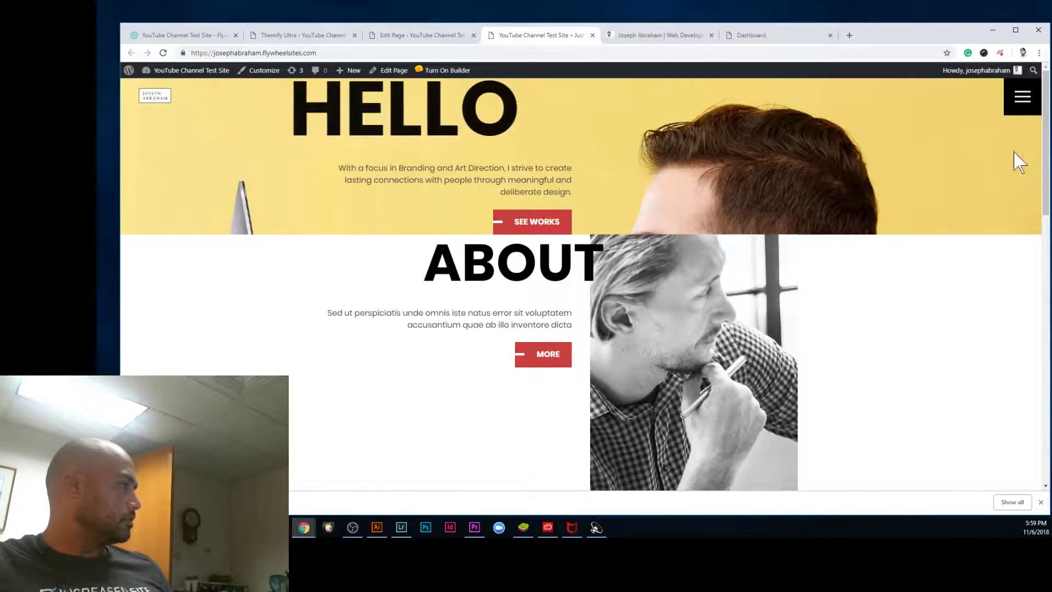
mouse_move(1045, 99)
left_mouse_down()
mouse_move(1045, 367)
mouse_move(1045, 99)
left_mouse_up()
scroll(1026, 263, "down", 10)
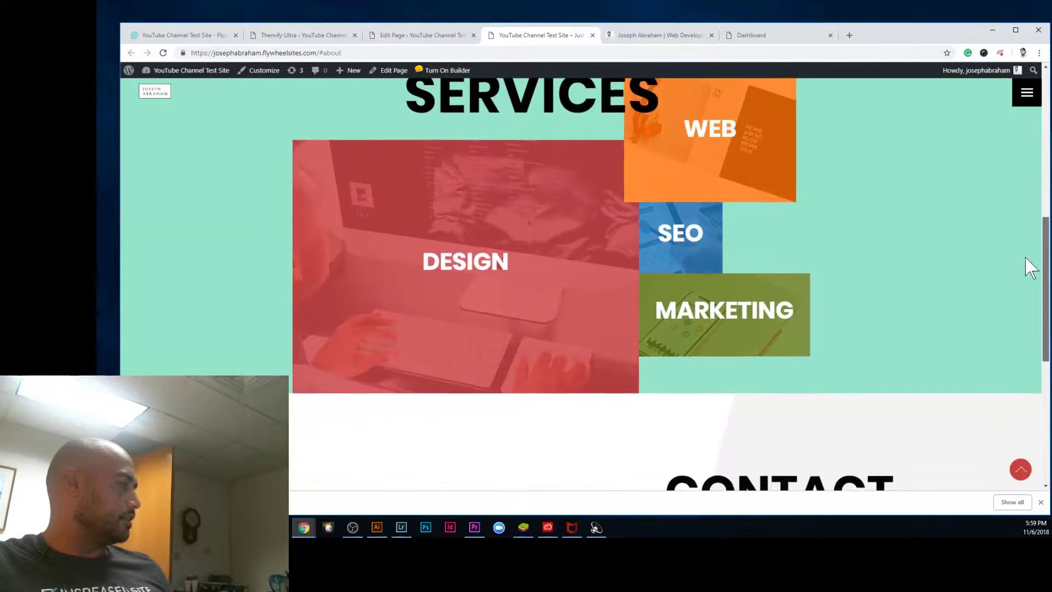
scroll(1015, 348, "up", 6)
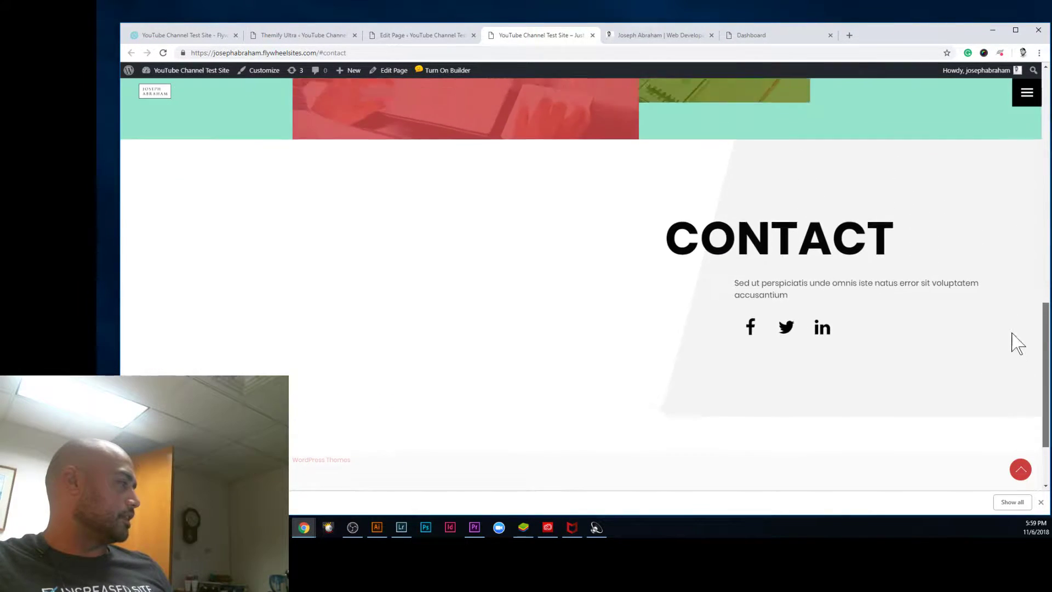
scroll(1006, 249, "down", 5)
scroll(1016, 285, "up", 10)
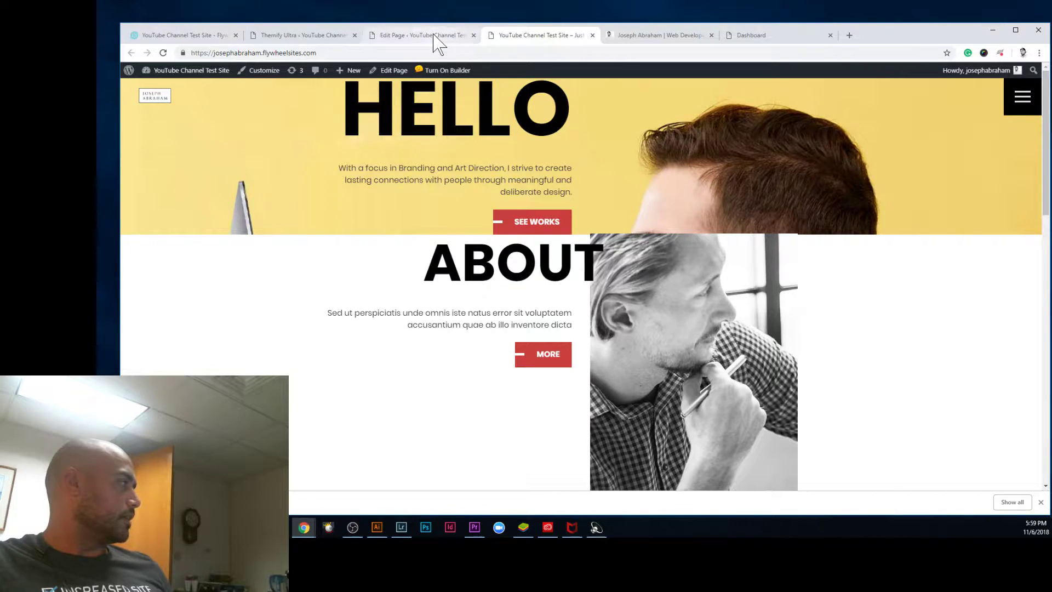
Step: Set Builder Section Scrolling to Yes, Scroll Direction to Horizontal, keep Snake-style, and update
left_click(434, 37)
scroll(362, 406, "down", 3)
scroll(350, 422, "down", 2)
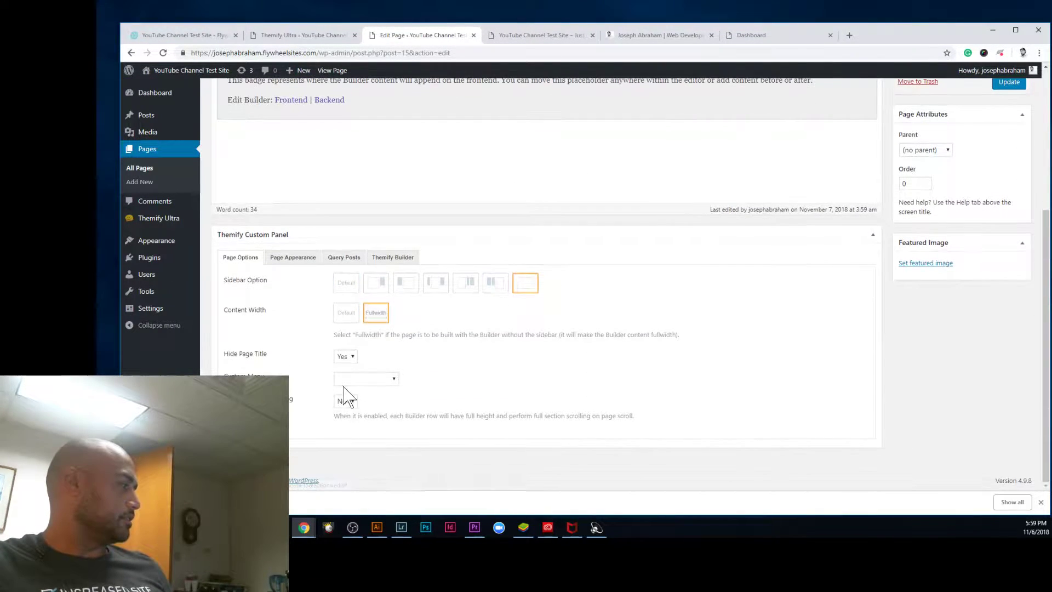
left_click(346, 401)
left_click(343, 412)
scroll(462, 433, "down", 1)
scroll(462, 433, "down", 2)
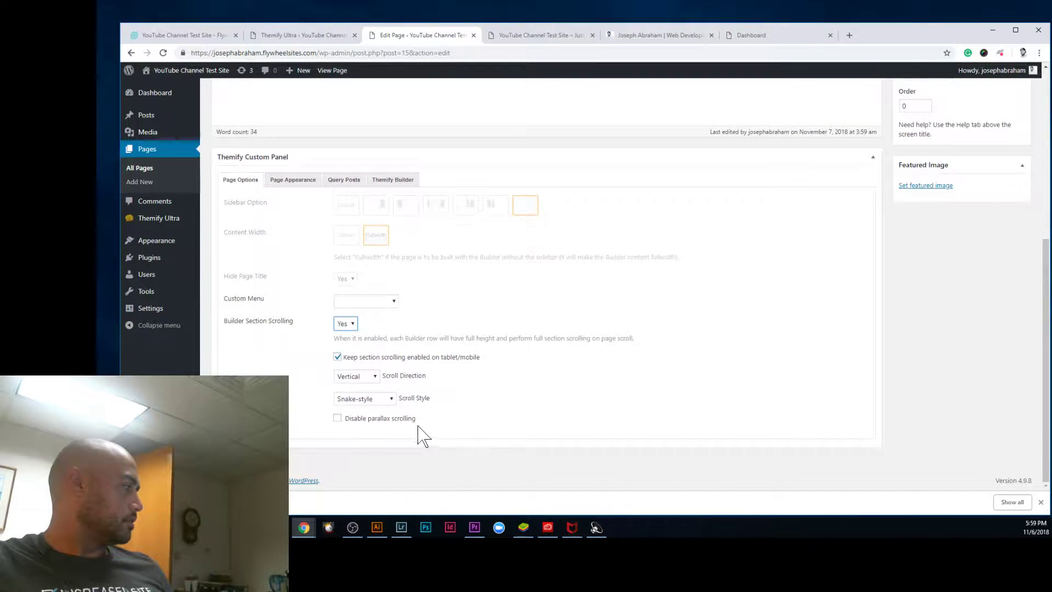
left_click(360, 400)
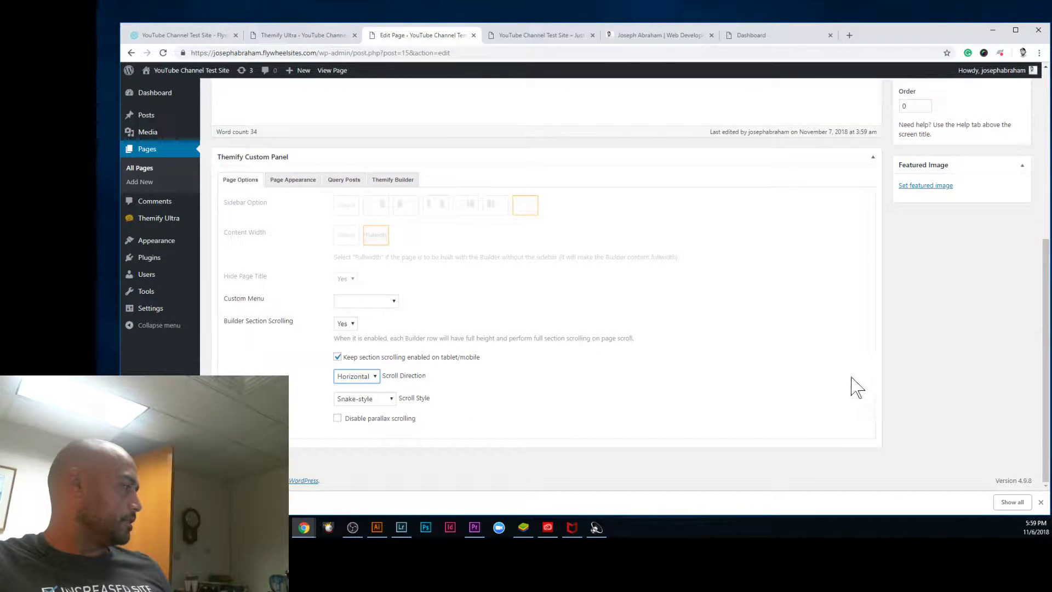
left_click(361, 400)
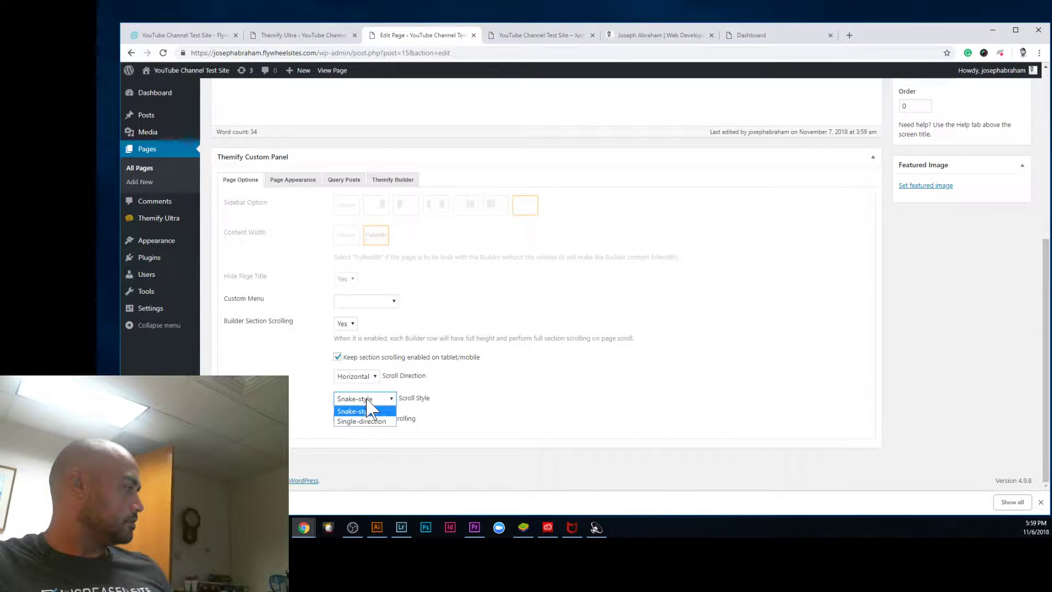
left_click(952, 327)
scroll(954, 385, "up", 6)
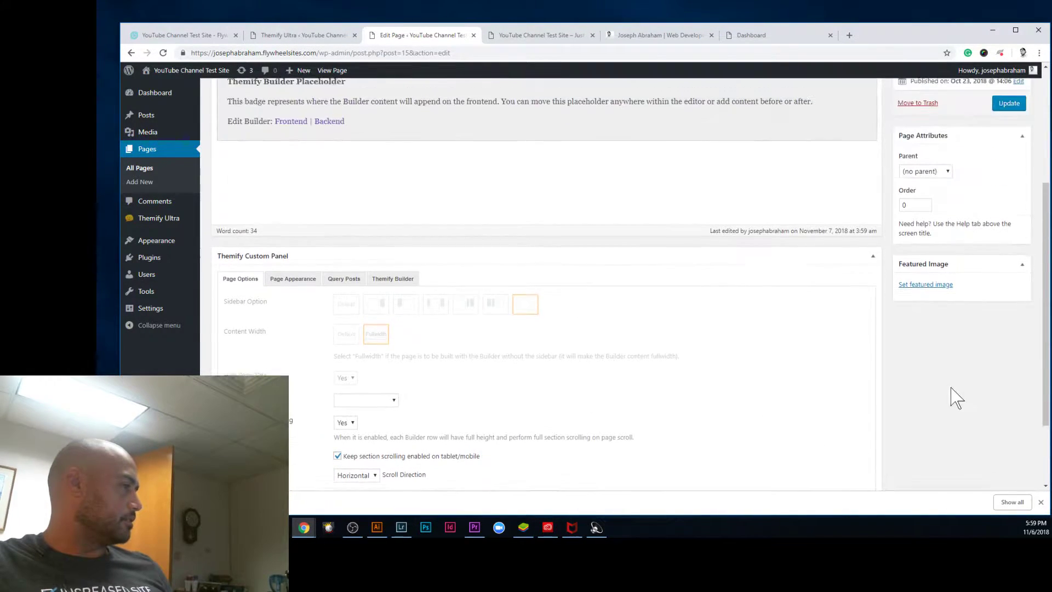
left_click(1009, 302)
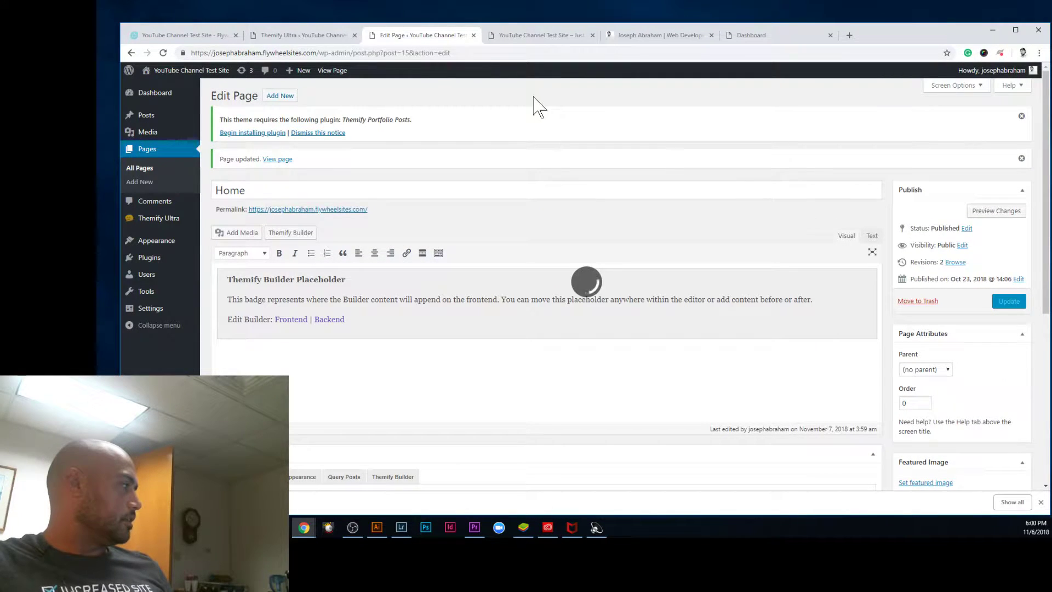
left_click(526, 36)
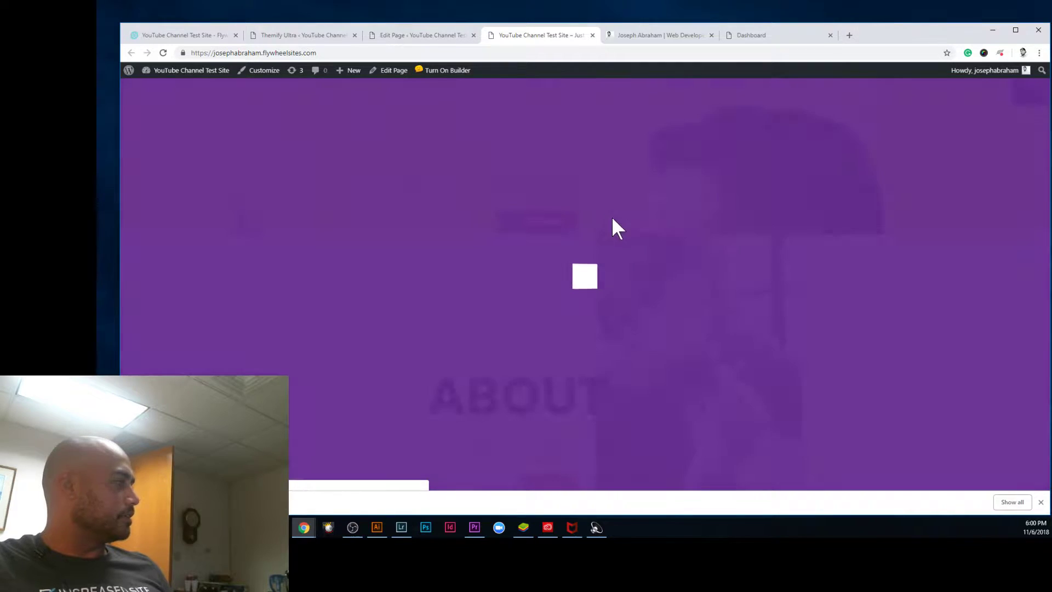
scroll(630, 241, "down", 1)
scroll(627, 231, "down", 2)
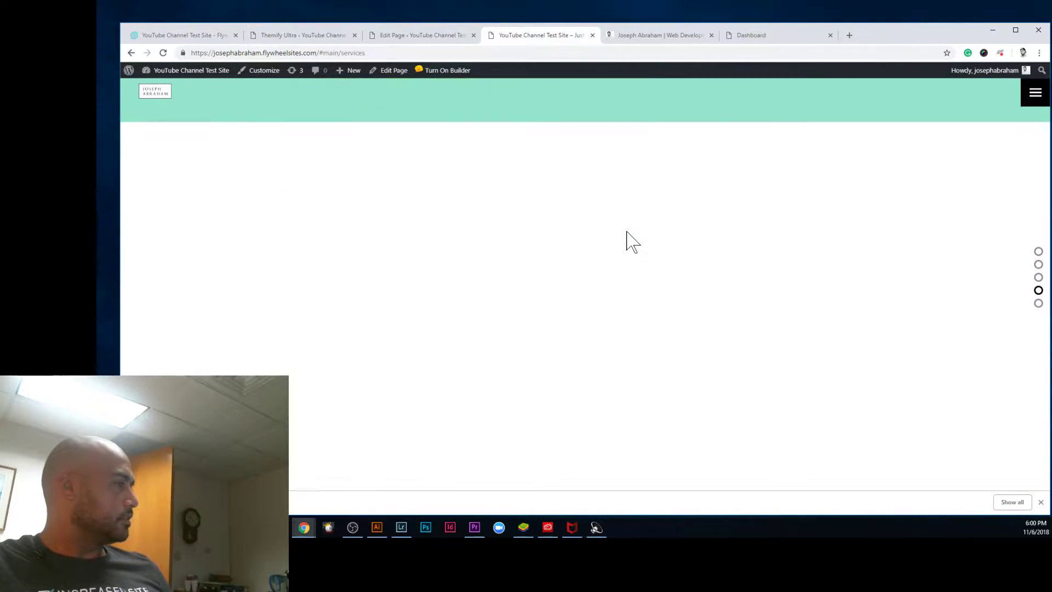
scroll(623, 232, "up", 2)
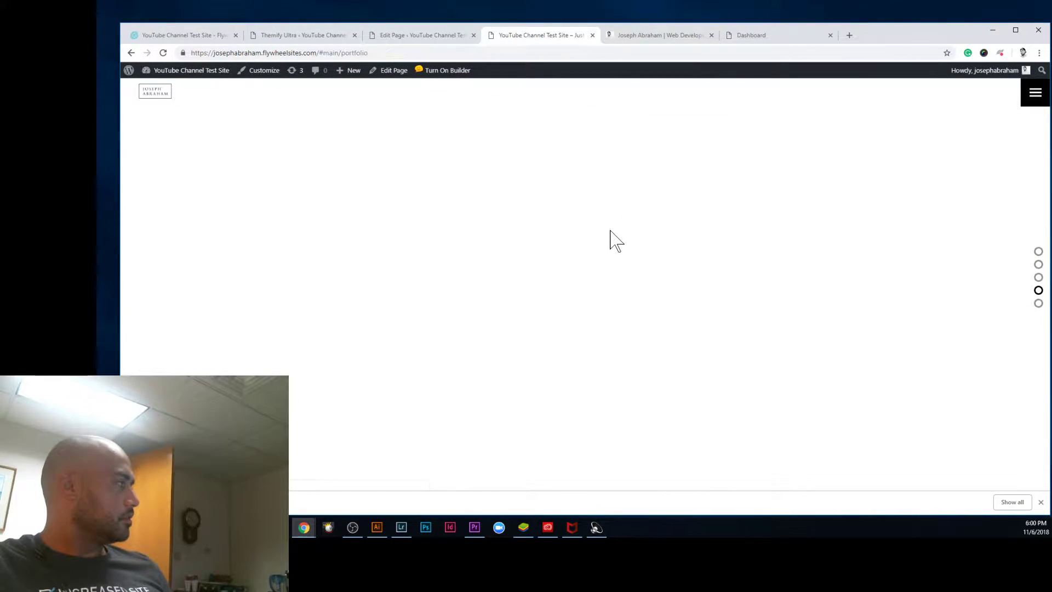
scroll(754, 254, "up", 2)
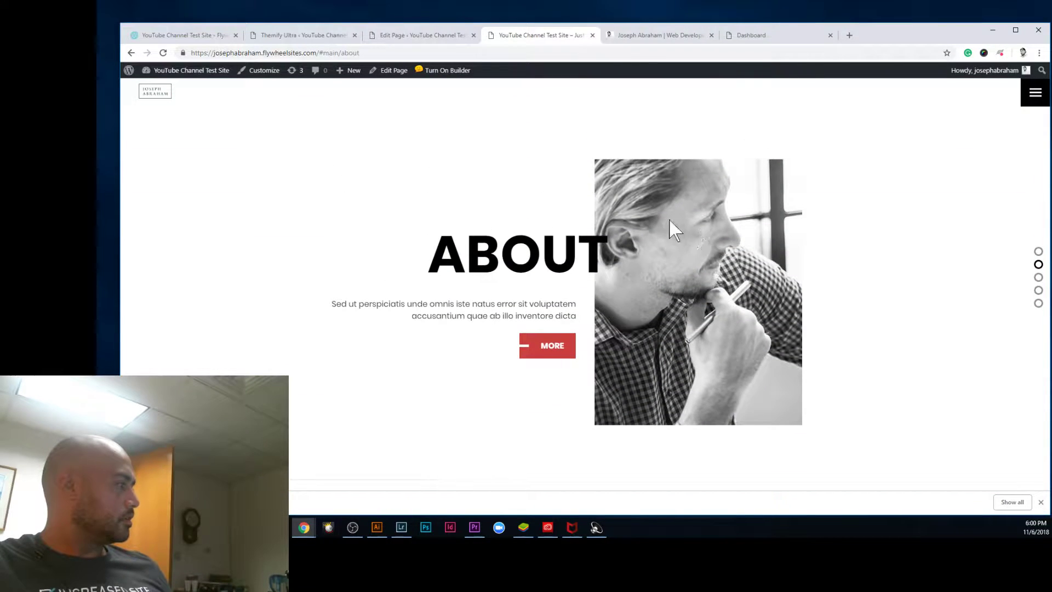
scroll(586, 173, "down", 2)
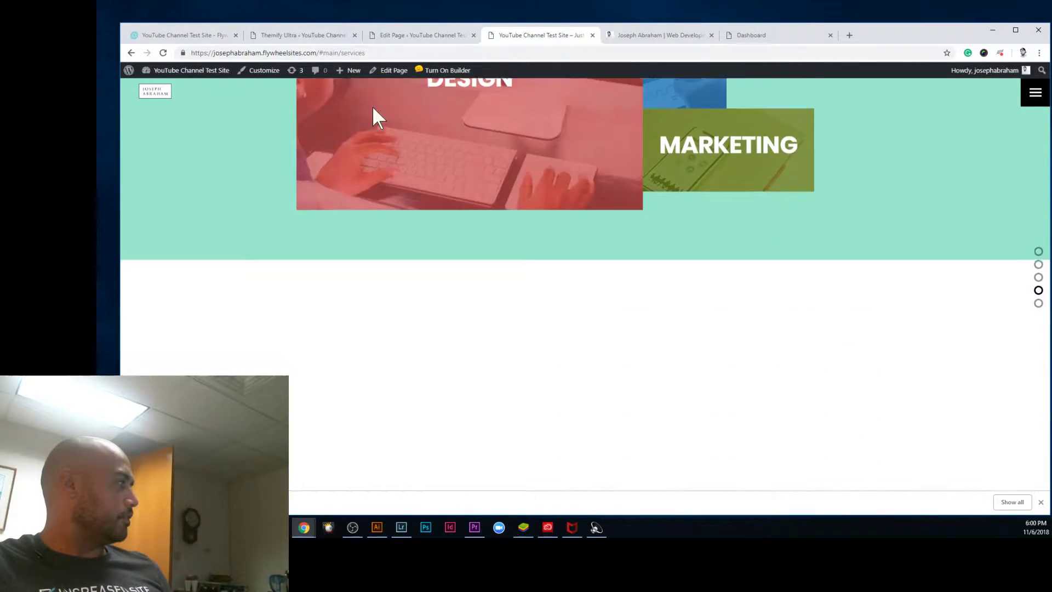
left_click(422, 35)
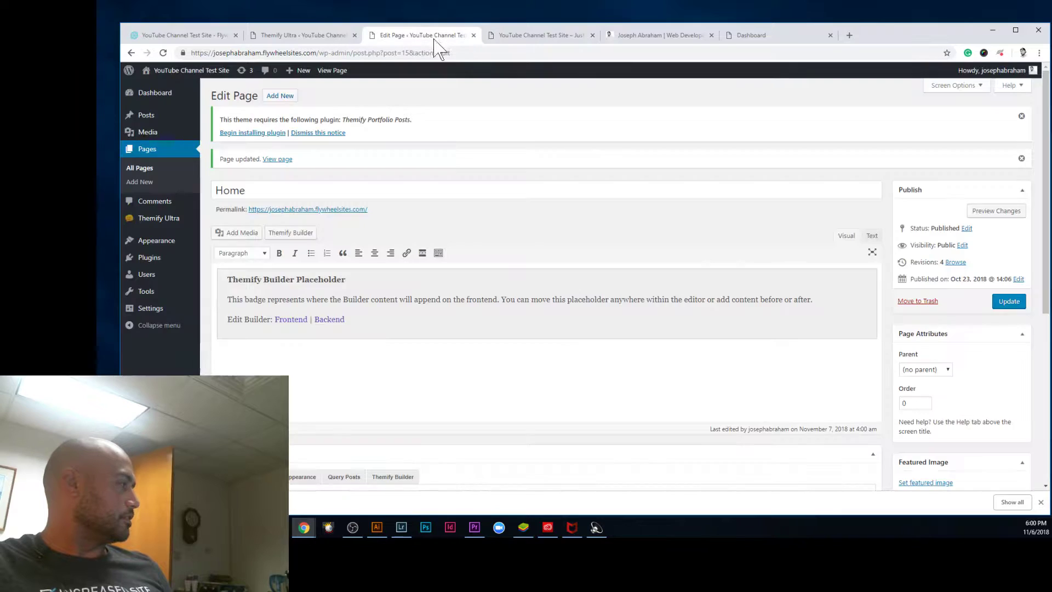
Step: Change scrolling to Vertical with Single-direction style, update the page, and view the live site
scroll(350, 337, "down", 2)
scroll(342, 356, "down", 3)
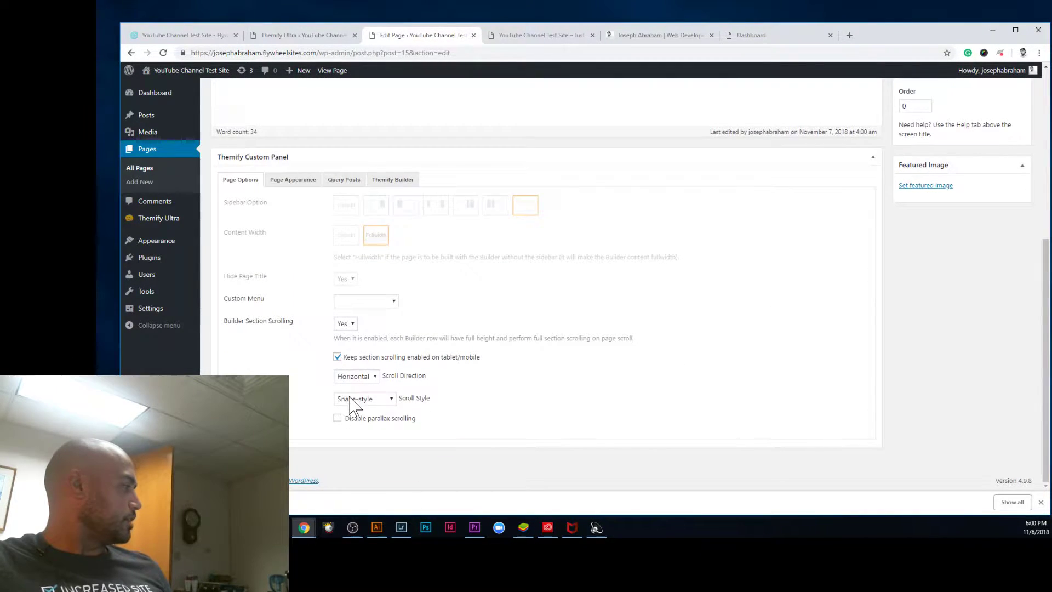
left_click(474, 399)
left_click(378, 398)
left_click(377, 412)
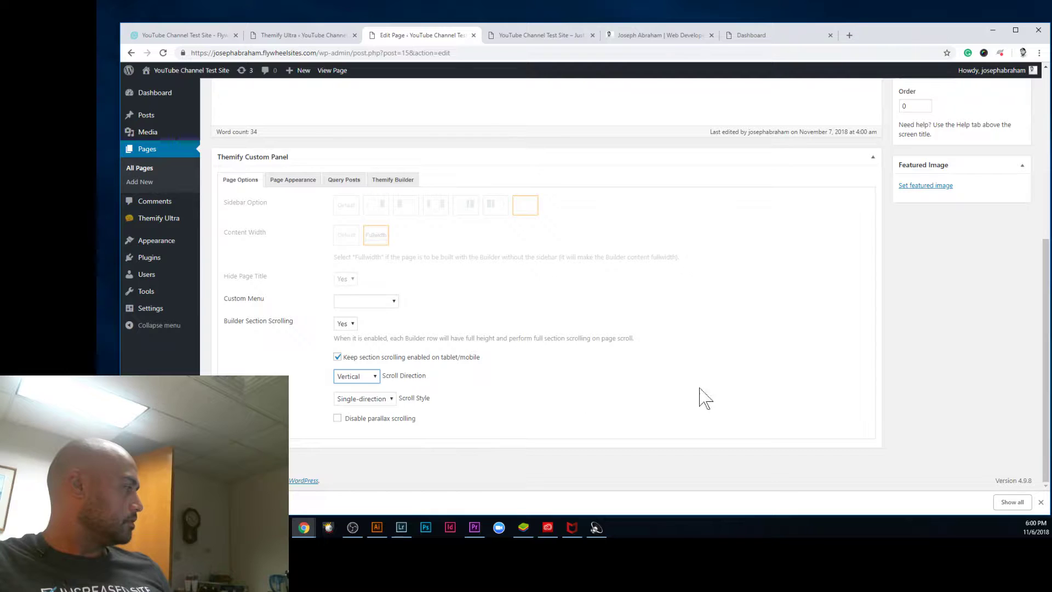
scroll(965, 345, "up", 5)
left_click(1009, 301)
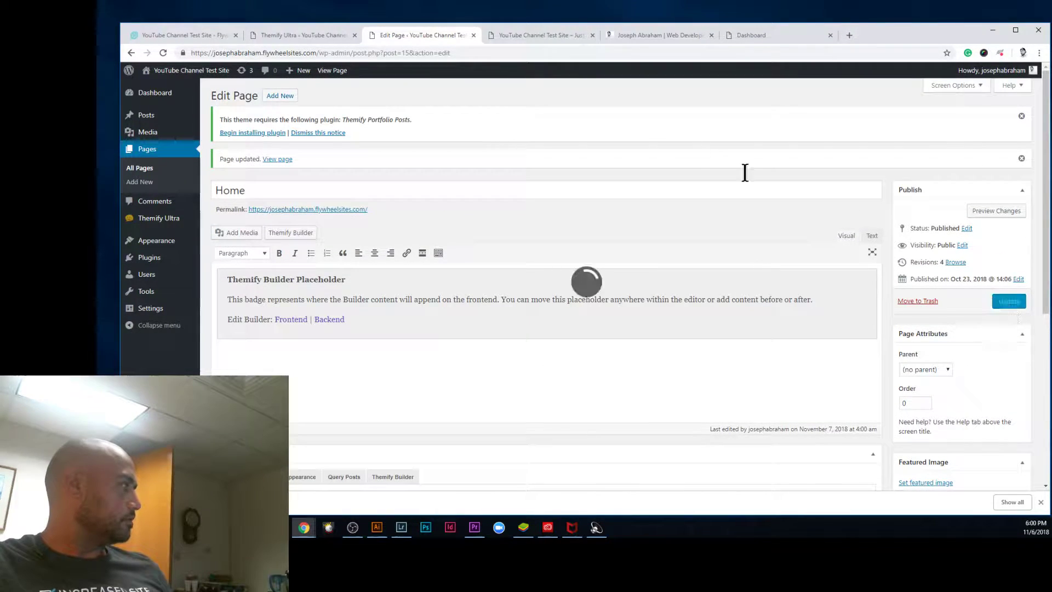
left_click(537, 36)
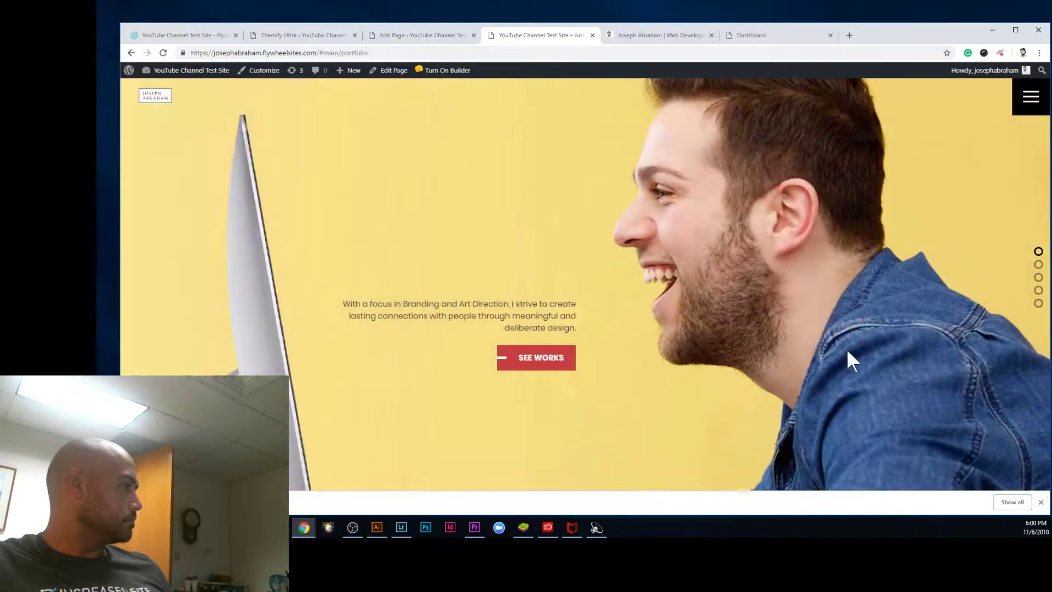
scroll(801, 418, "down", 2)
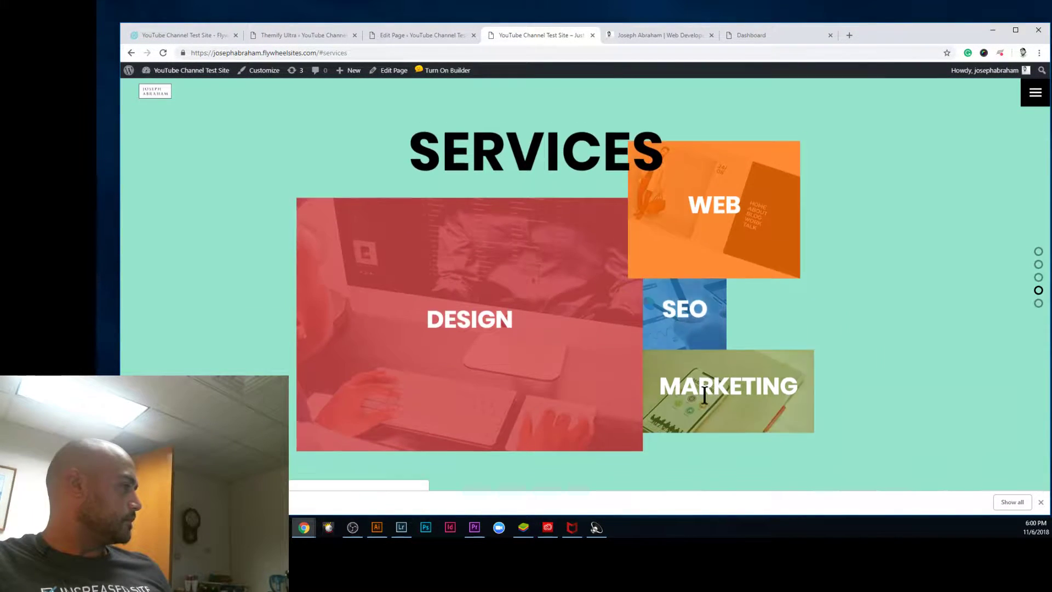
scroll(767, 356, "down", 1)
scroll(804, 312, "down", 1)
scroll(774, 336, "up", 2)
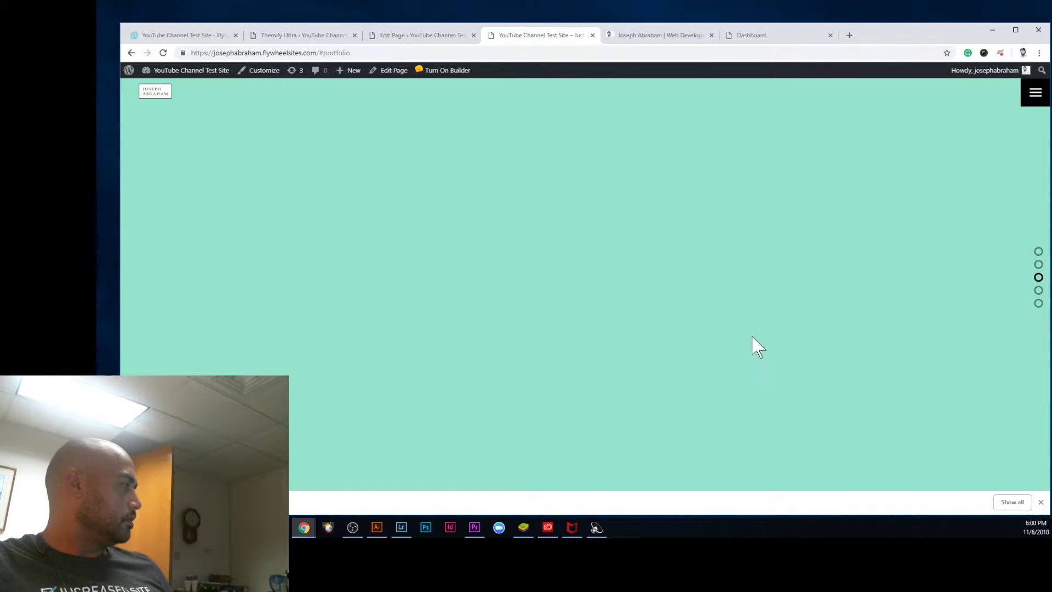
left_click(1032, 104)
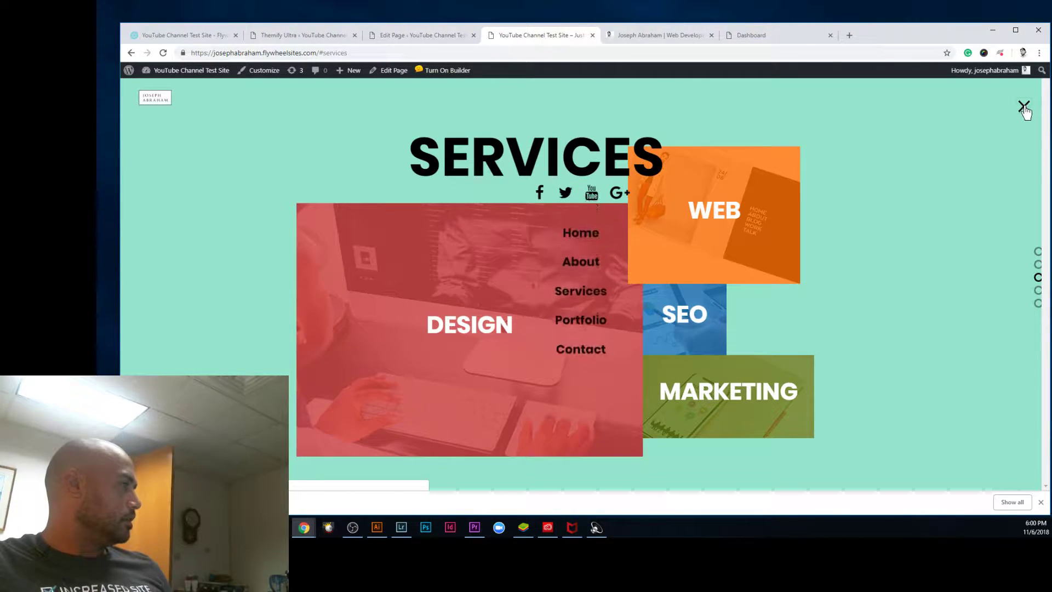
left_click(1024, 106)
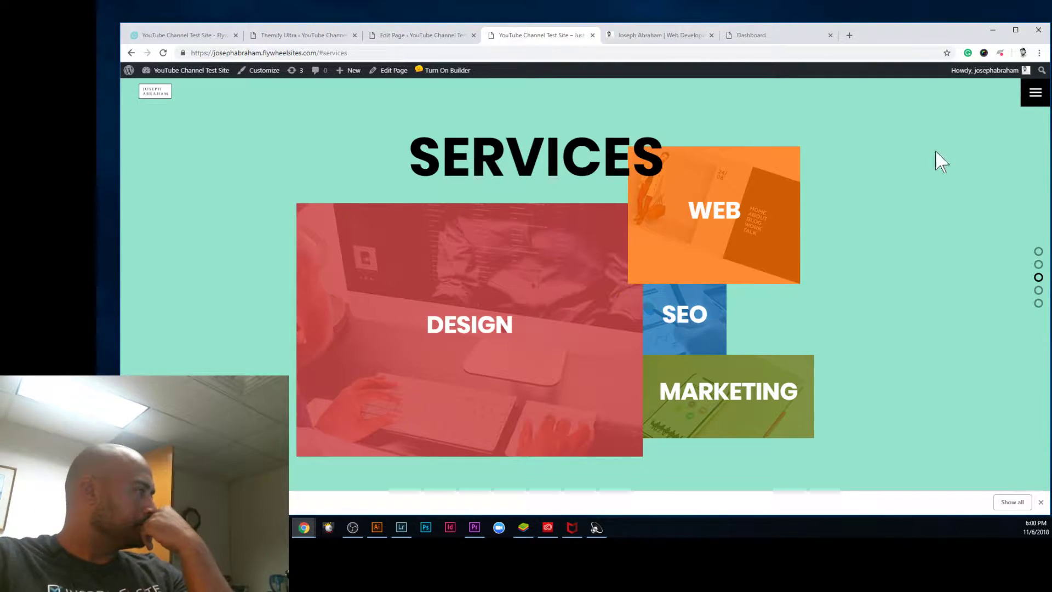
left_click(1036, 92)
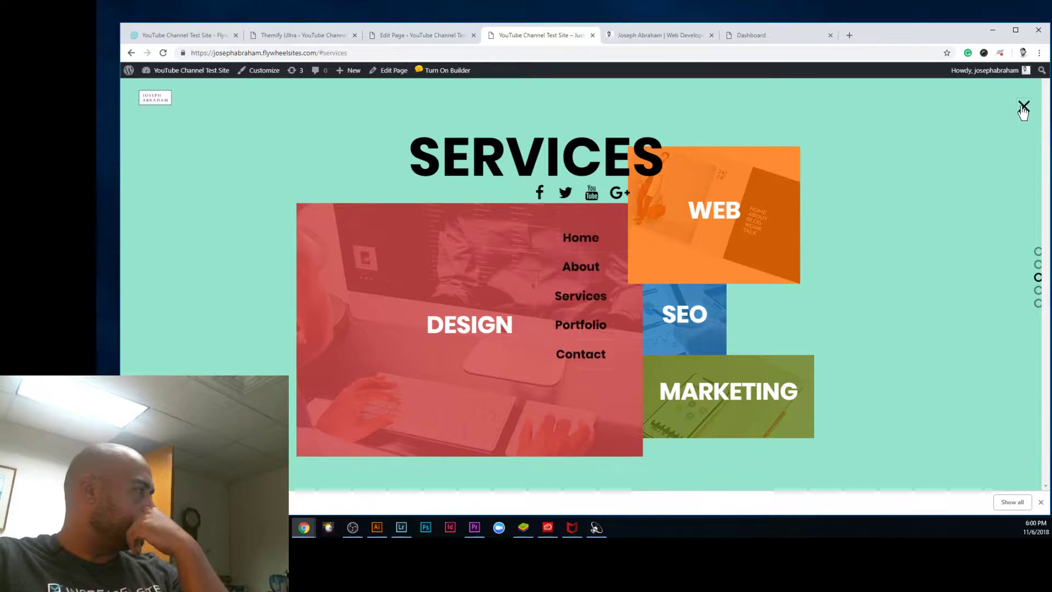
left_click(1024, 106)
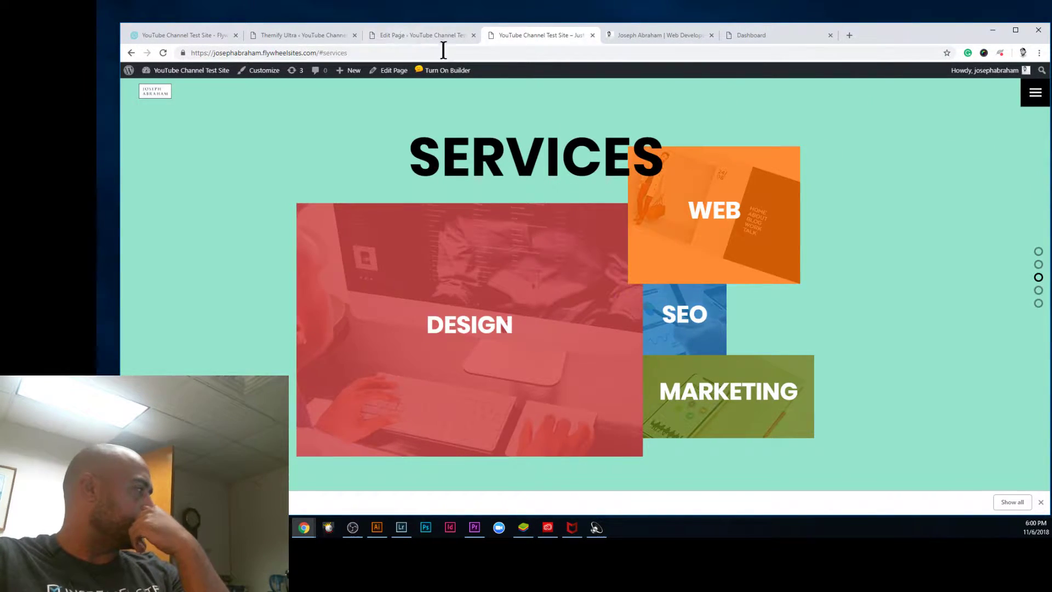
left_click(436, 36)
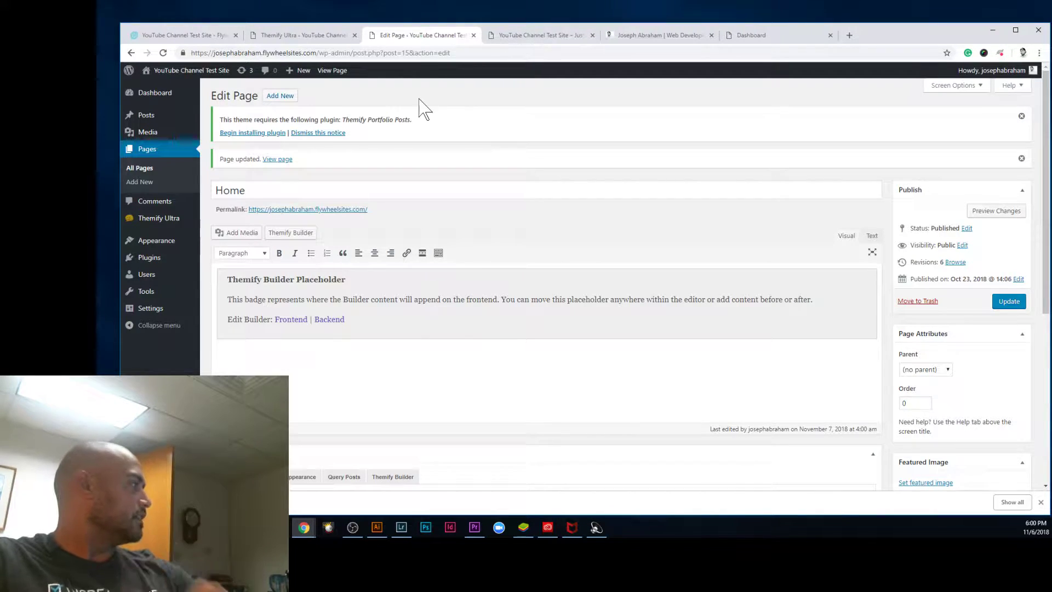
left_click(539, 37)
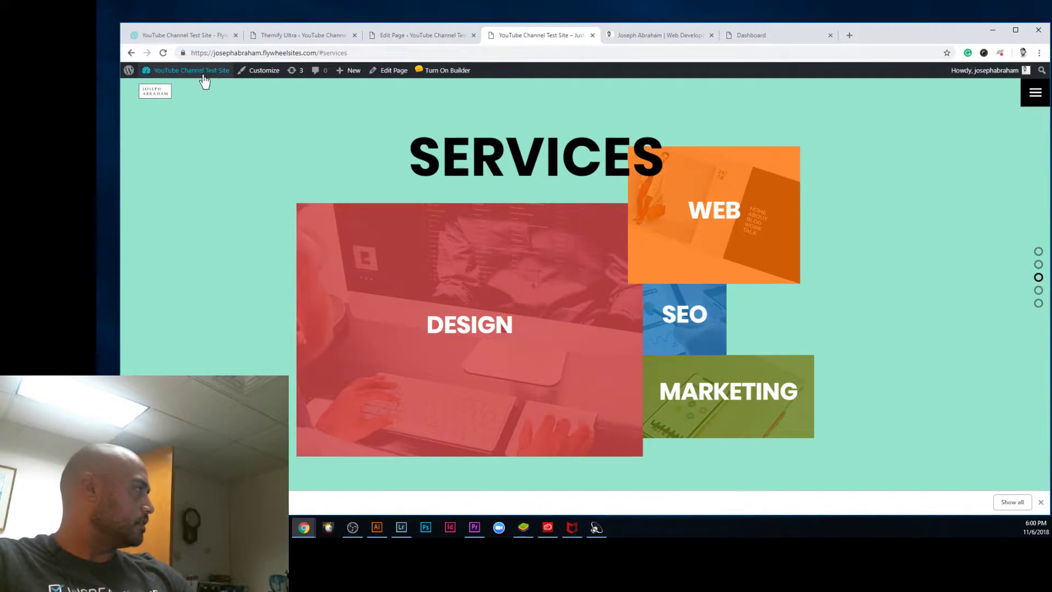
left_click(408, 36)
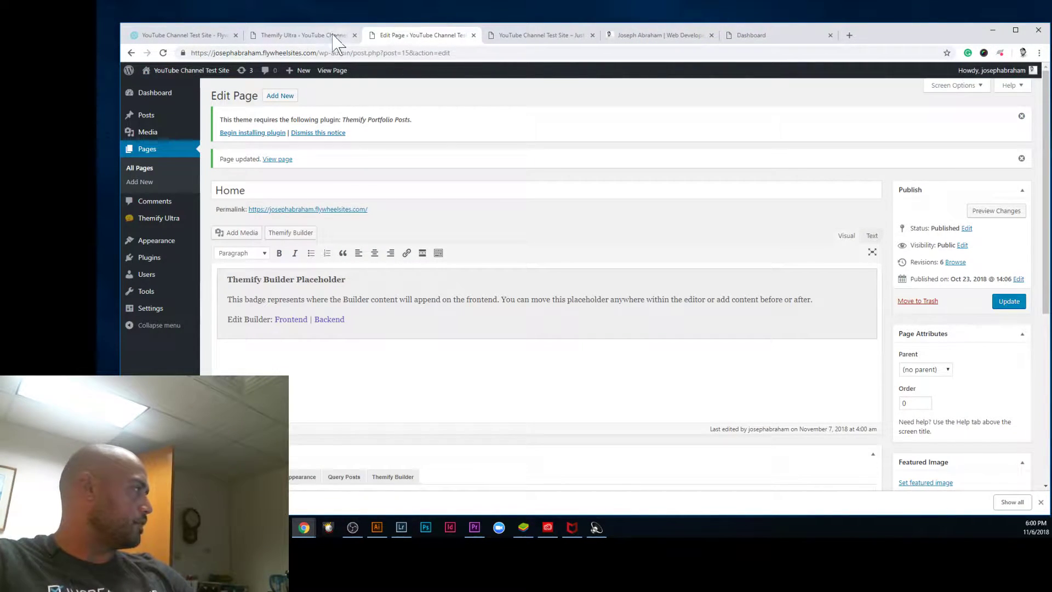
Step: Open Themify Settings and expand the Theme Appearance section under Theme Settings
left_click(159, 219)
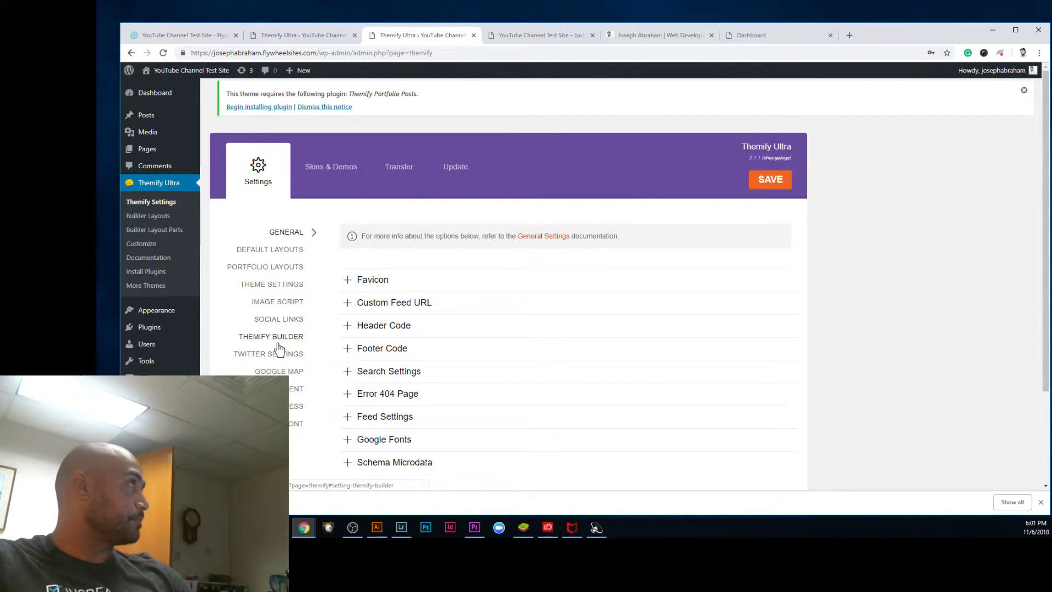
left_click(279, 293)
scroll(658, 373, "down", 2)
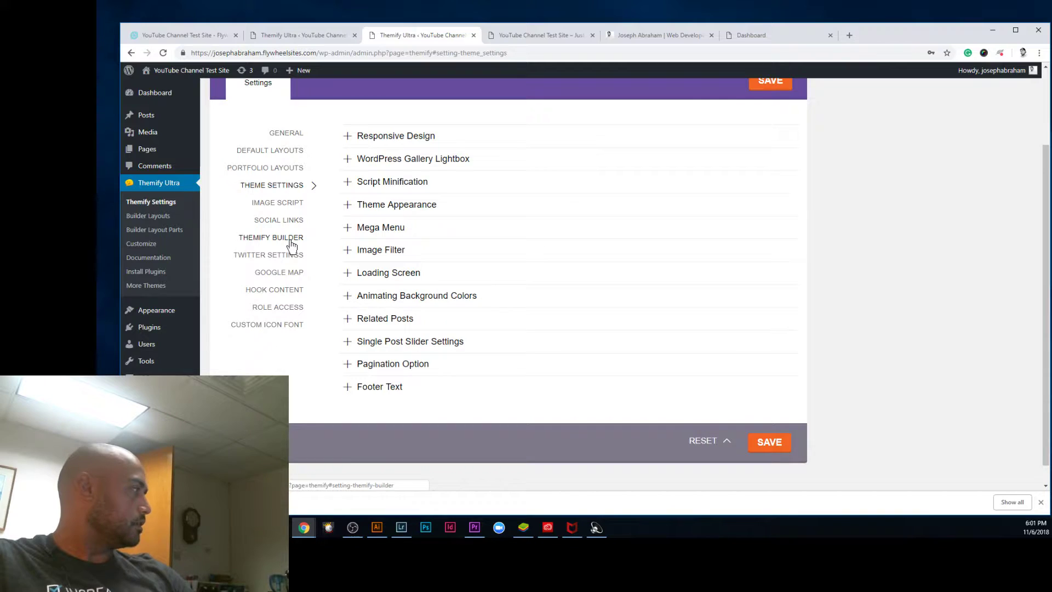
left_click(282, 153)
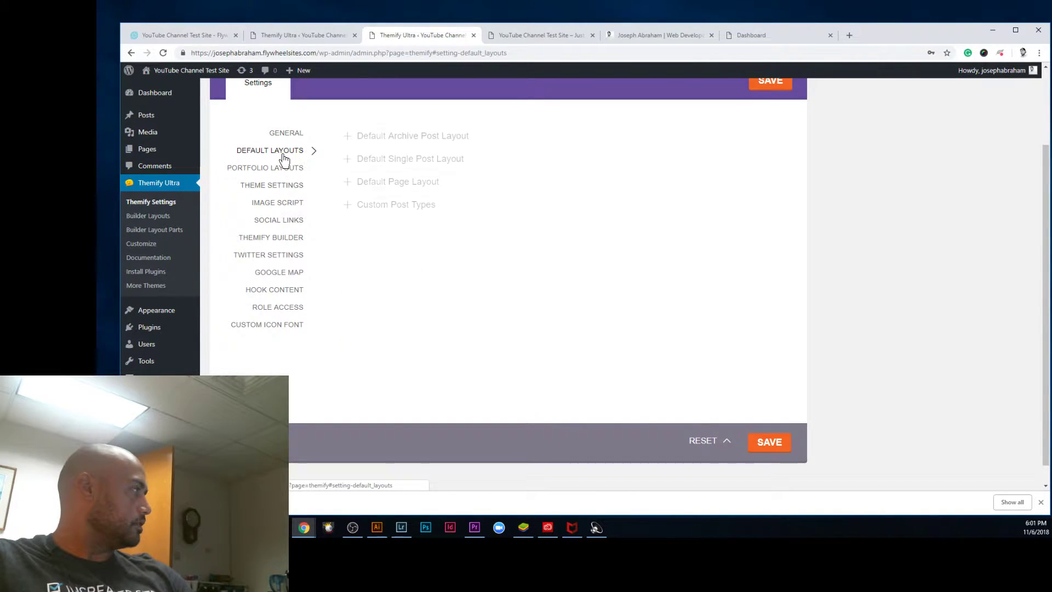
left_click(271, 187)
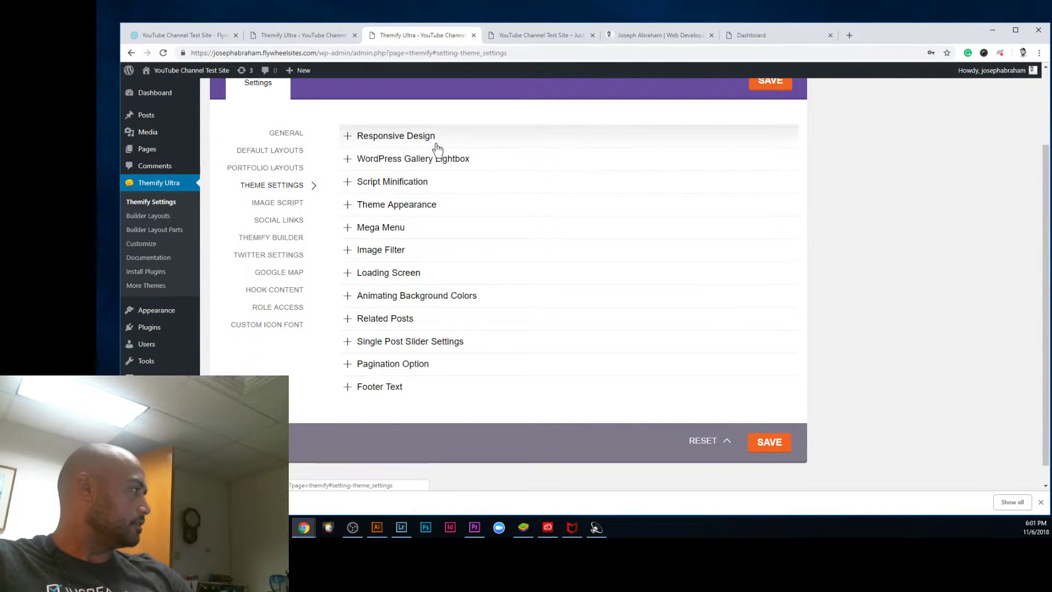
left_click(412, 206)
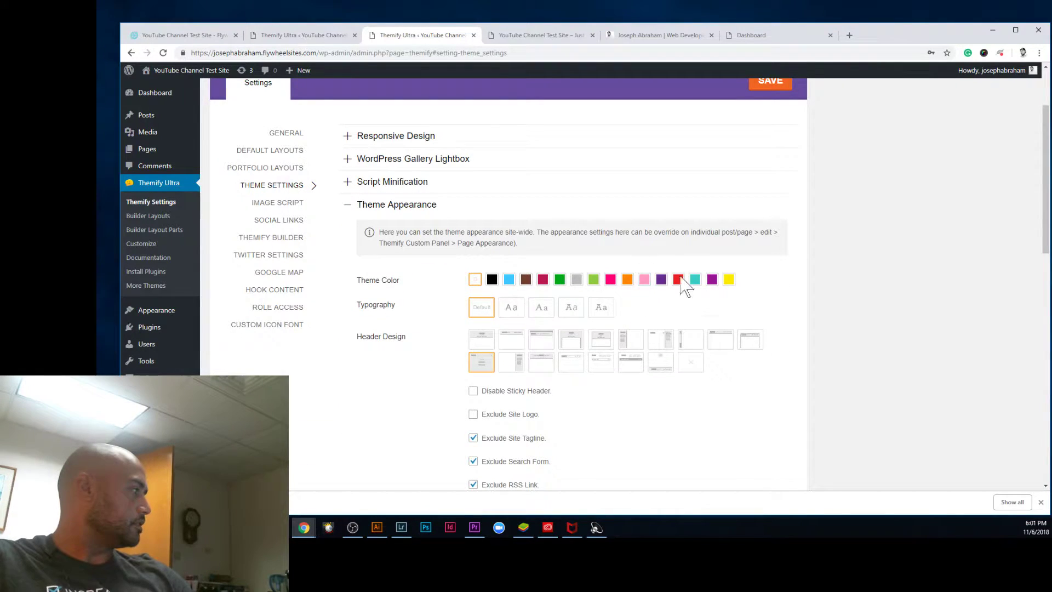
scroll(647, 269, "down", 1)
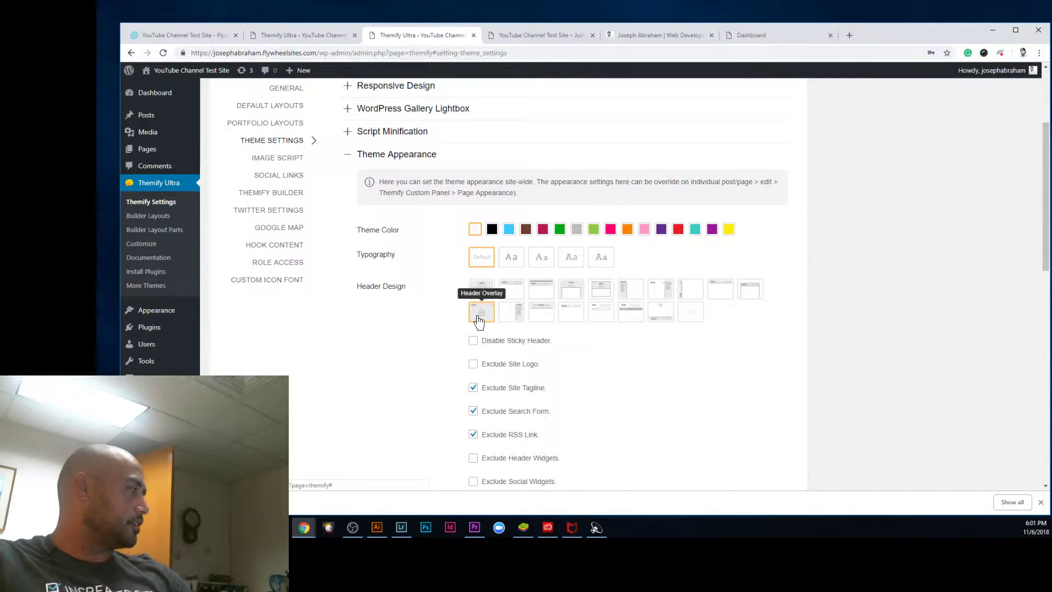
Step: Choose the Header Slide Out design, save the settings, and reload the live site
left_click(666, 300)
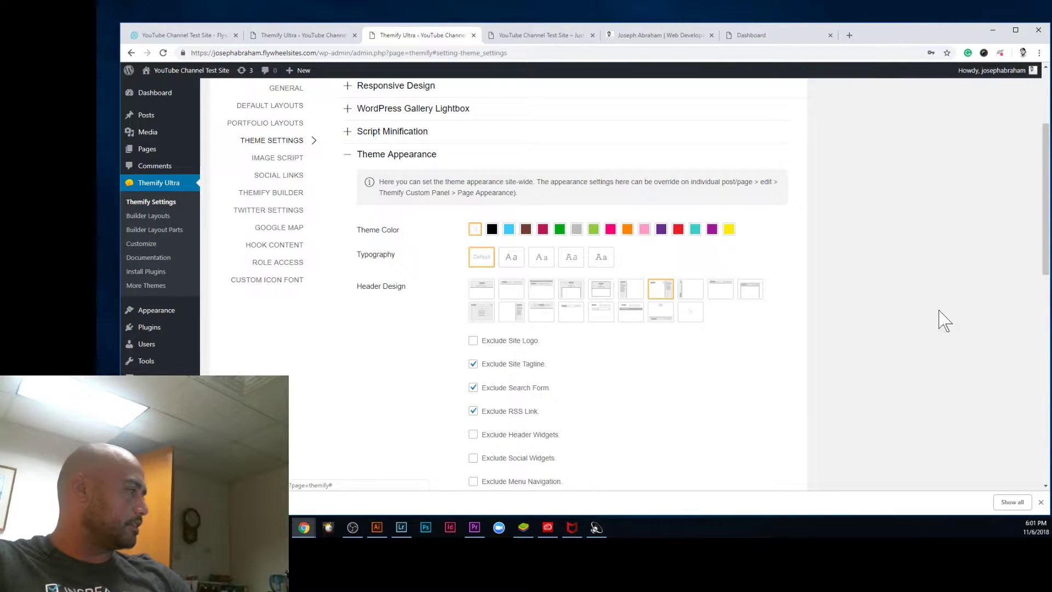
left_click_drag(1047, 235, 1047, 441)
left_click(778, 423)
left_click(543, 38)
left_click(163, 52)
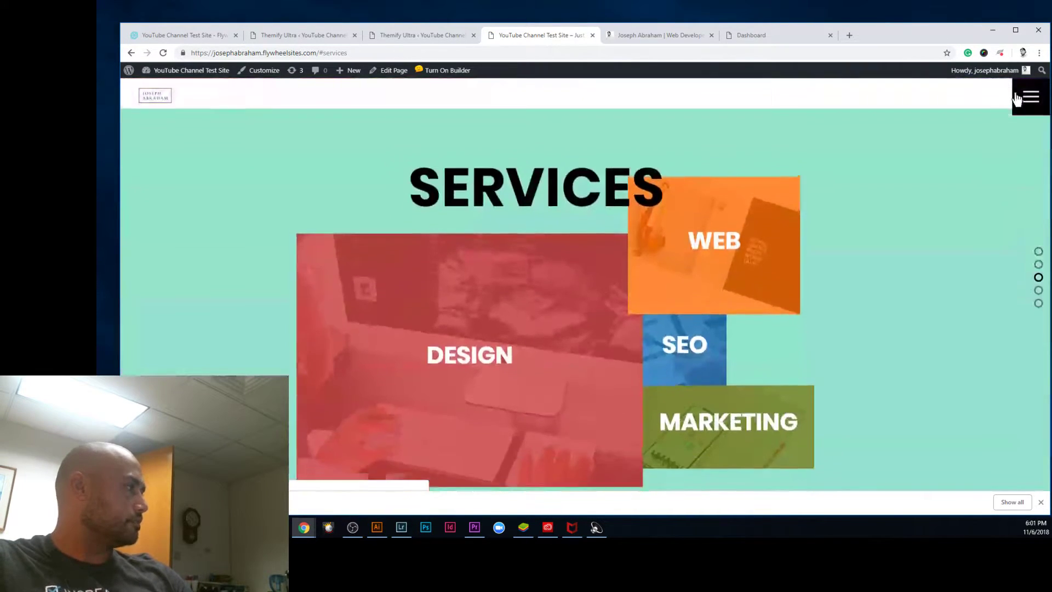
Step: Open and close the slide-out menu, reload the site, and open the Home page editor
left_click(1017, 98)
left_click(581, 248)
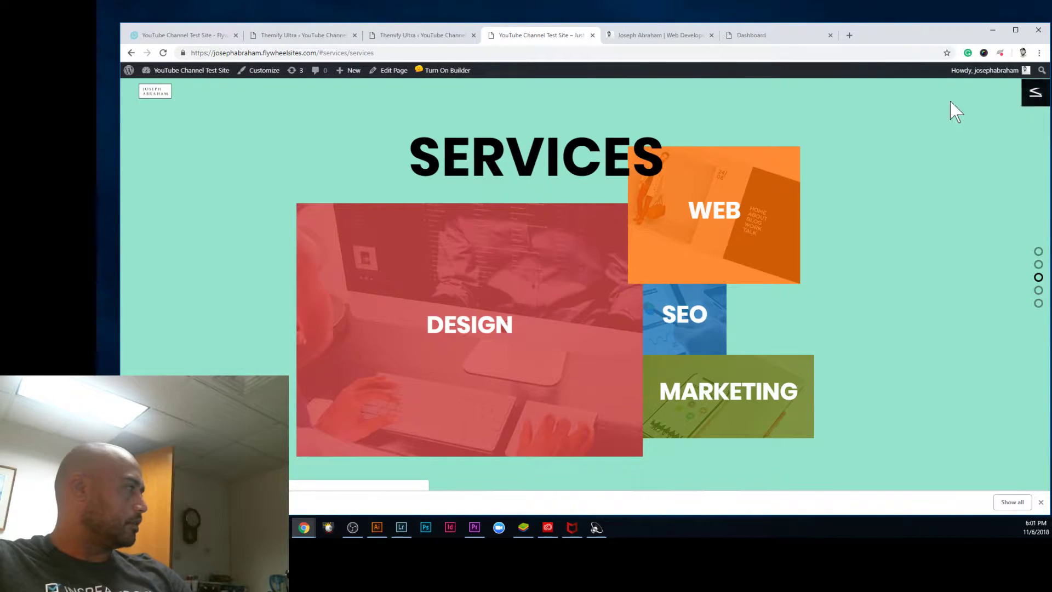
left_click(168, 56)
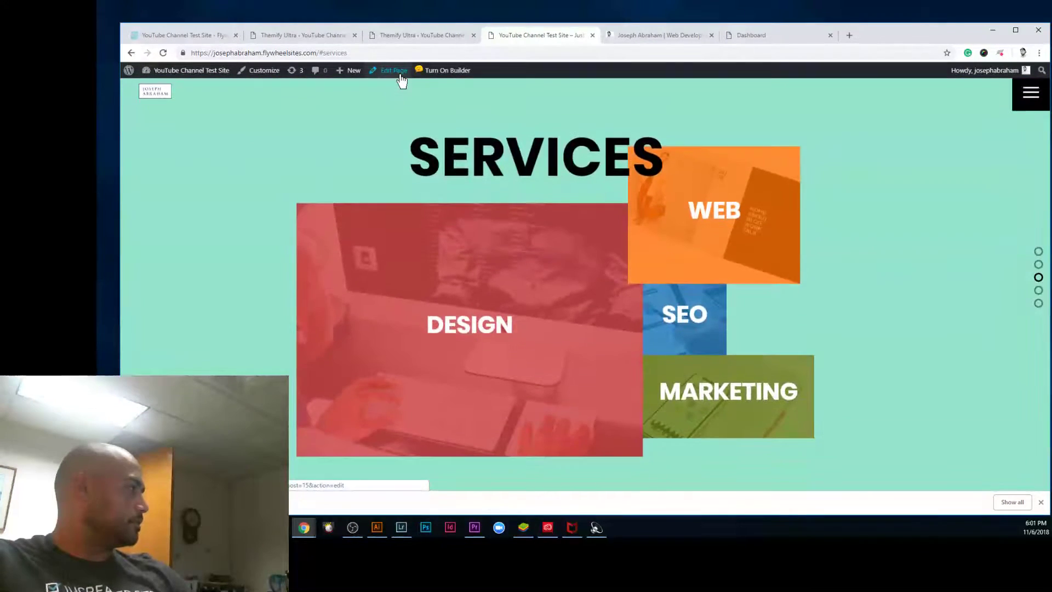
left_click(394, 71)
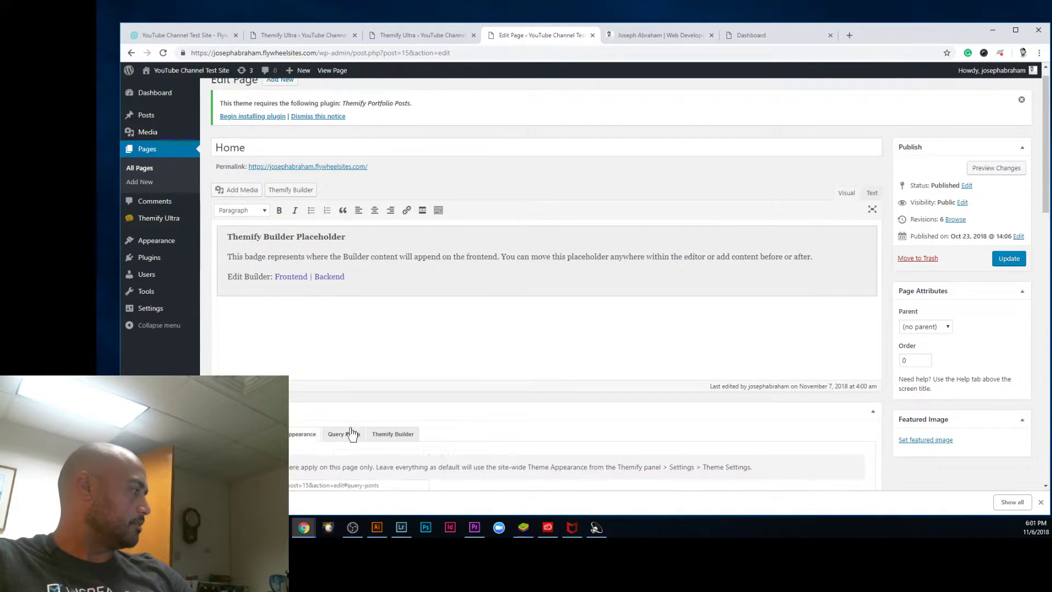
Step: Choose a Header Design for the Home page in the Themify Custom Panel's Page Appearance tab
scroll(571, 411, "down", 7)
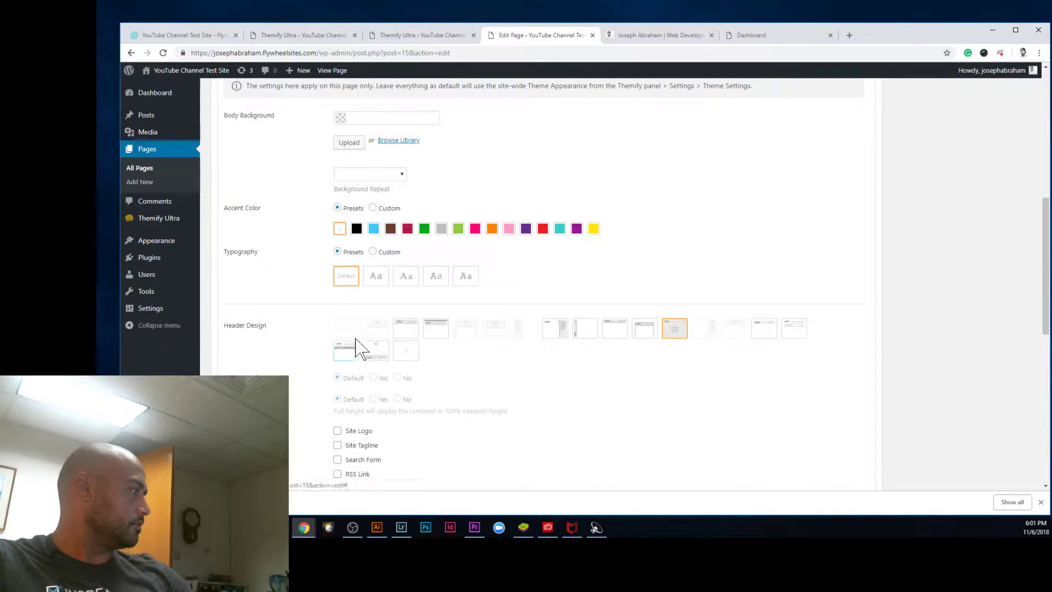
left_click_drag(401, 329, 356, 333)
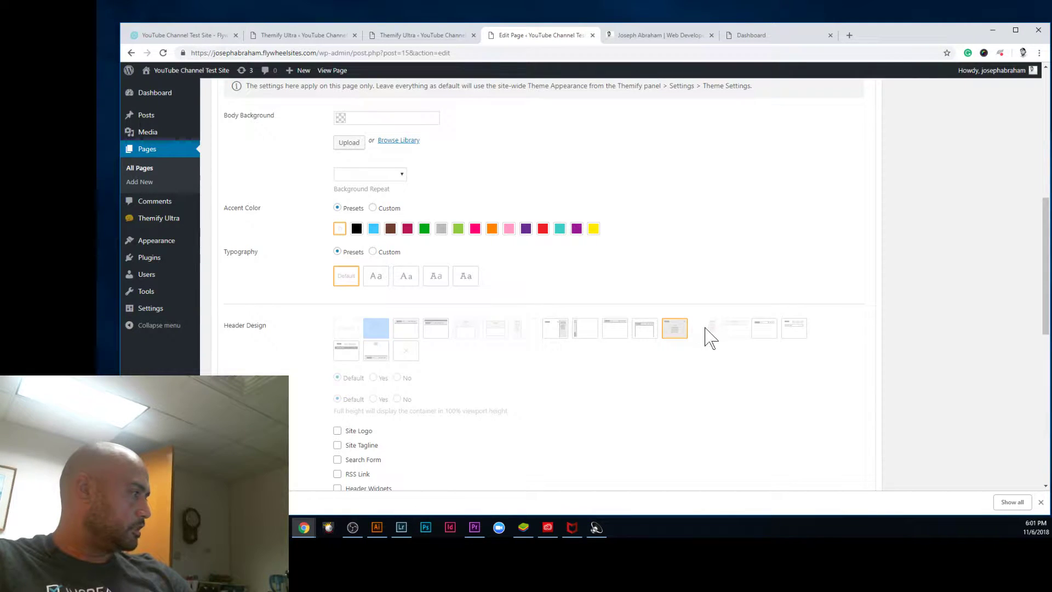
scroll(1022, 342, "up", 4)
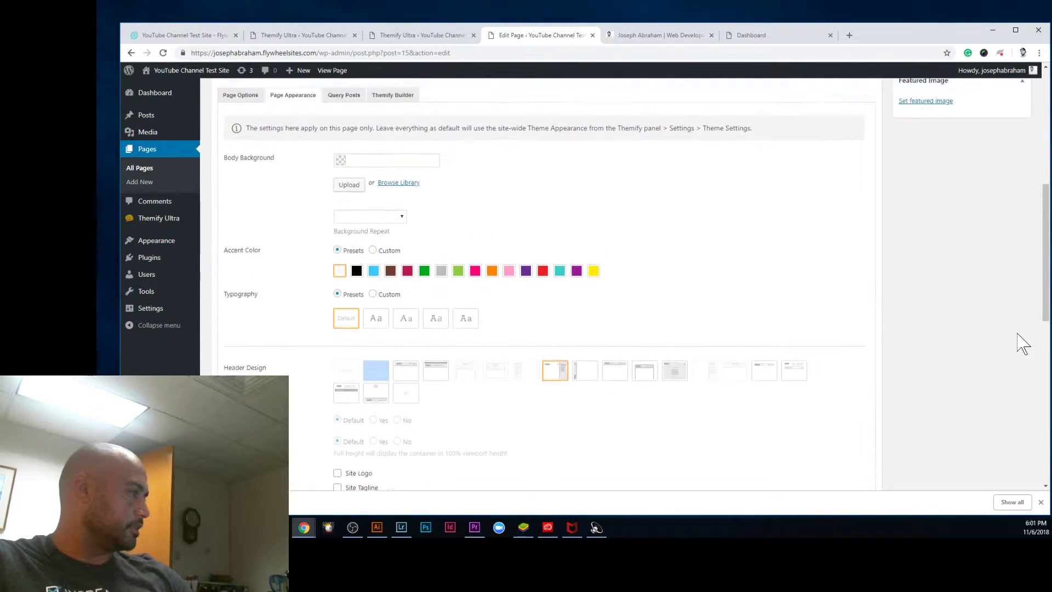
scroll(1016, 338, "up", 2)
scroll(895, 381, "down", 7)
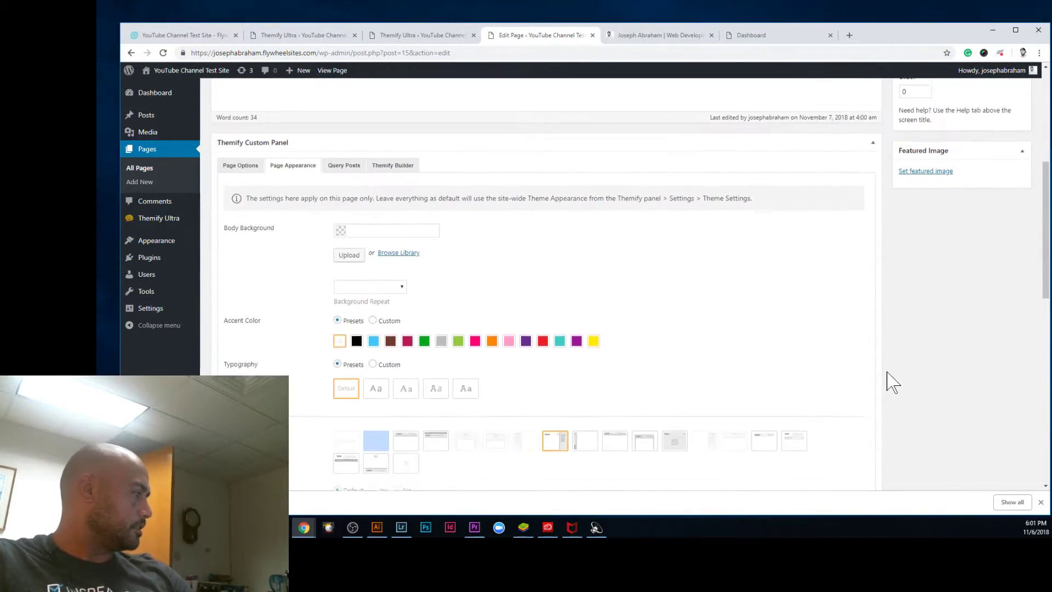
scroll(885, 376, "up", 4)
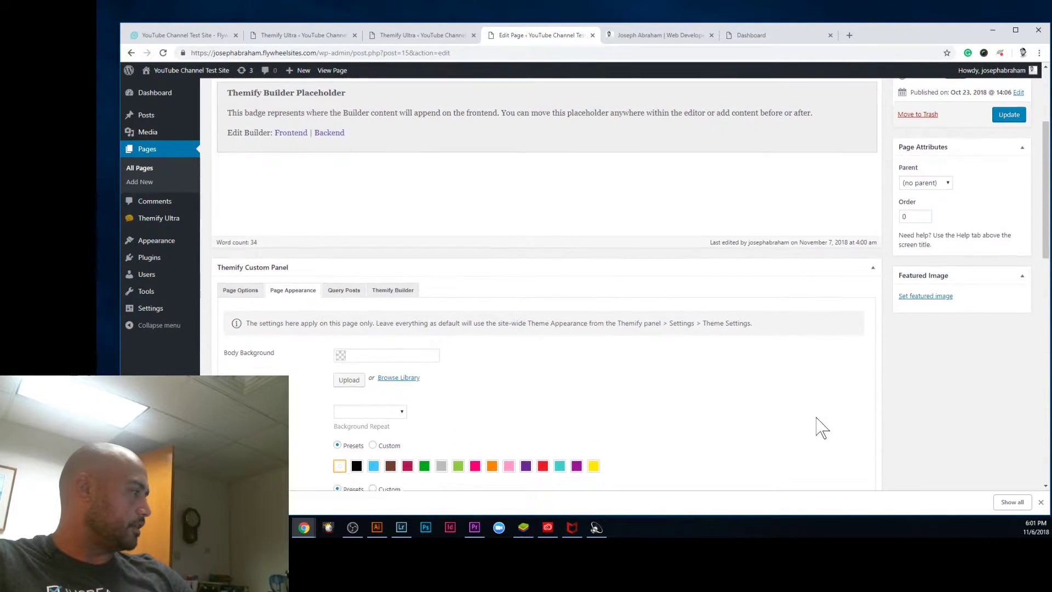
scroll(658, 428, "down", 3)
scroll(907, 230, "up", 6)
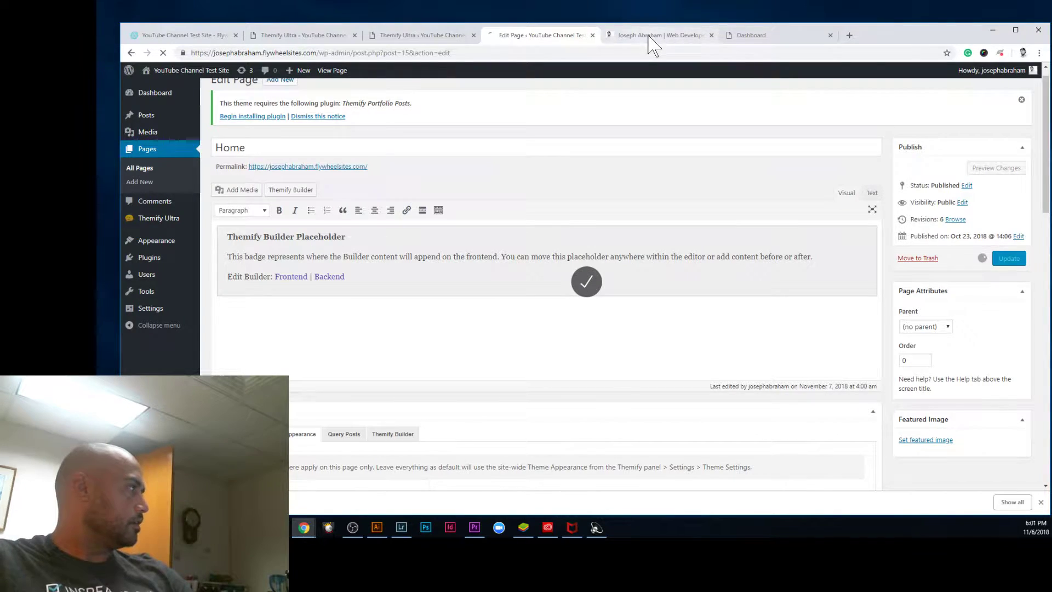
left_click(652, 36)
left_click(518, 37)
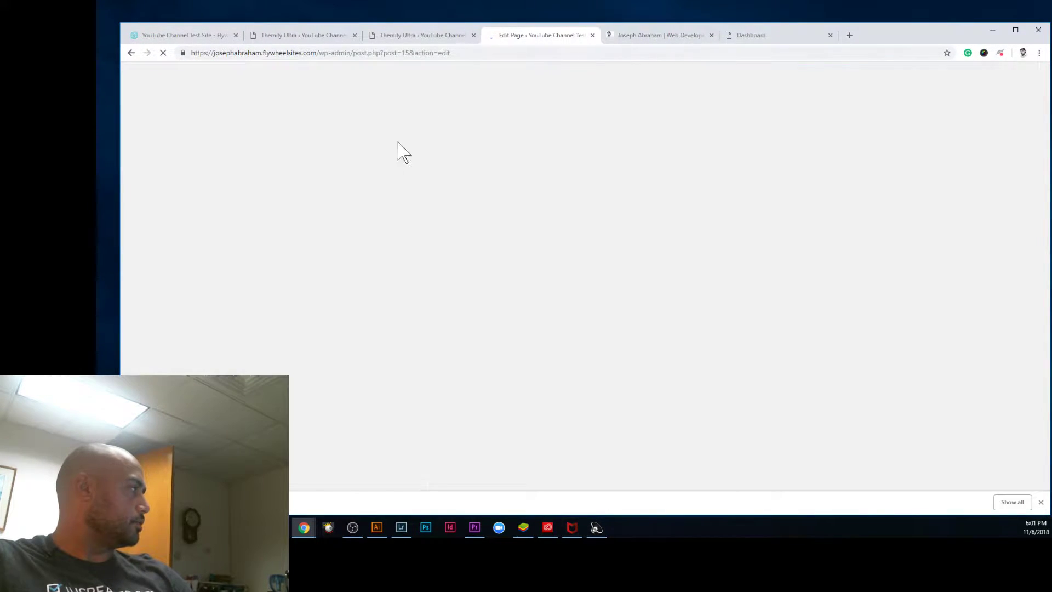
Step: Open the Home page's permalink in a new tab and view it
right_click(276, 211)
left_click(315, 219)
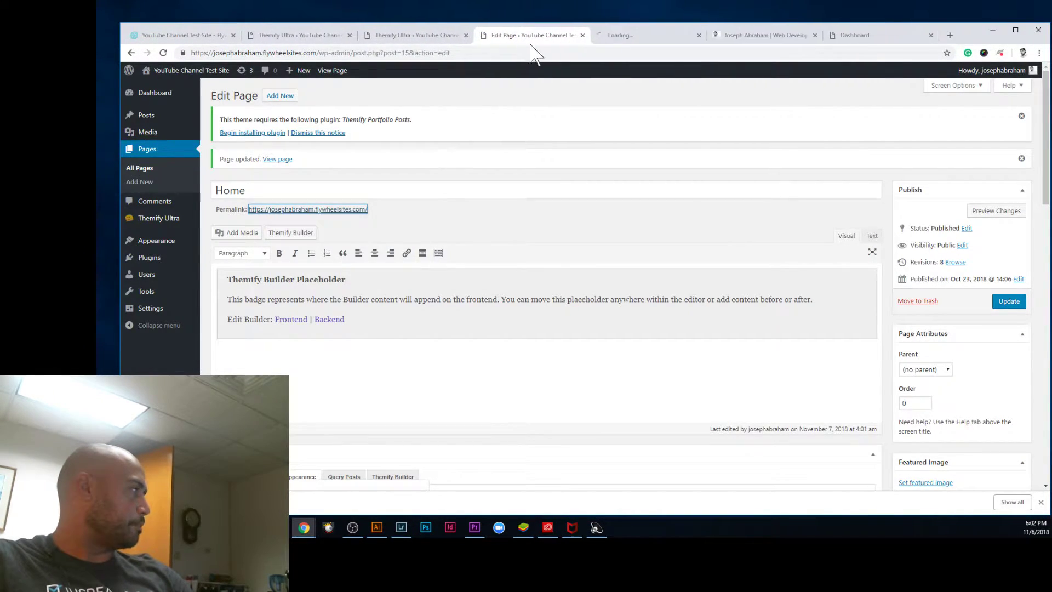
left_click(624, 36)
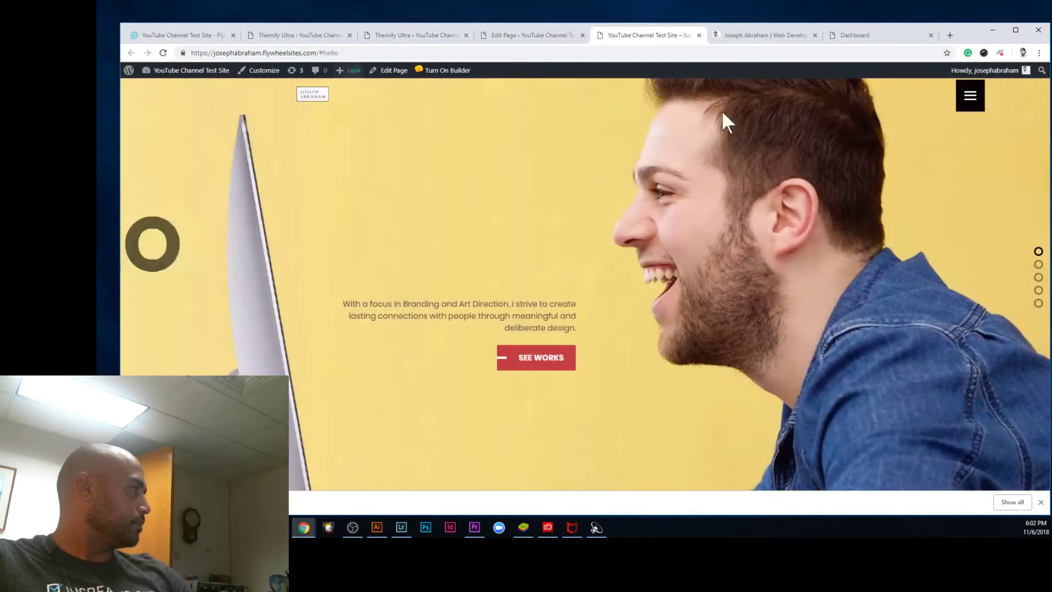
Step: Toggle the live homepage's side menu, try the Google+ link, and go back to the homepage
left_click(968, 97)
left_click(1039, 90)
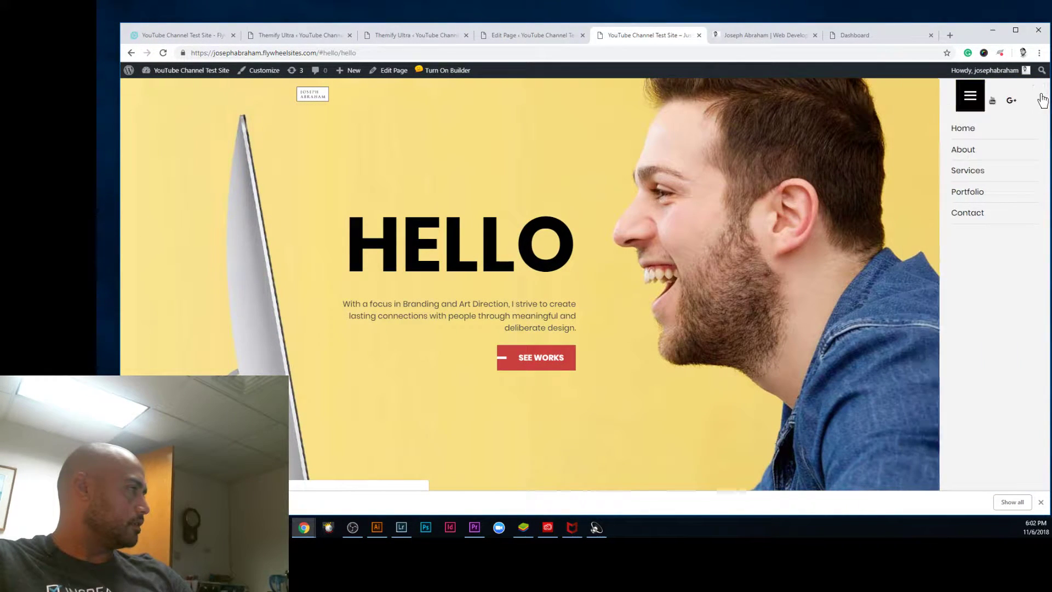
left_click(967, 102)
left_click(970, 101)
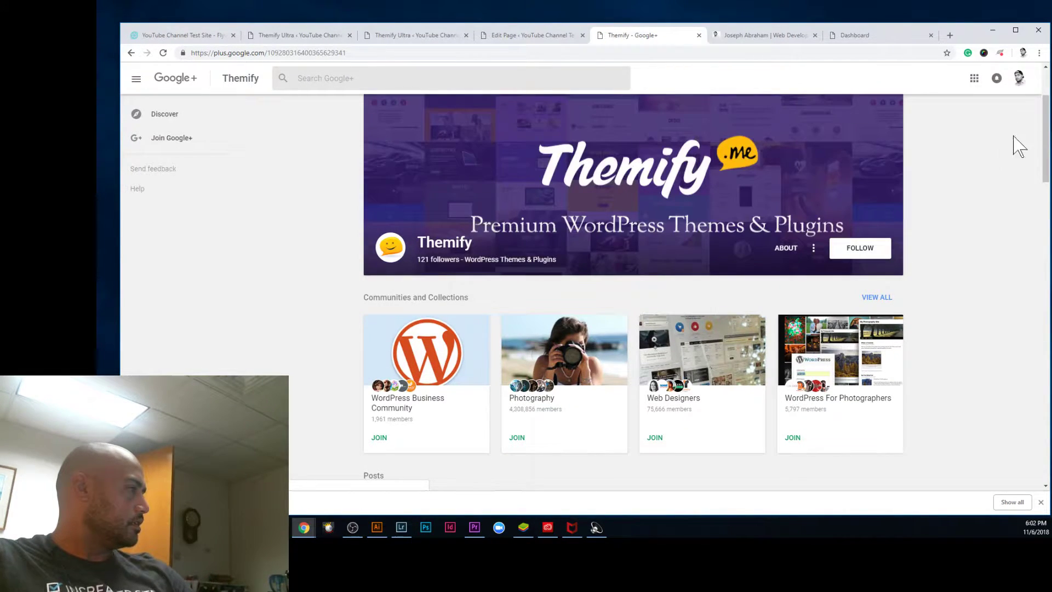
left_click_drag(1045, 107, 1043, 83)
left_click(131, 53)
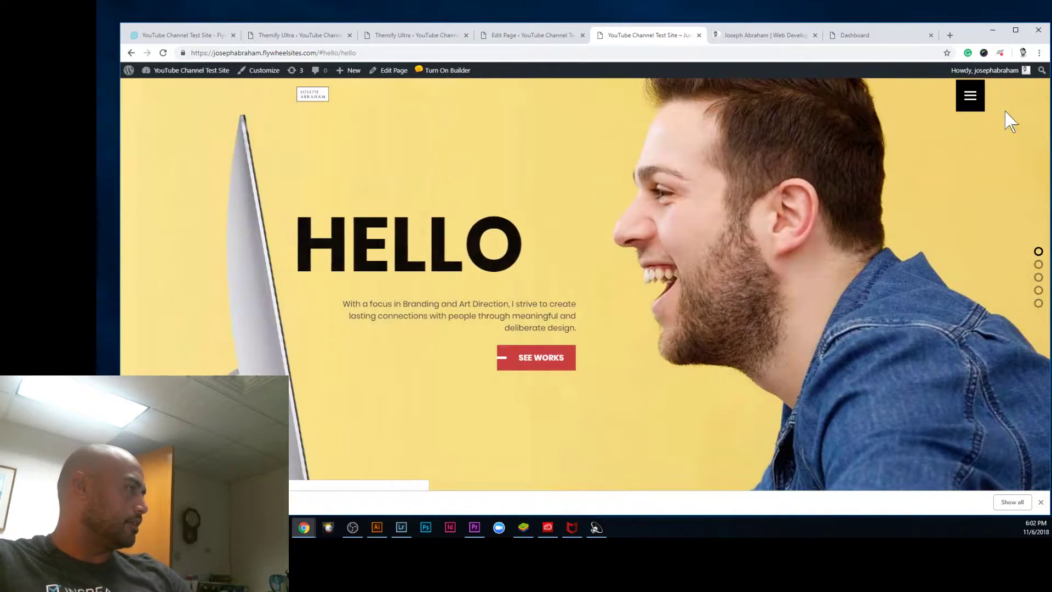
Step: Scroll through the homepage sections, then return to the Home page editor's Header Design settings
scroll(569, 230, "down", 1)
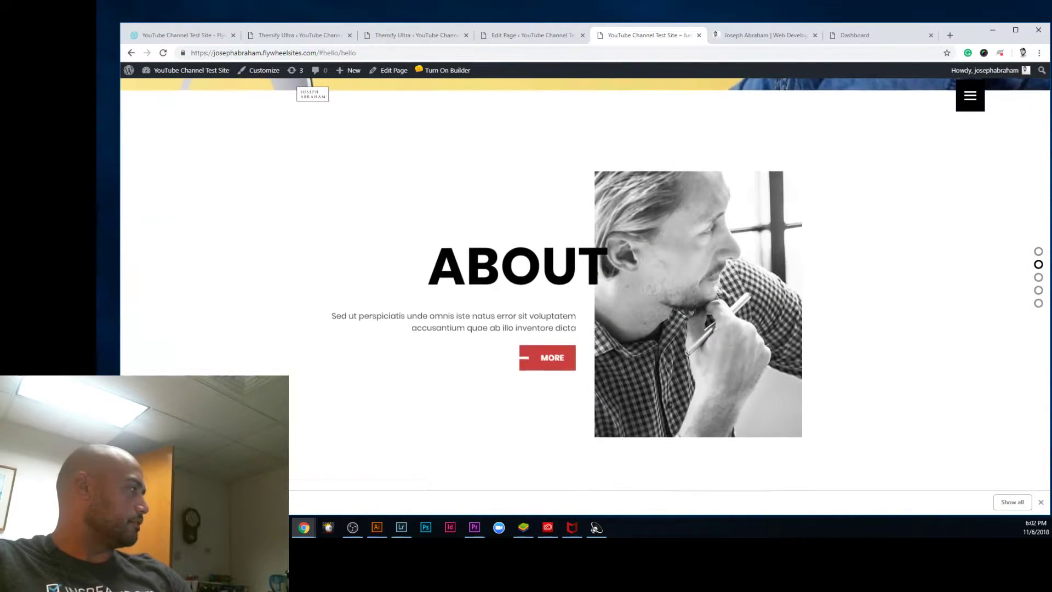
scroll(570, 260, "up", 1)
scroll(570, 261, "down", 2)
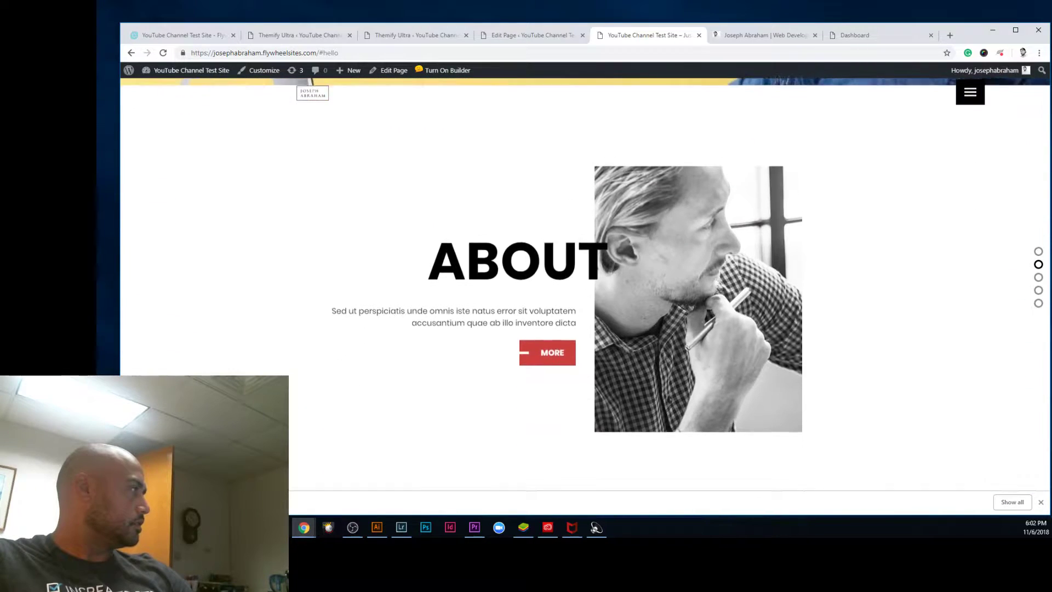
scroll(569, 261, "down", 1)
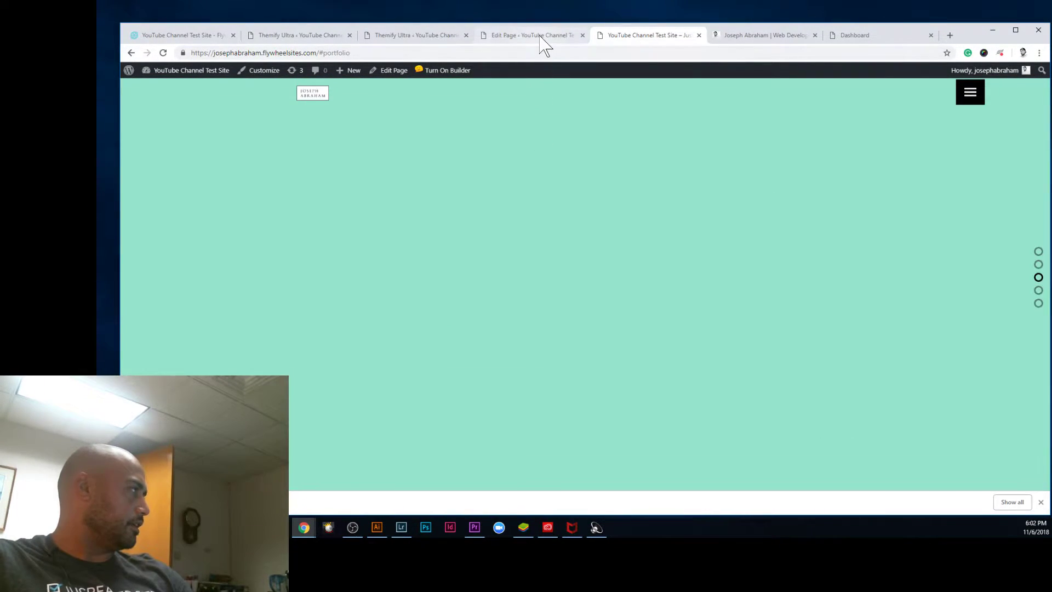
left_click(542, 36)
scroll(770, 324, "down", 2)
scroll(770, 329, "down", 6)
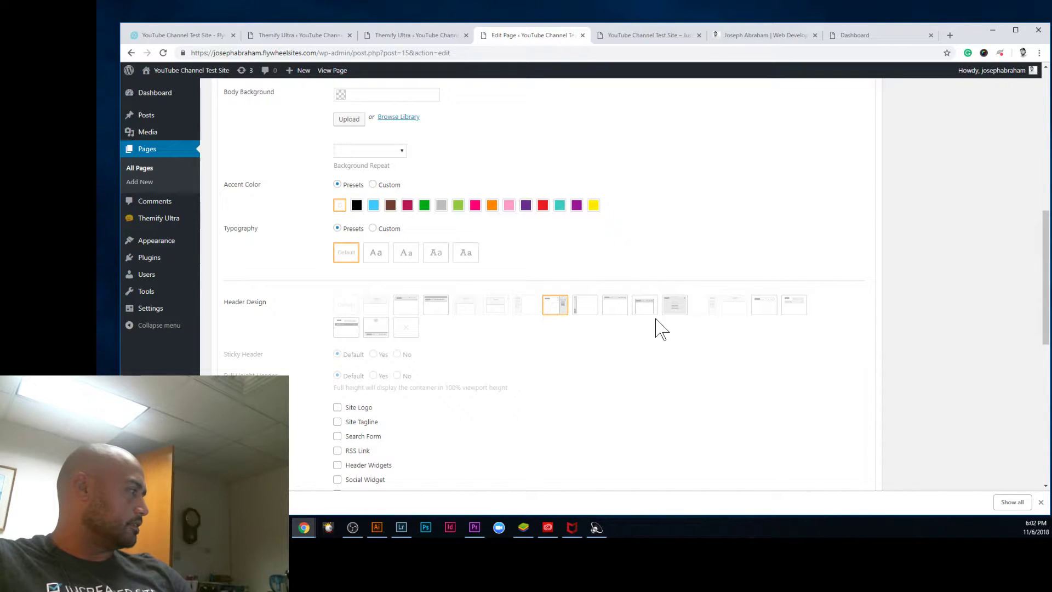
Step: Set the Home page header to Header Min Bar, update it, and view the live site
left_click(587, 309)
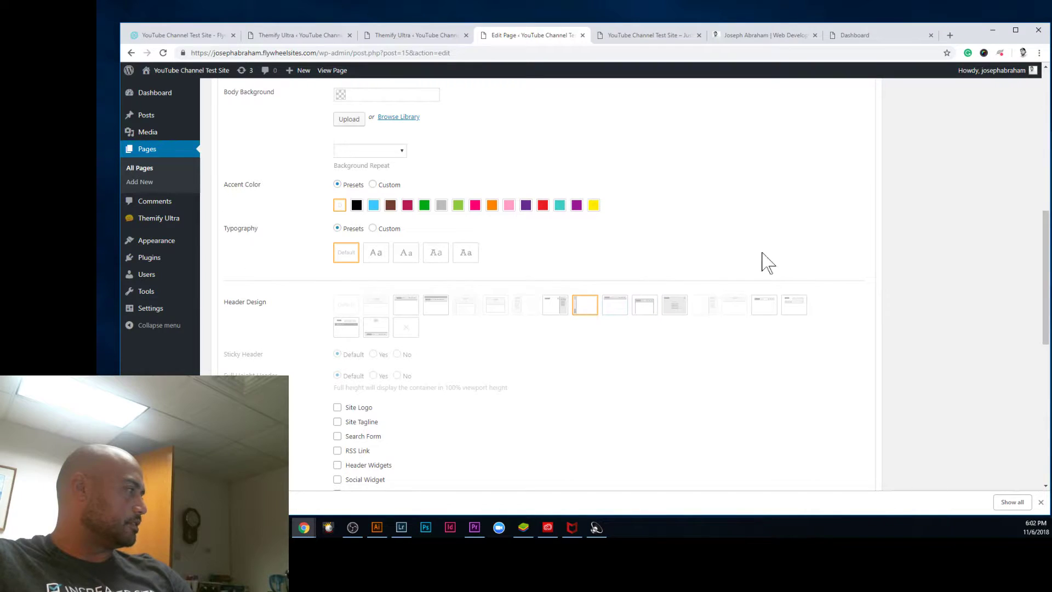
scroll(923, 345, "up", 5)
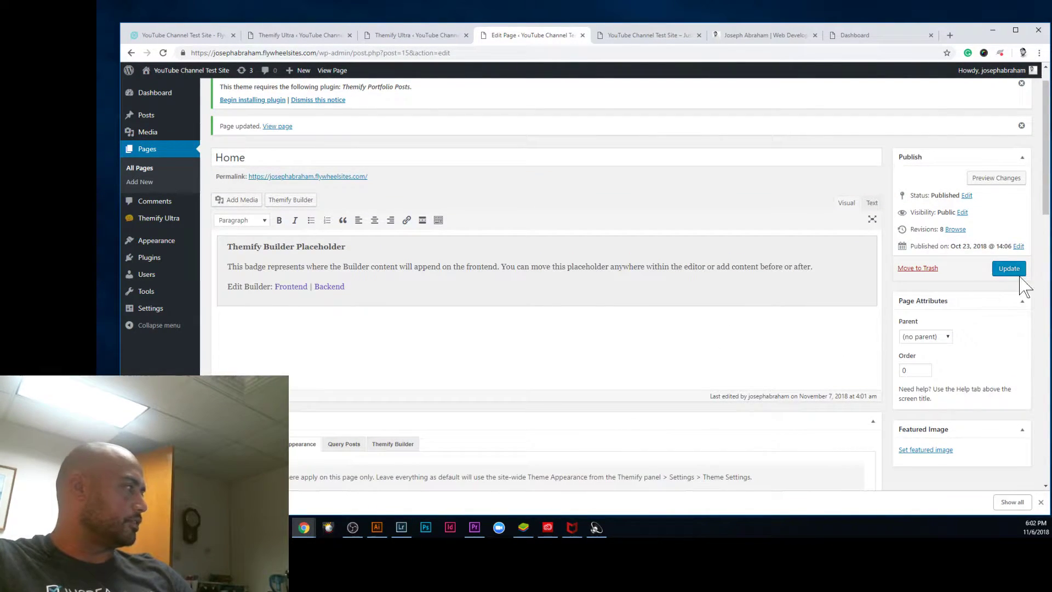
left_click(1010, 271)
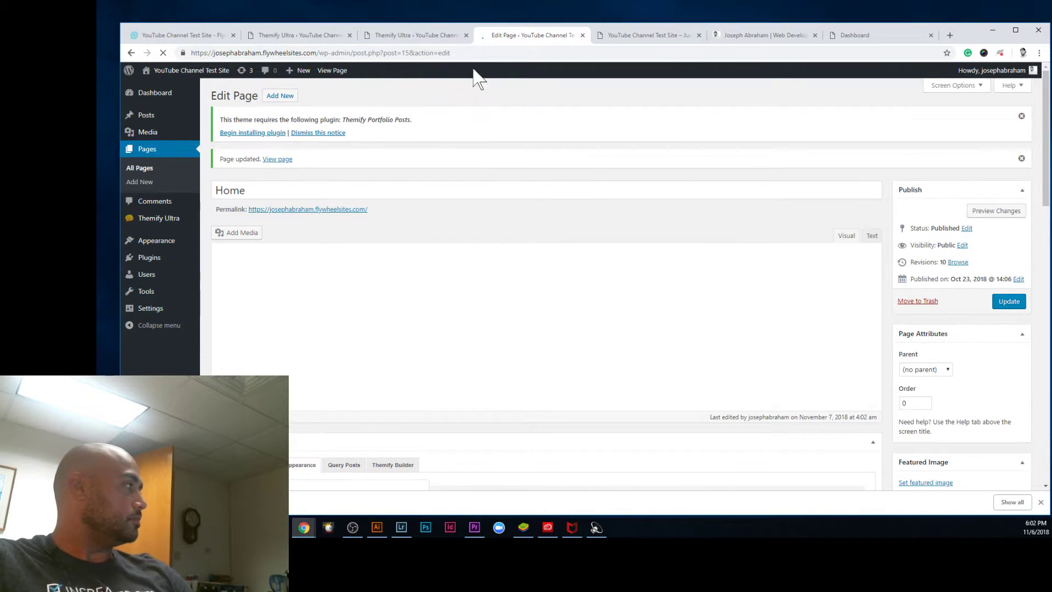
left_click(624, 36)
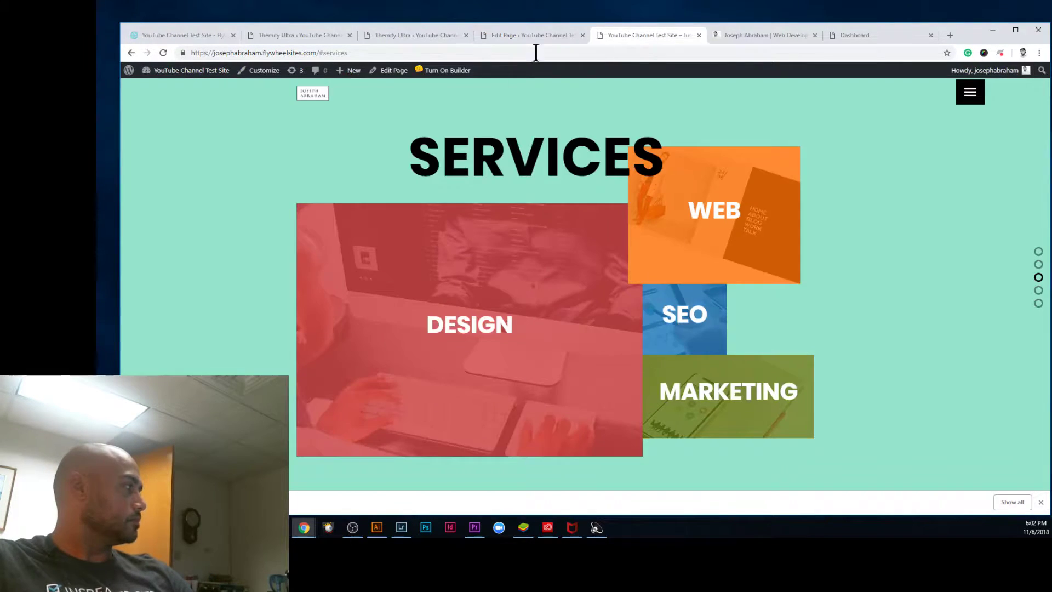
Step: Reload the live site and toggle the new left-side menu open and closed several times
left_click(163, 53)
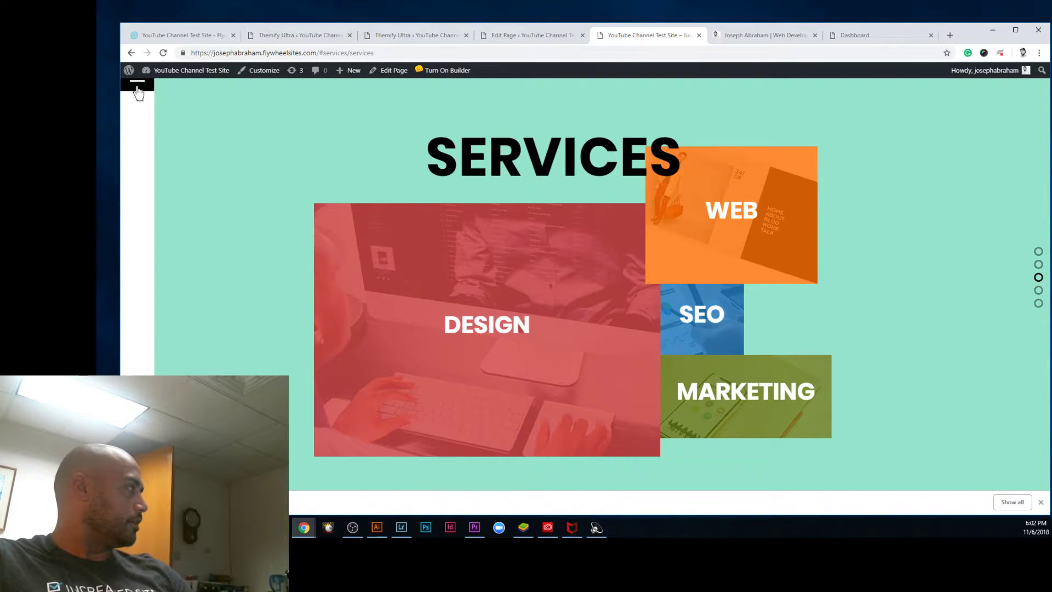
left_click(137, 90)
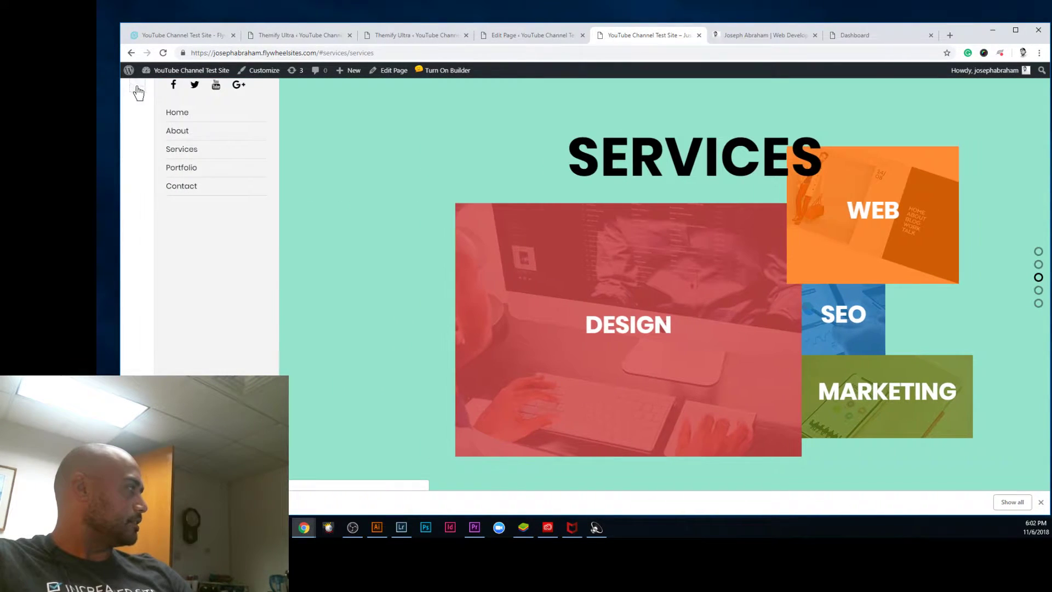
left_click(138, 91)
left_click(140, 95)
left_click(139, 90)
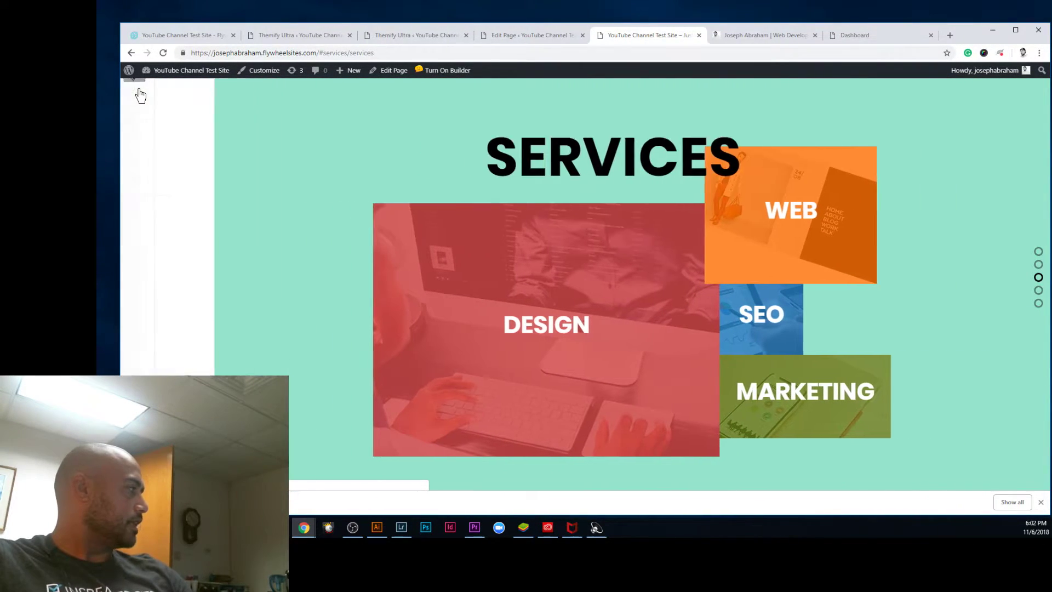
left_click(138, 90)
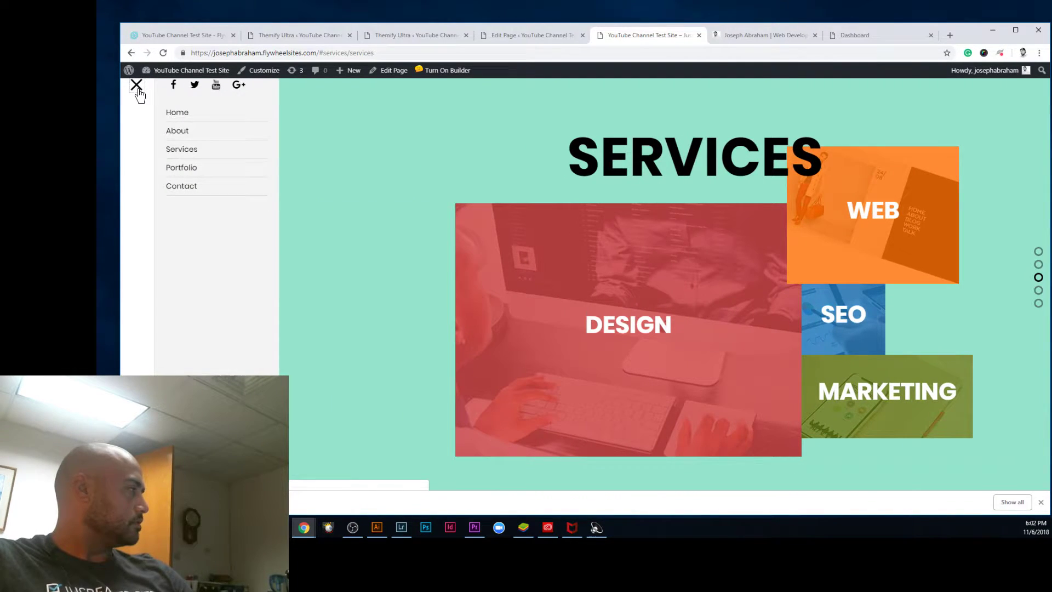
left_click(138, 92)
left_click(138, 93)
left_click(139, 94)
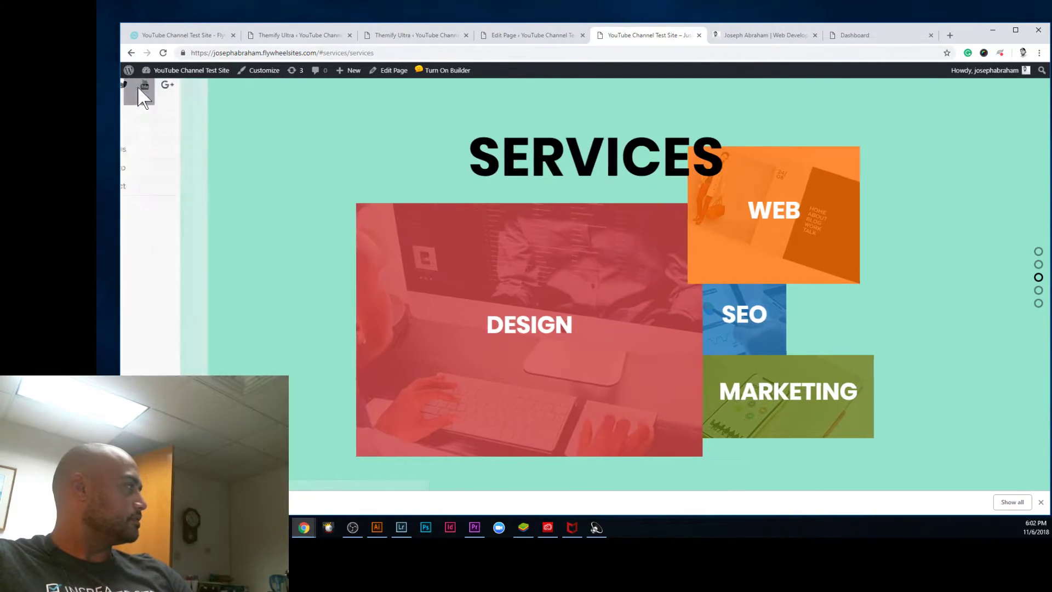
left_click(138, 93)
left_click(137, 85)
left_click(139, 93)
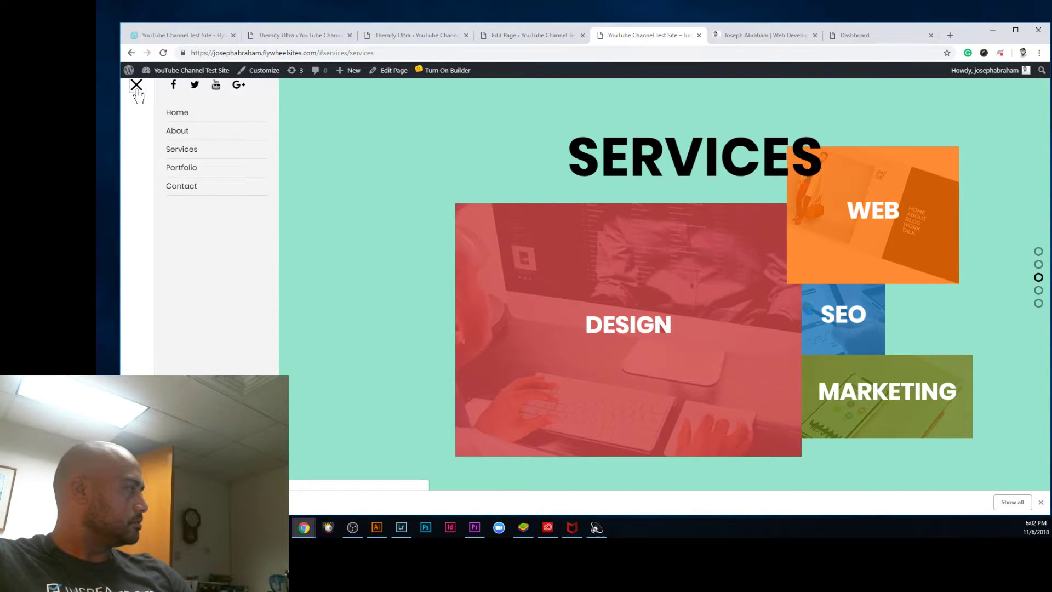
left_click(137, 89)
Step: Scroll back up to the yellow HELLO section at the top of the homepage
scroll(507, 219, "up", 3)
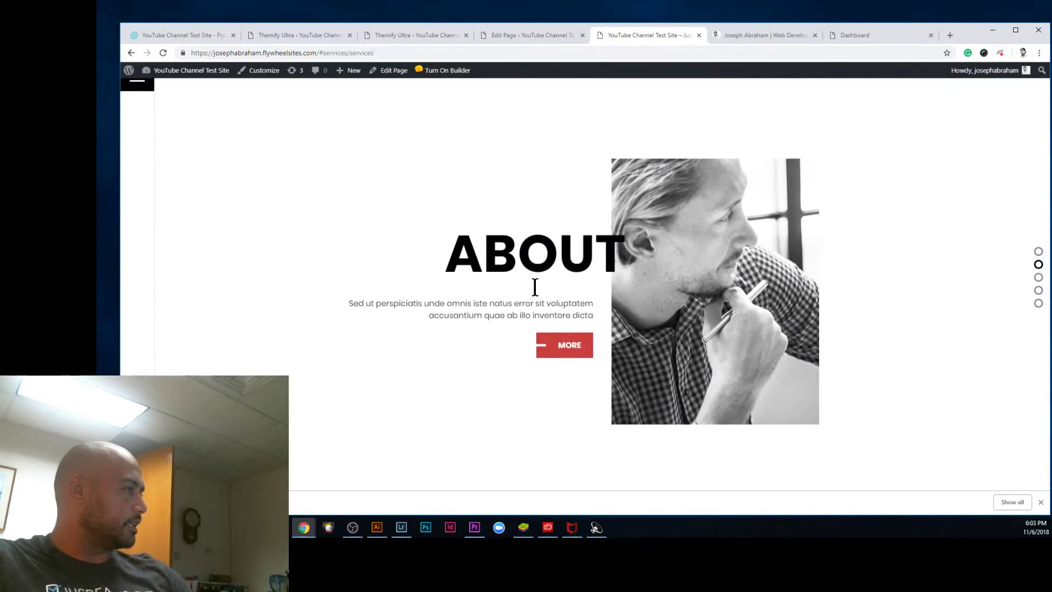
scroll(535, 299, "up", 2)
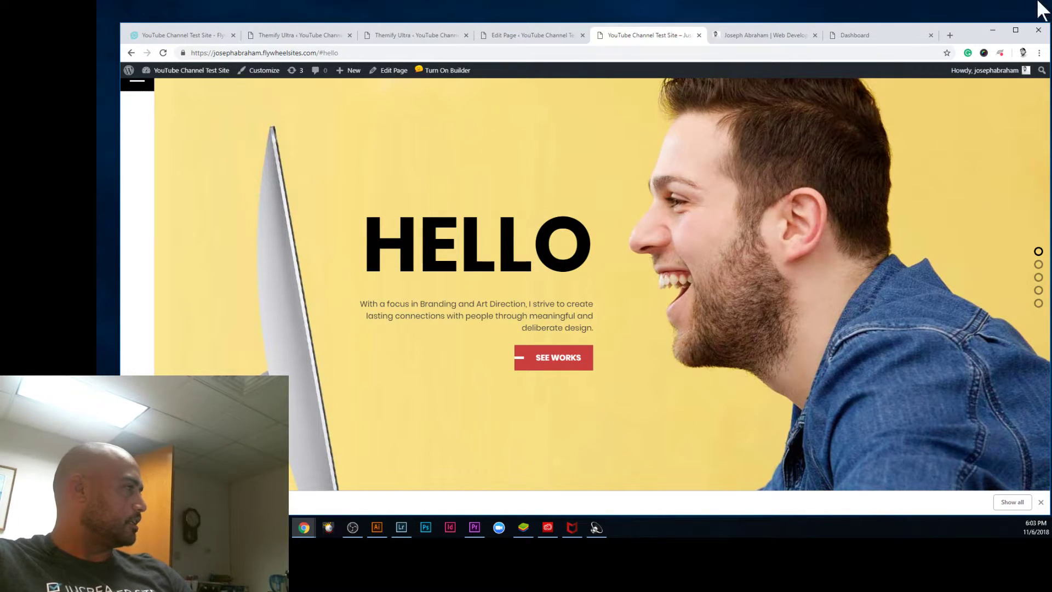
left_click_drag(980, 36, 956, 23)
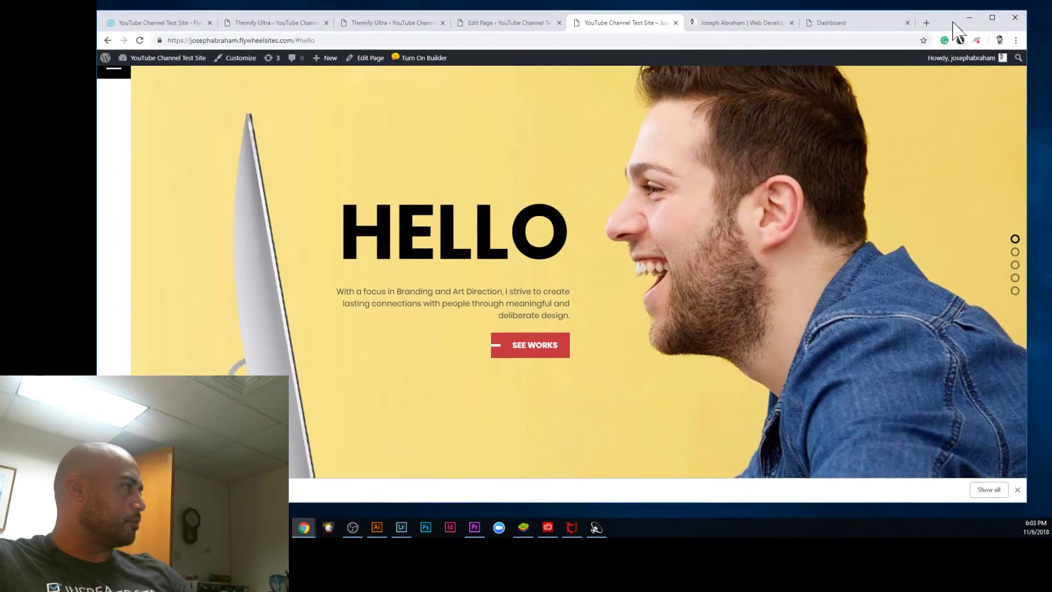
Step: Open DevTools in a separate window and switch the page to a 400 × 773 mobile preview
right_click(882, 145)
left_click(910, 259)
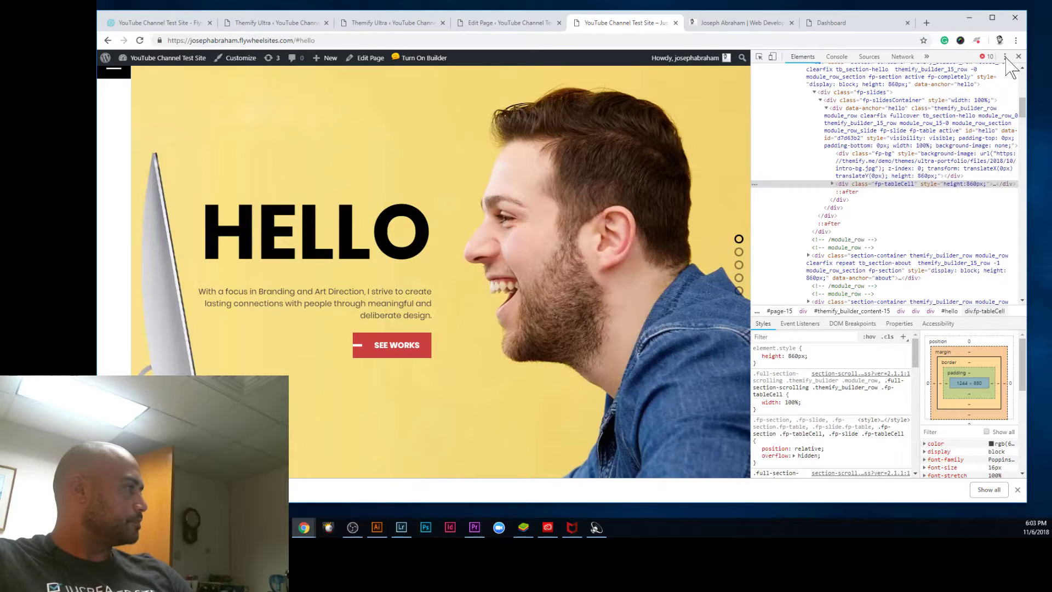
left_click(1004, 56)
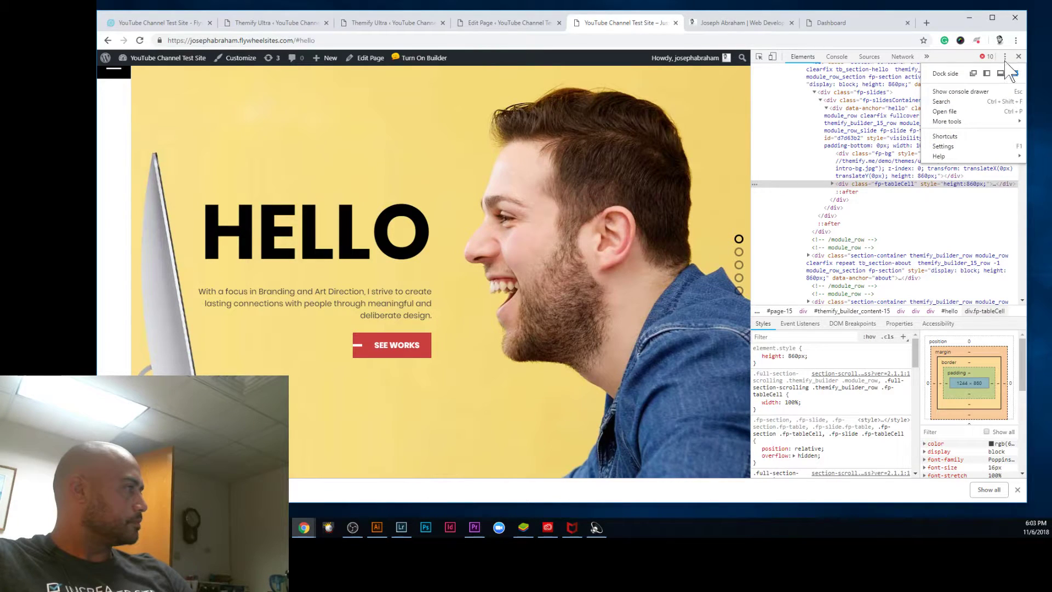
left_click(973, 73)
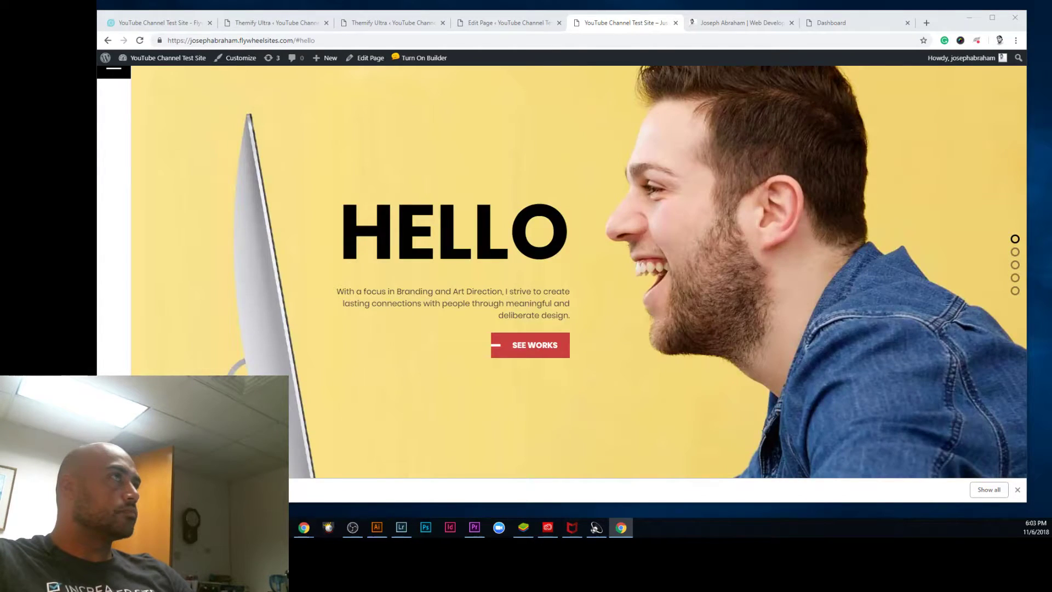
key("ctrl+shift+m")
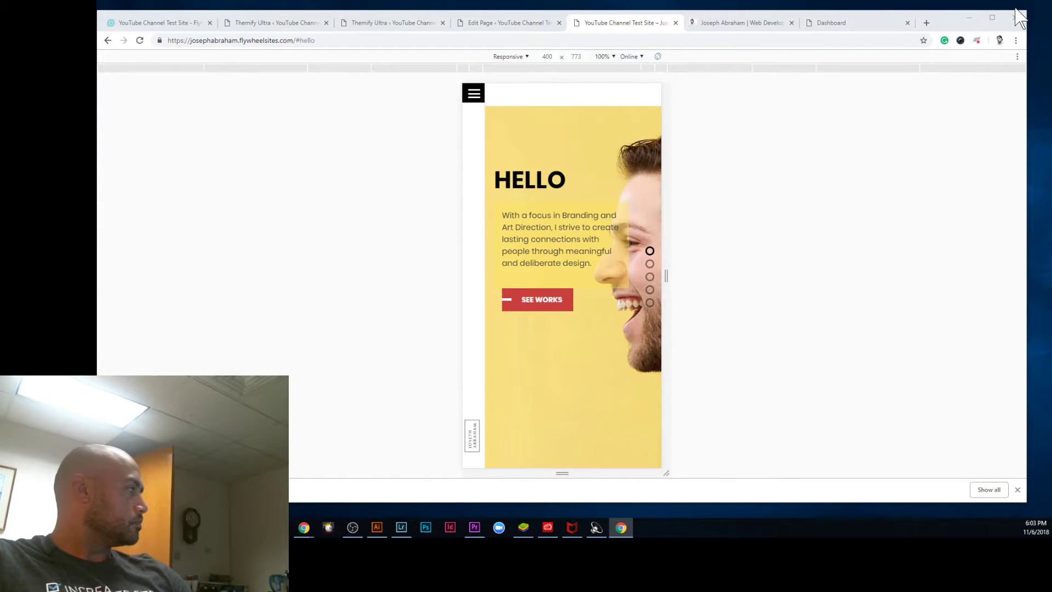
Step: Jump through the About, Services, Portfolio and Contact sections using the nav dots, ending on Services
scroll(554, 224, "down", 1)
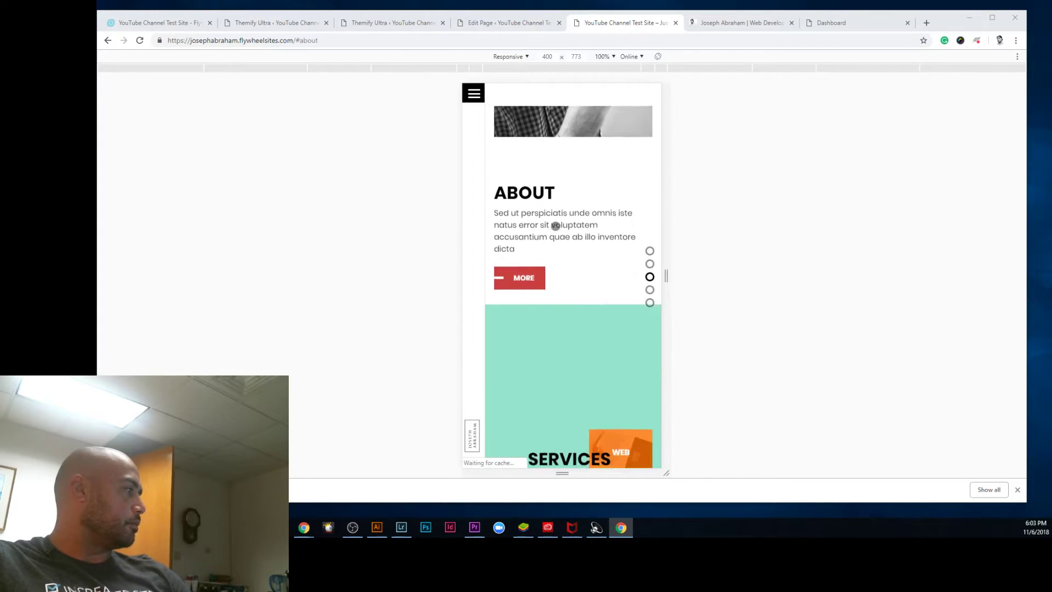
scroll(555, 226, "up", 2)
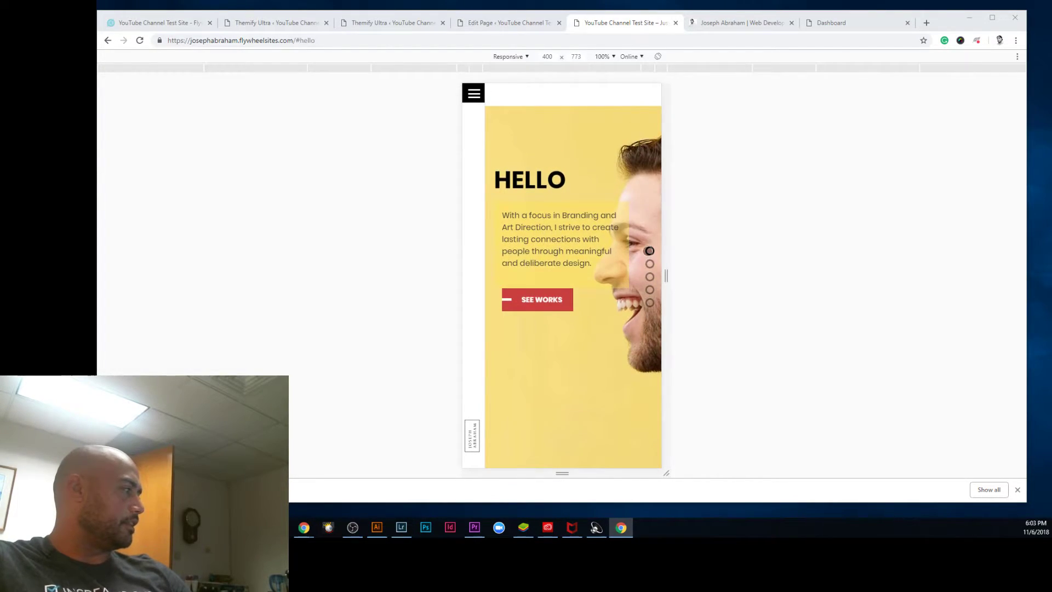
left_click(650, 263)
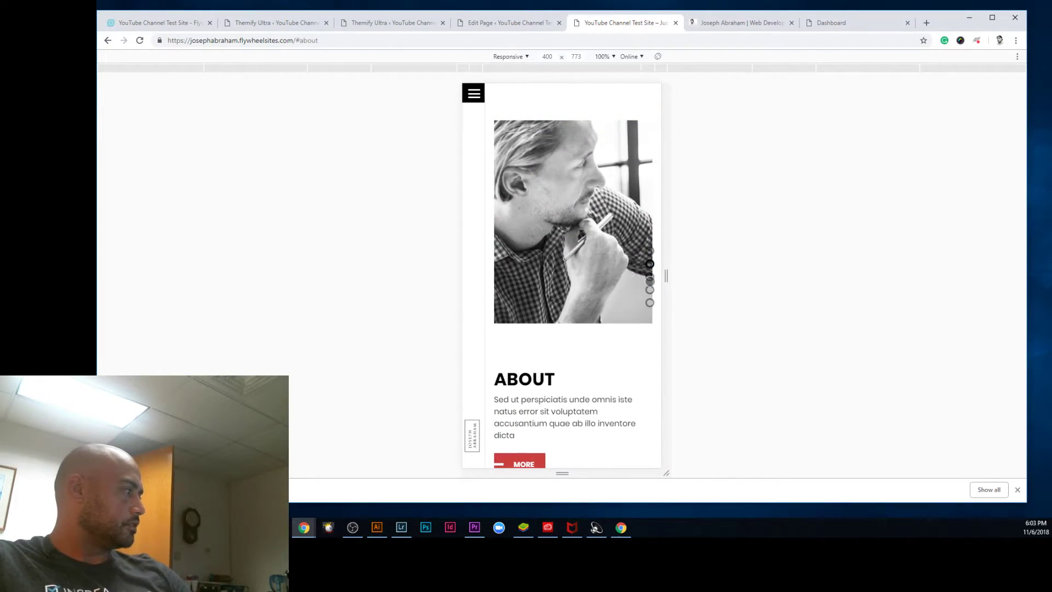
left_click(649, 278)
left_click(650, 290)
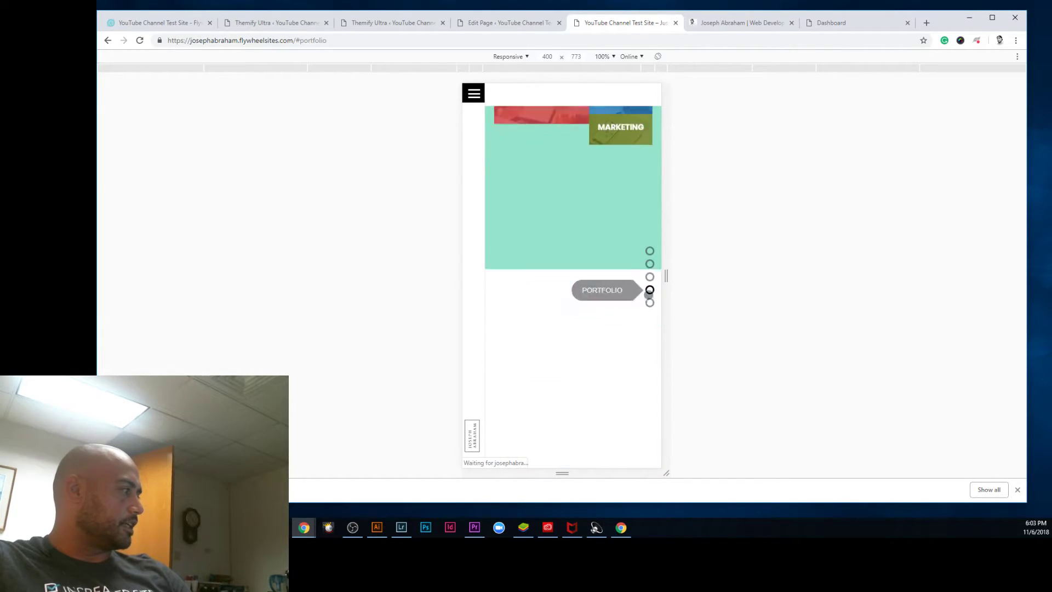
left_click(649, 305)
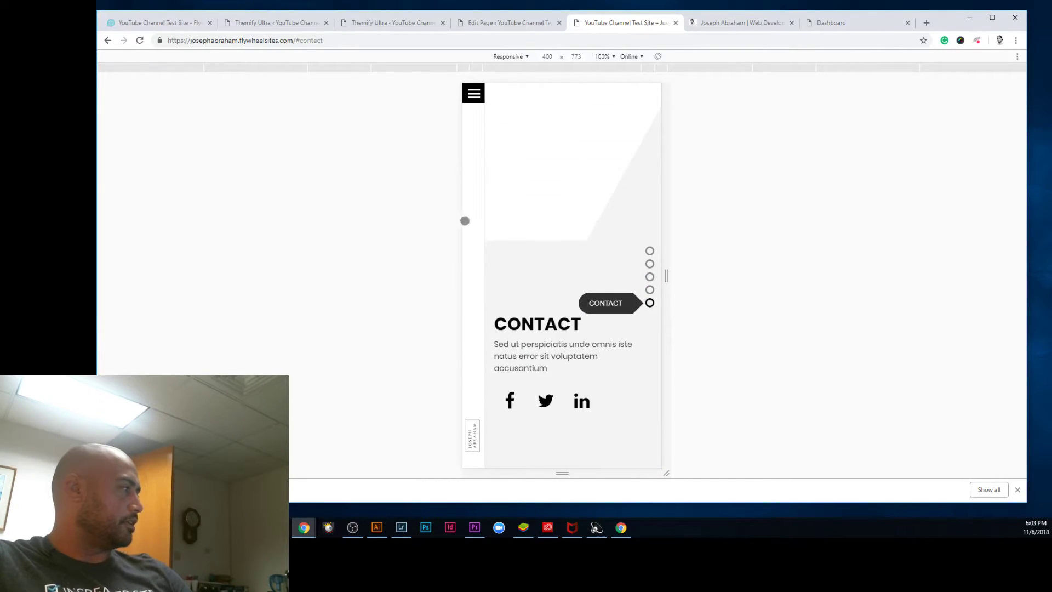
left_click(650, 290)
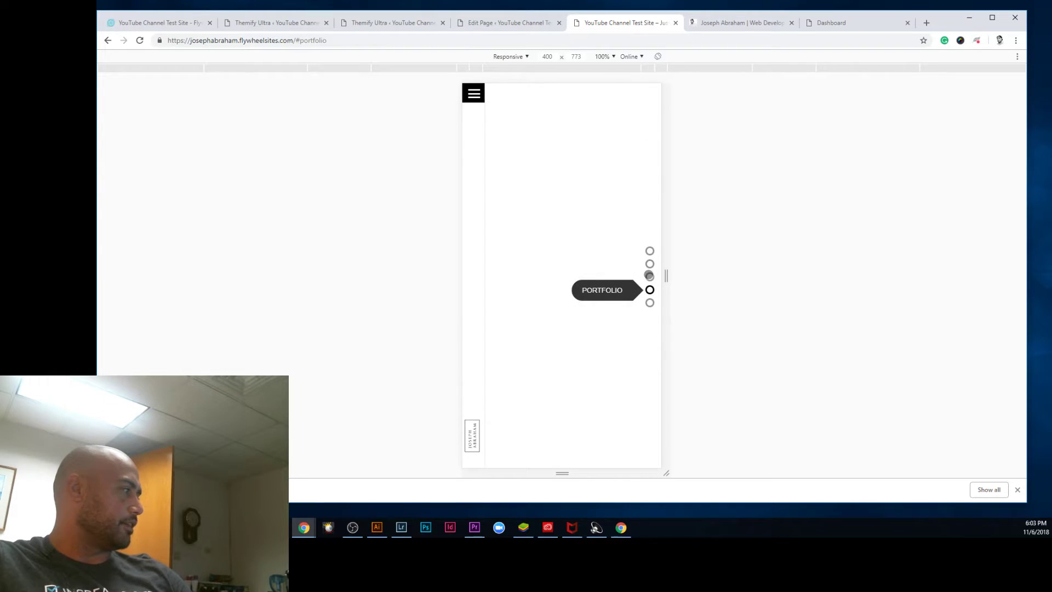
left_click(650, 276)
Step: Open and close the mobile navigation menu three times
left_click(475, 93)
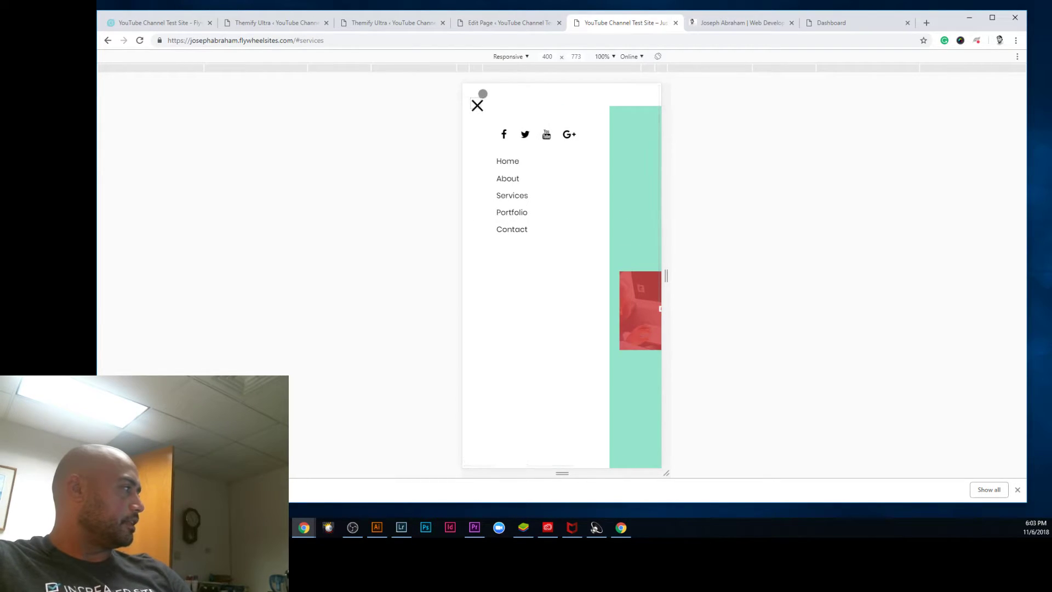
left_click(477, 105)
left_click(474, 94)
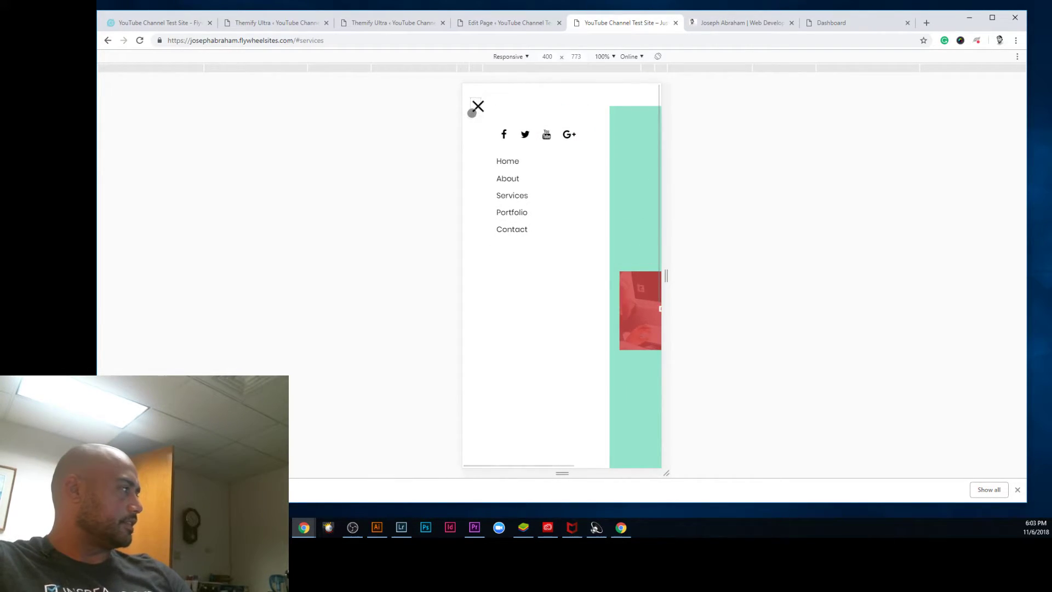
left_click(473, 110)
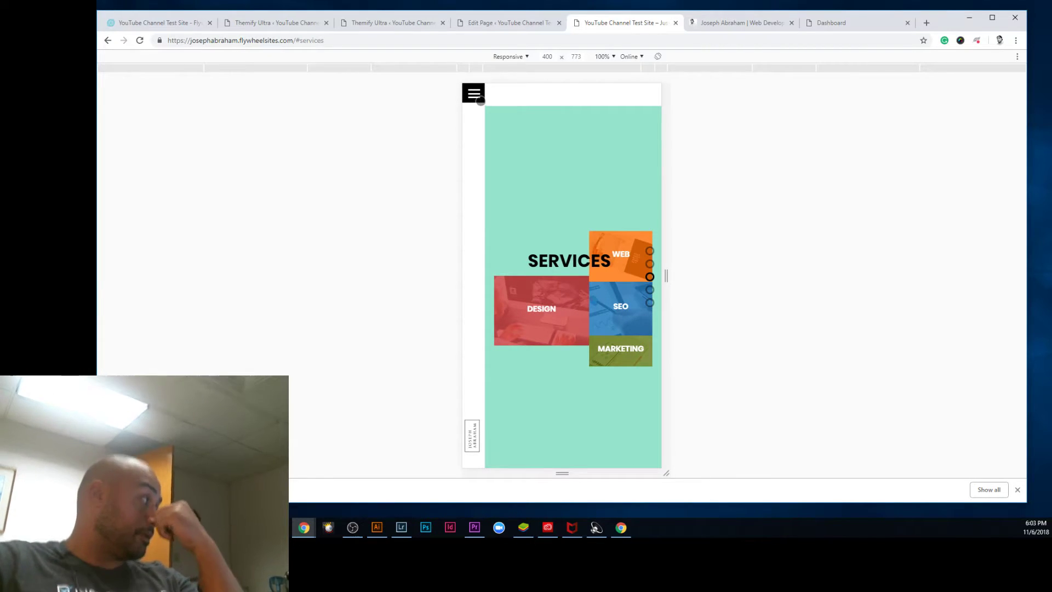
left_click(480, 100)
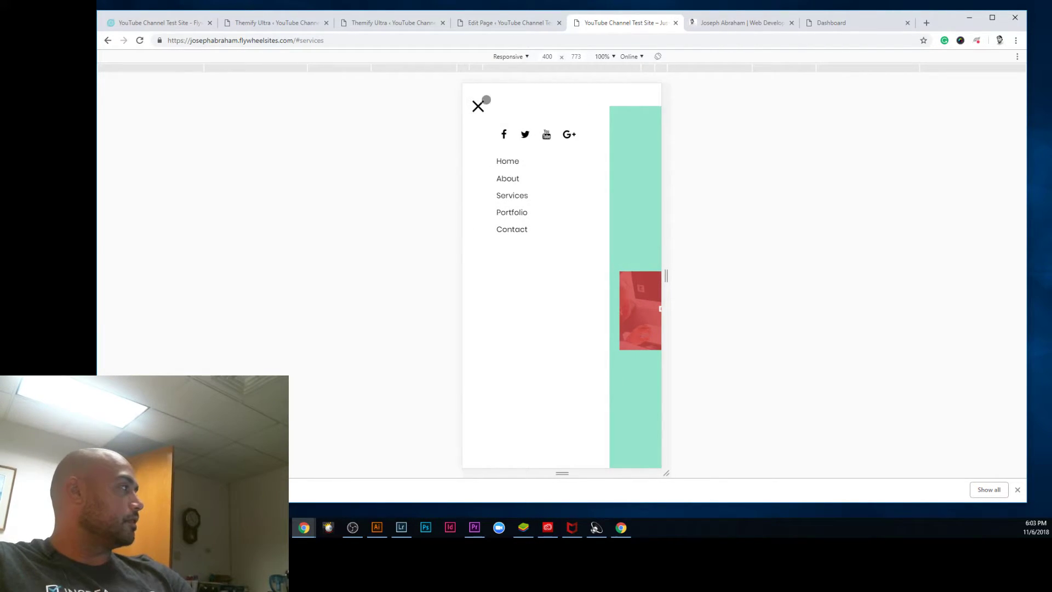
left_click(477, 107)
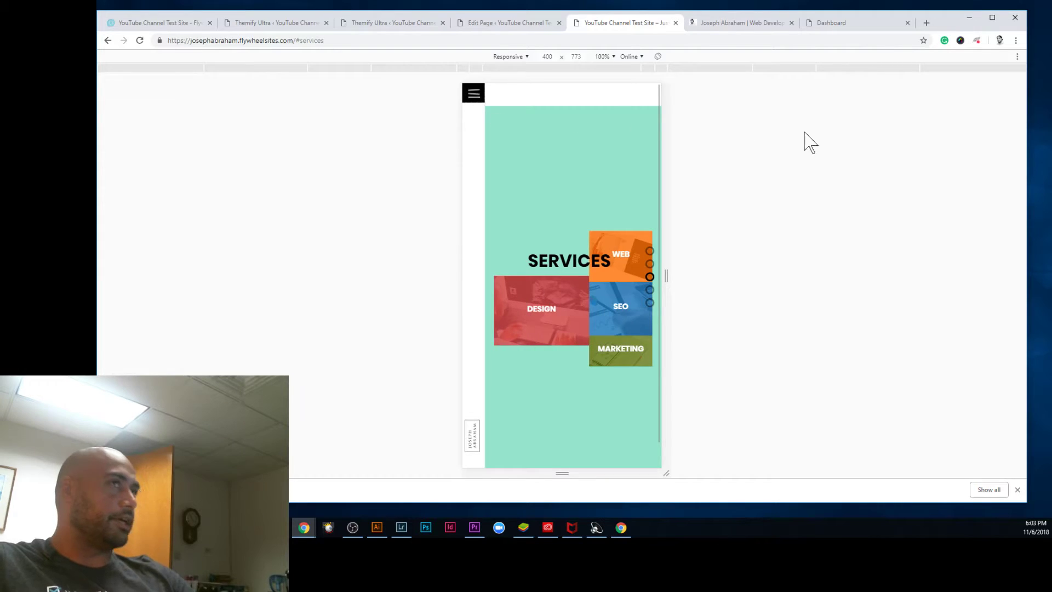